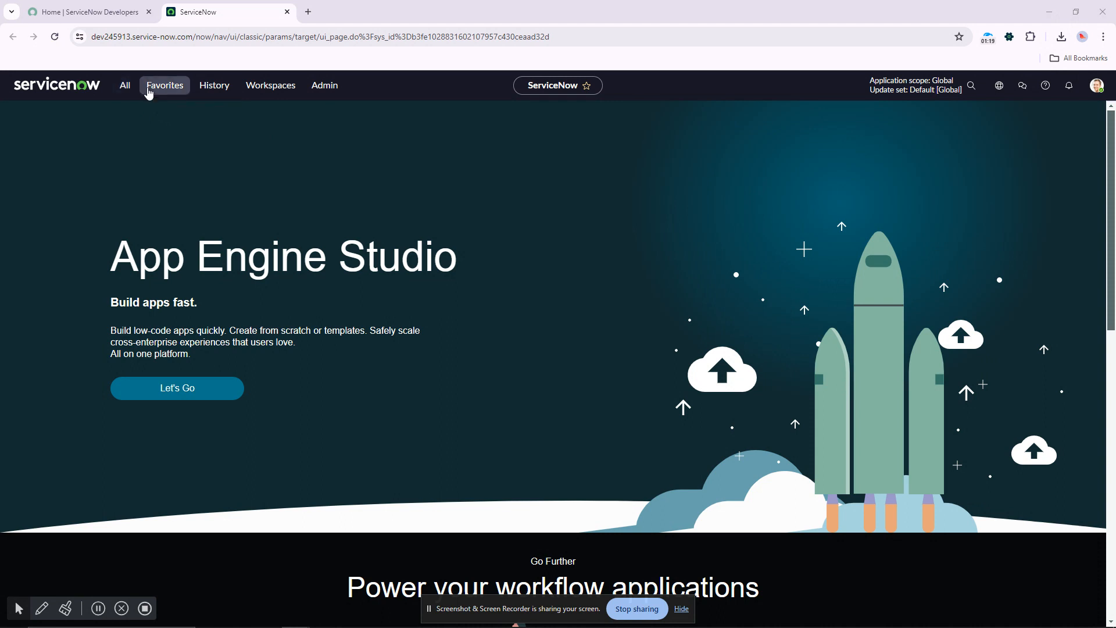
Find the Plugins module under System Definition and open it in a new browser tab.
click(124, 86)
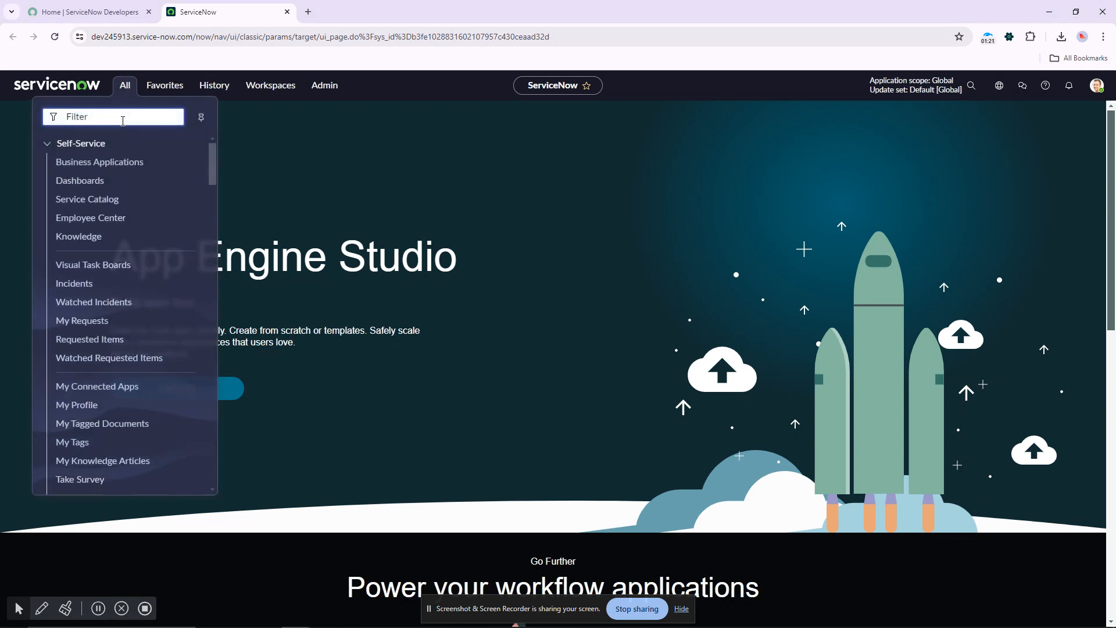
text(plugin)
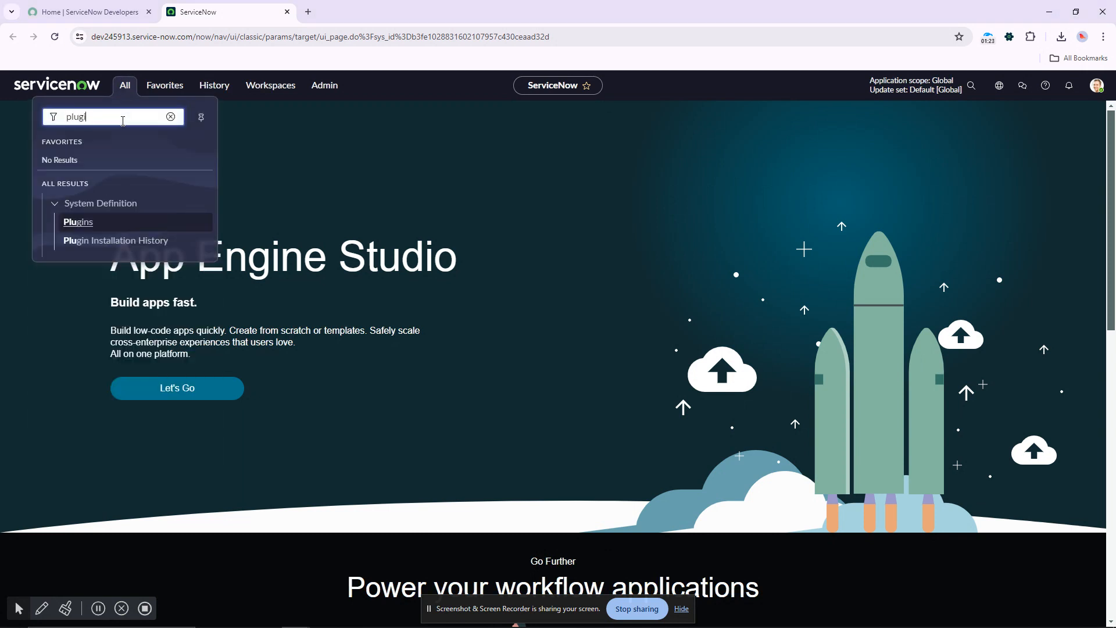
middle_click(85, 226)
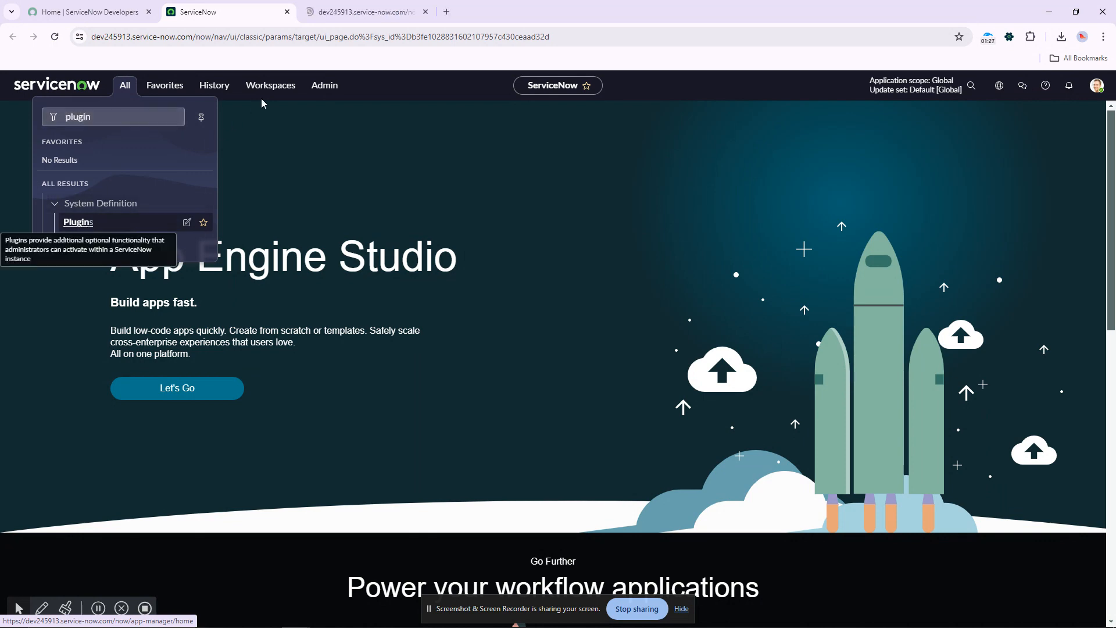
click(347, 13)
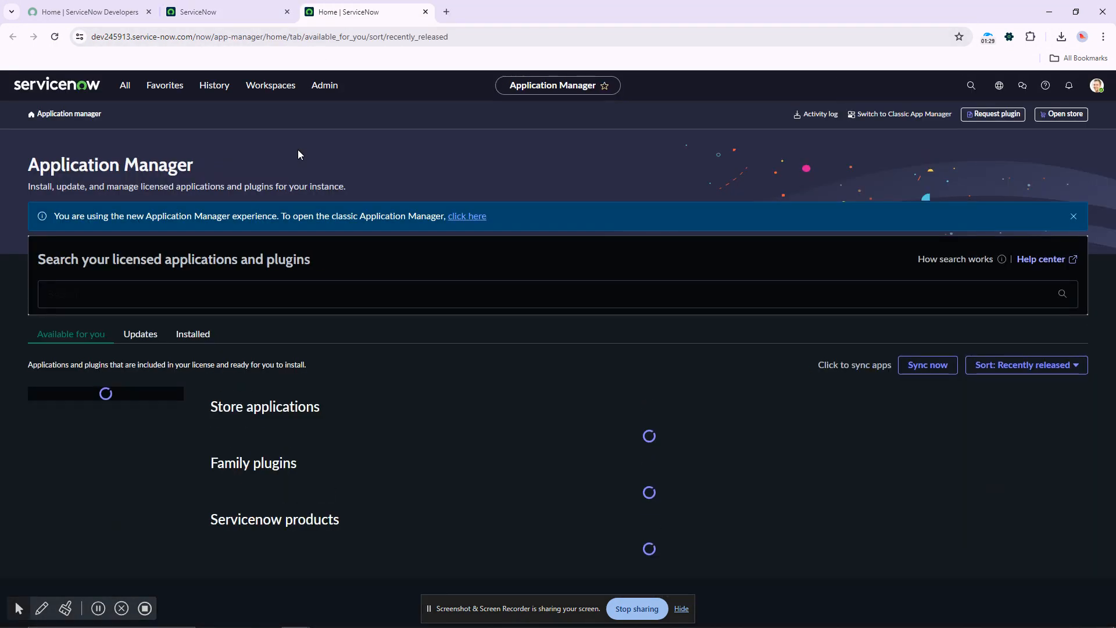
Search the licensed applications and plugins for "API Key and HMAC" and show the installed matches.
click(128, 289)
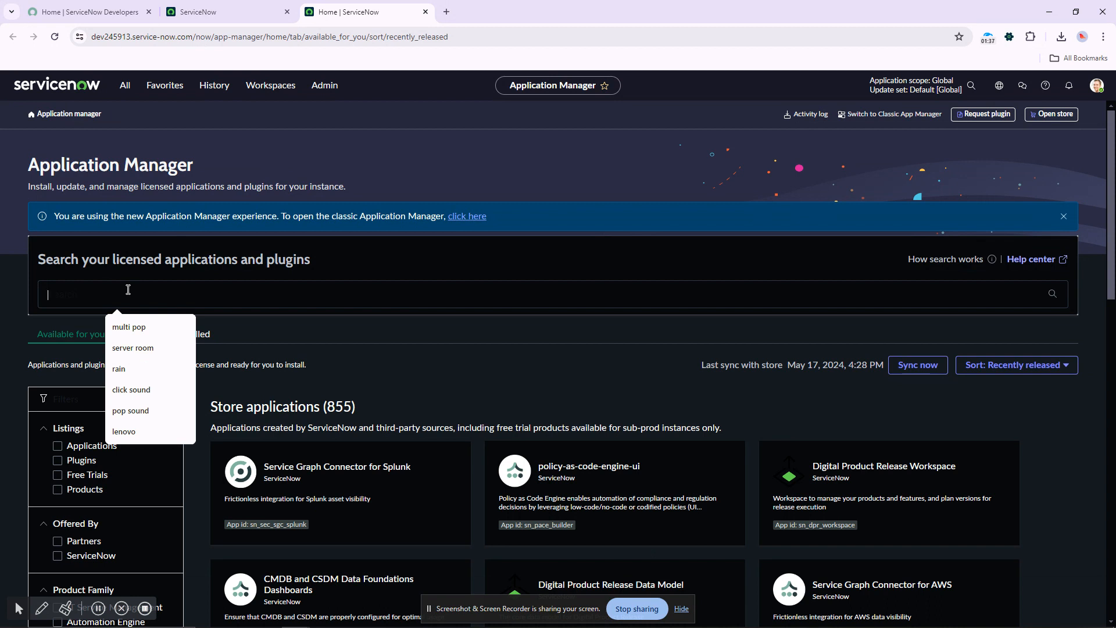
text(API)
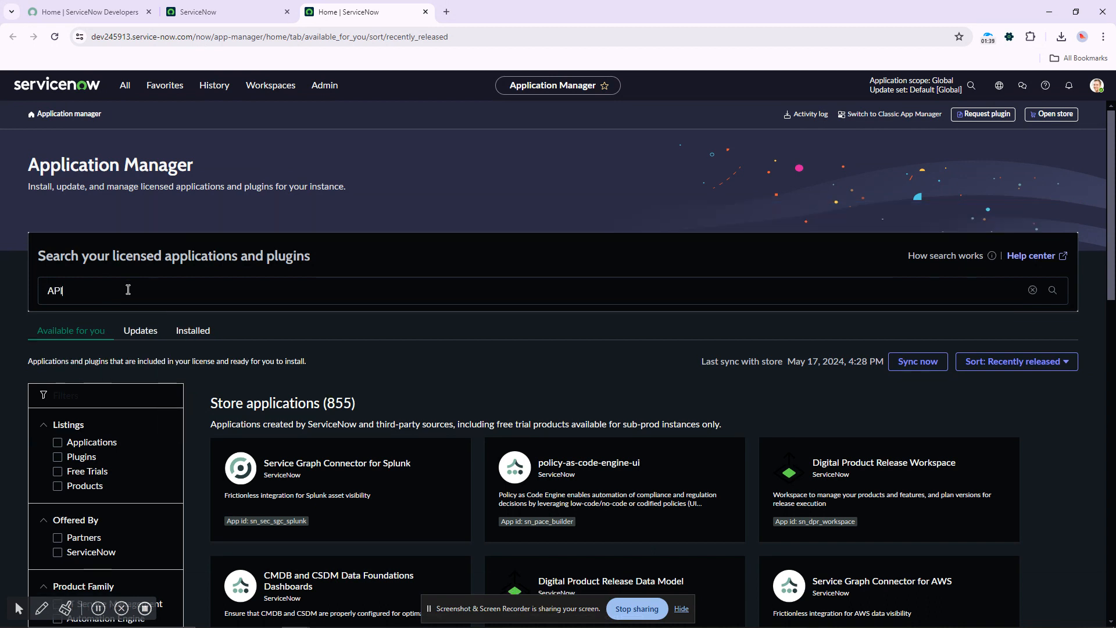
text( Key and HMAC)
key(Return)
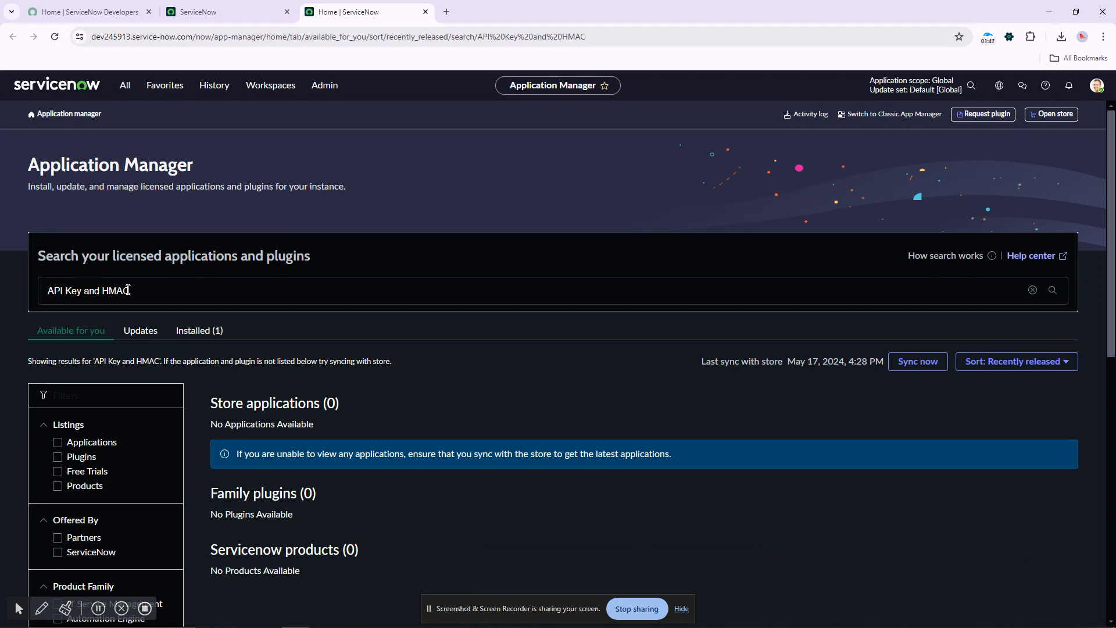
click(210, 339)
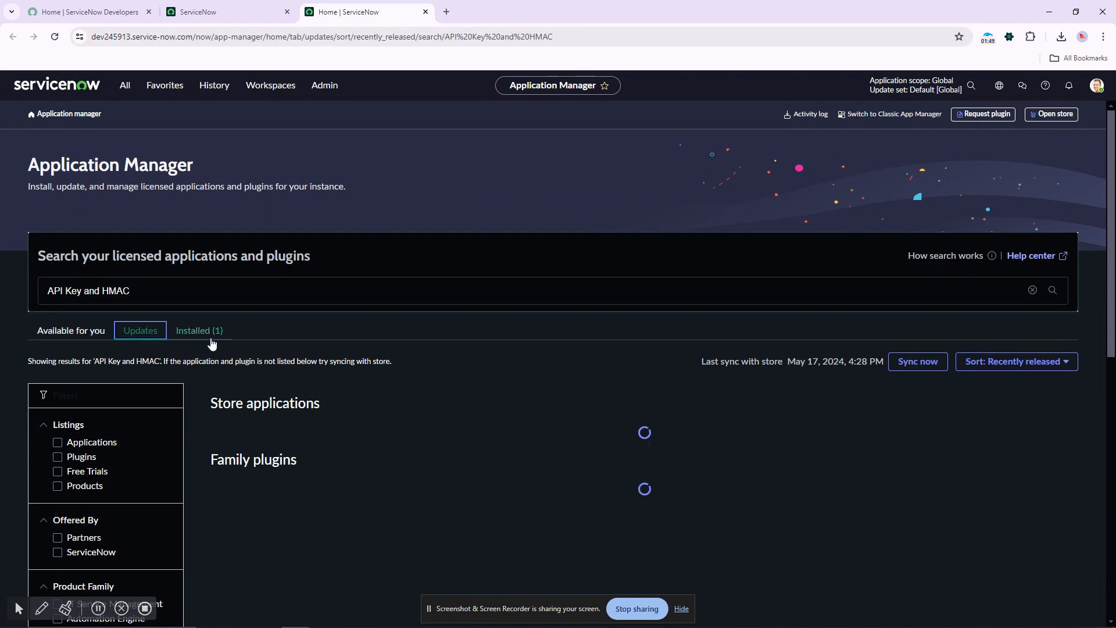
scroll(277, 353, down, 1)
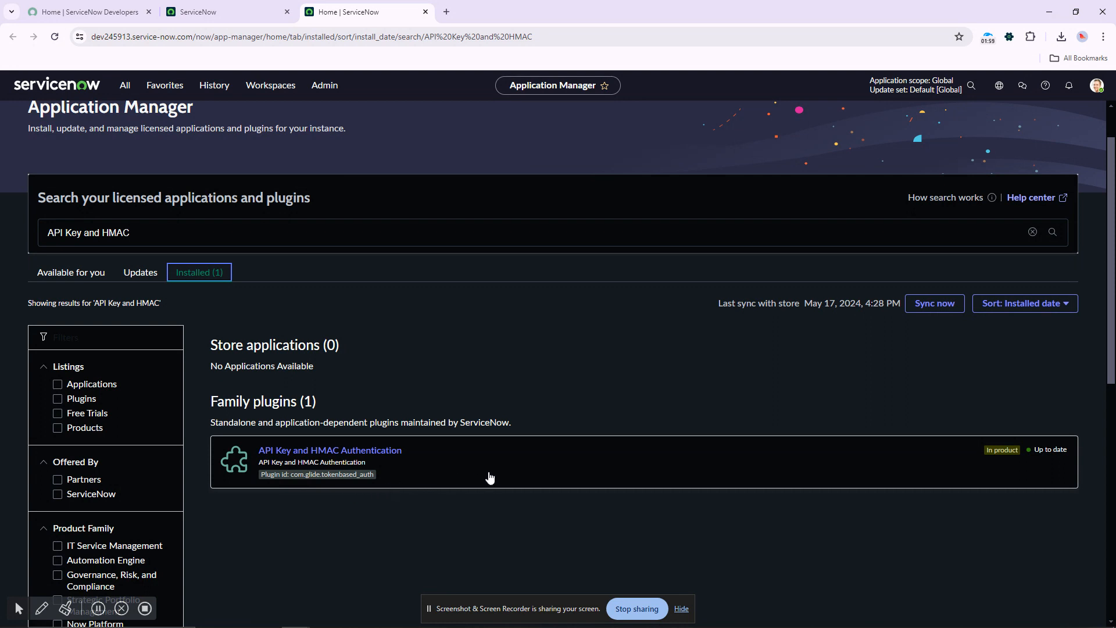
Open the API Key and HMAC Authentication plugin and review its version, activation and update details, including the plugin files.
click(584, 465)
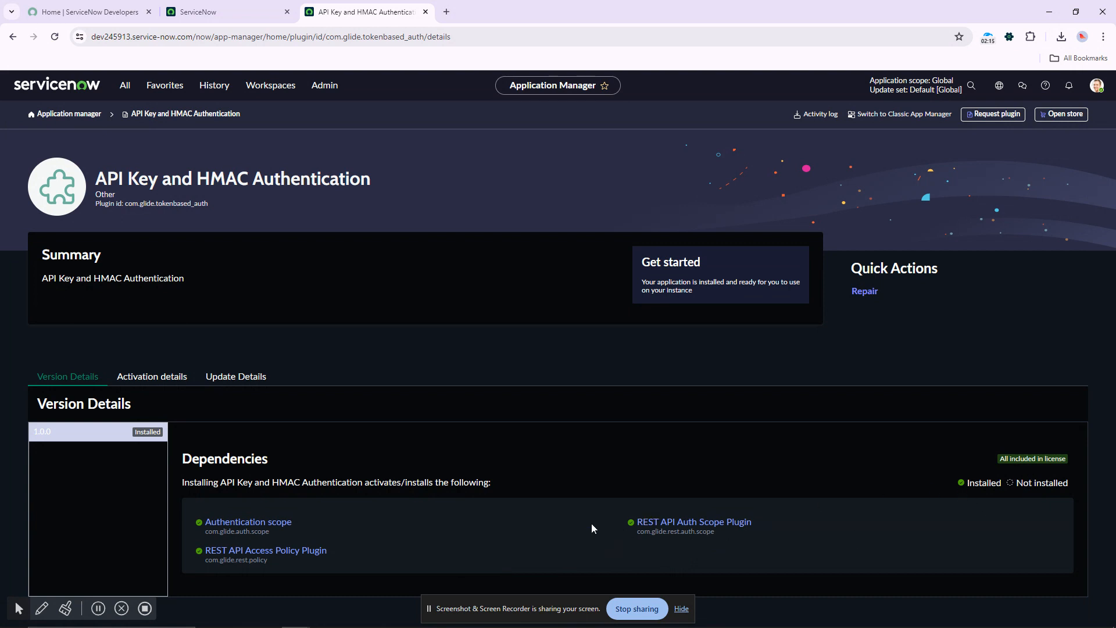
click(151, 377)
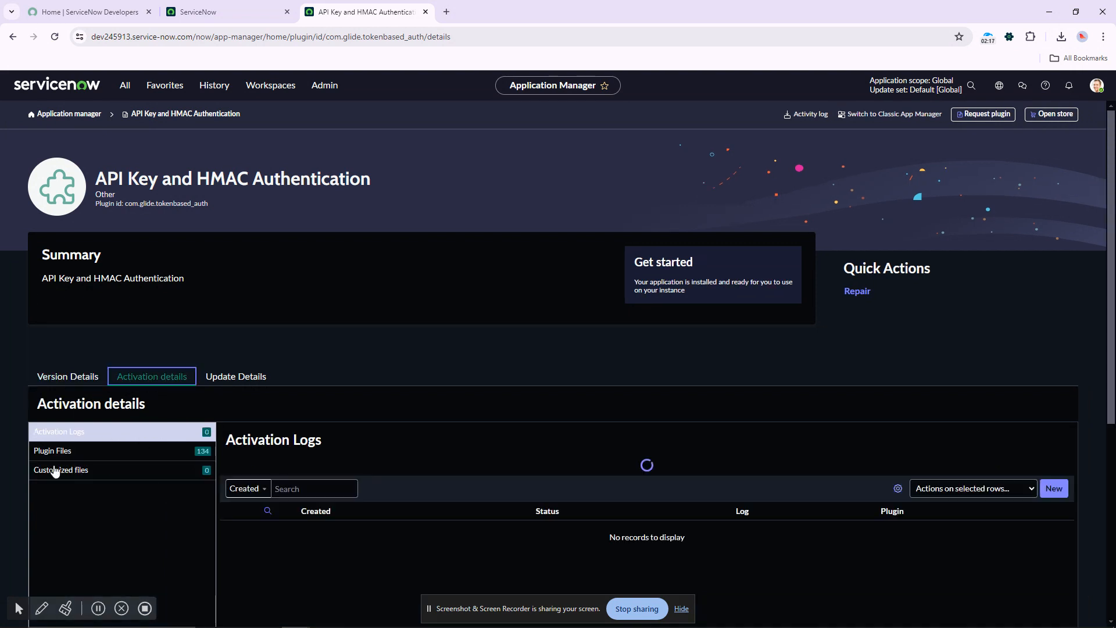
click(88, 452)
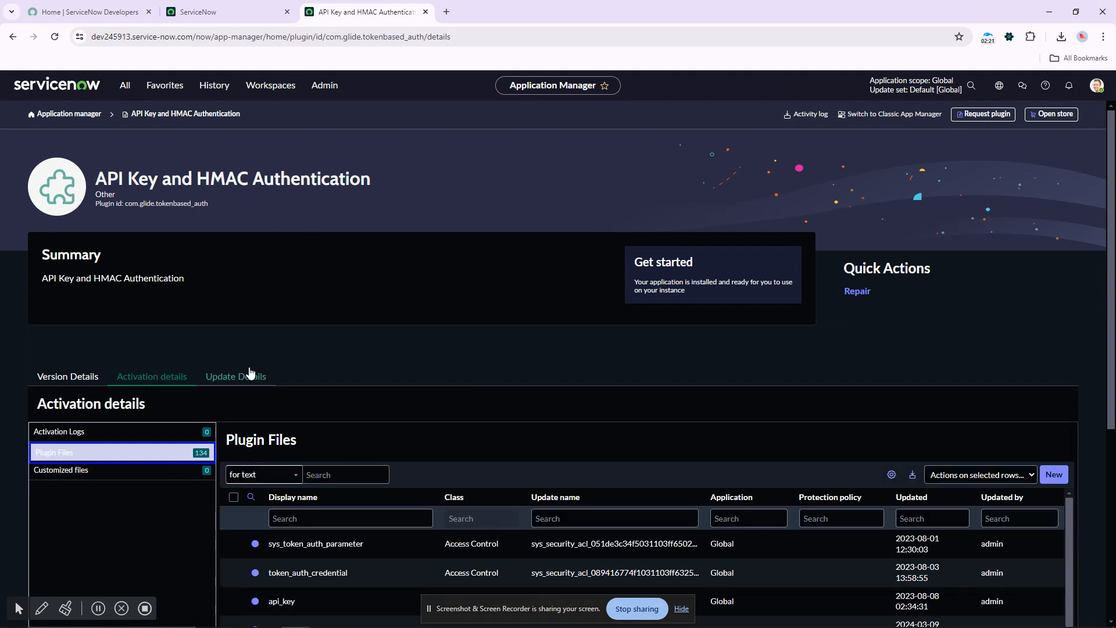
click(251, 375)
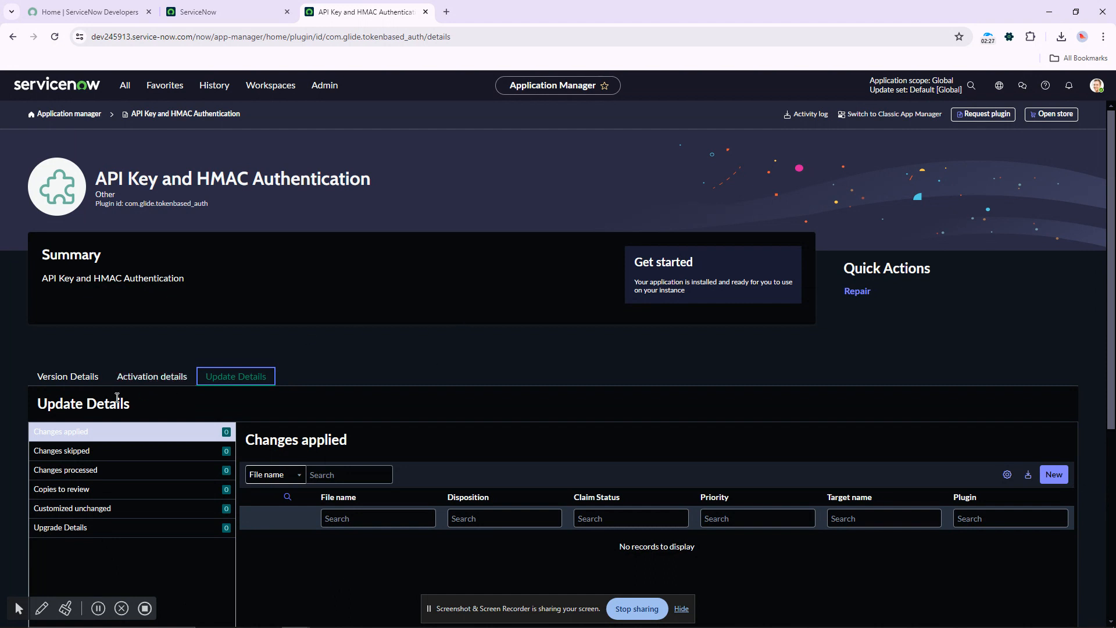
click(154, 379)
click(67, 381)
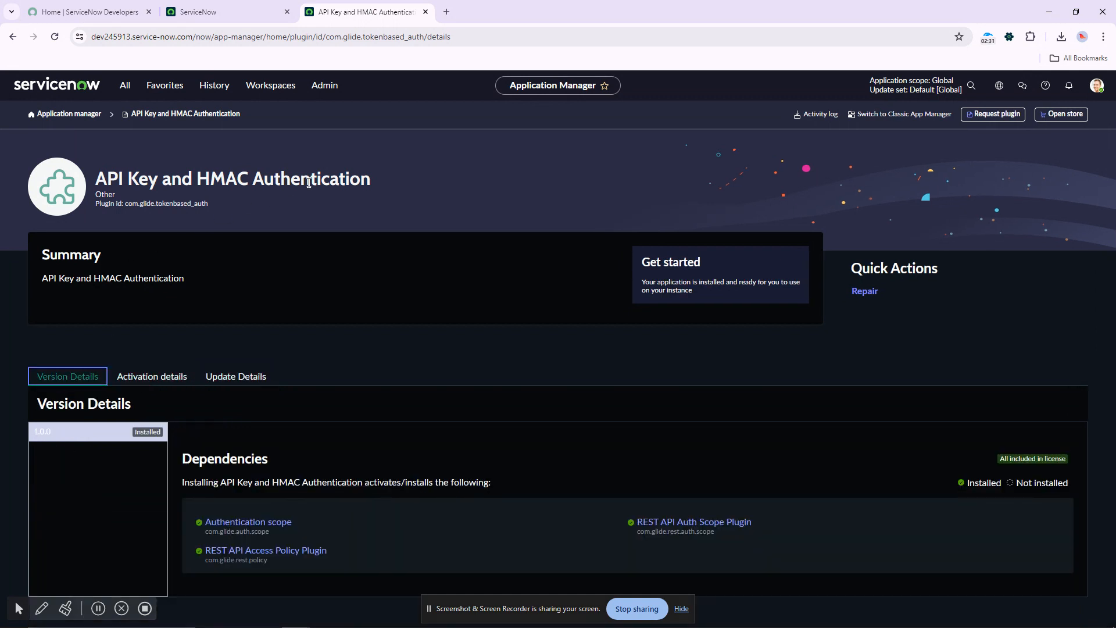
drag(375, 180, 97, 184)
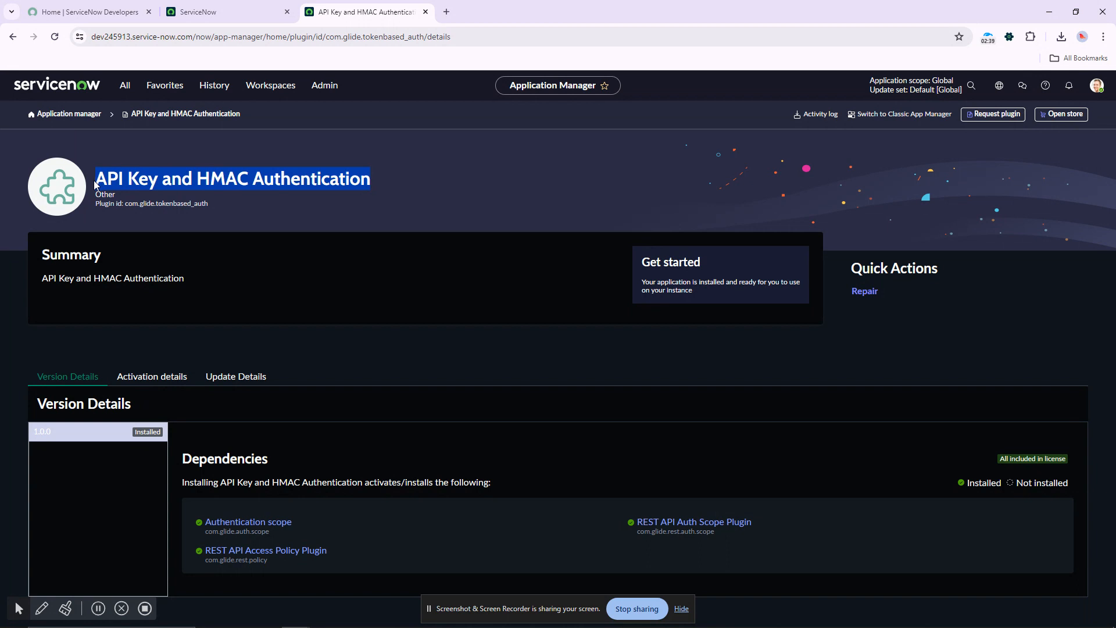
click(410, 174)
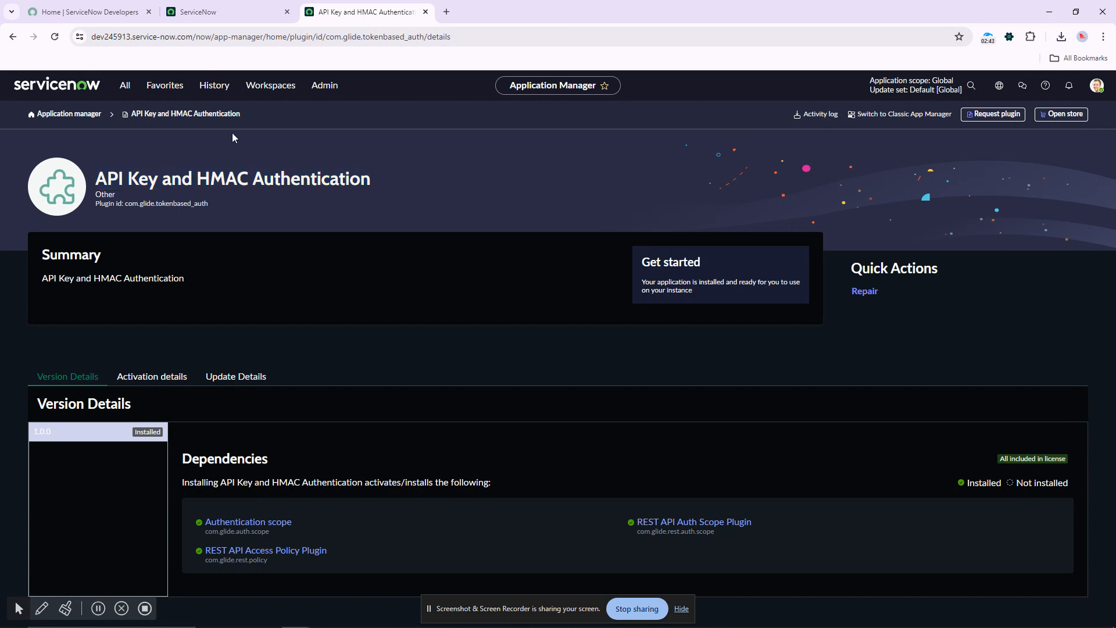
Find the Inbound Authentication Profile module under API Access Policies and open its list in a new browser tab.
click(133, 91)
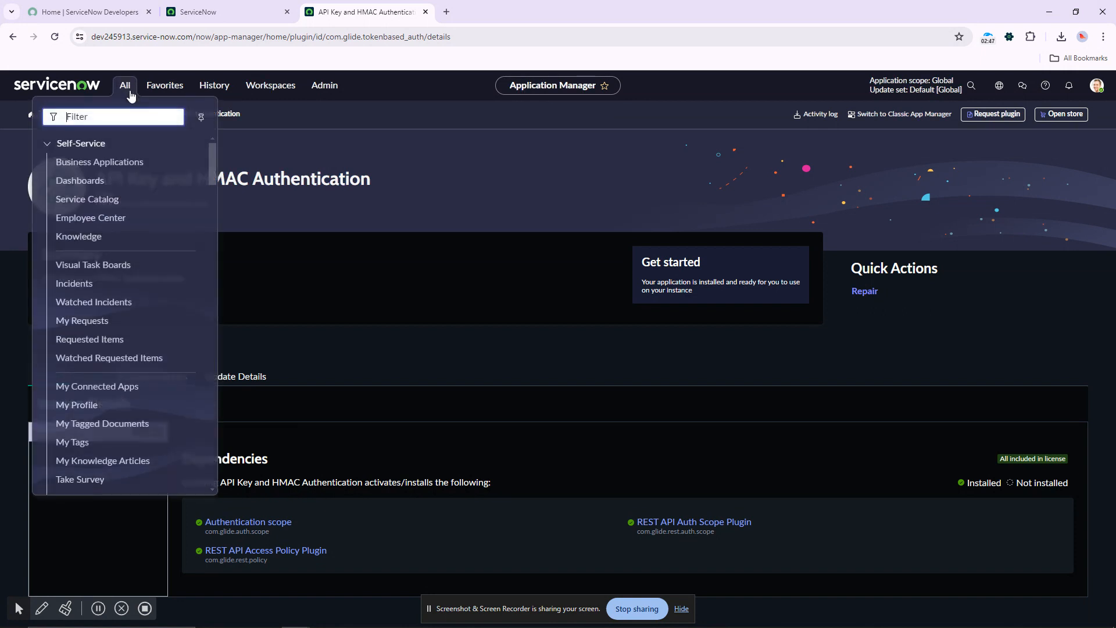
text(Inbou)
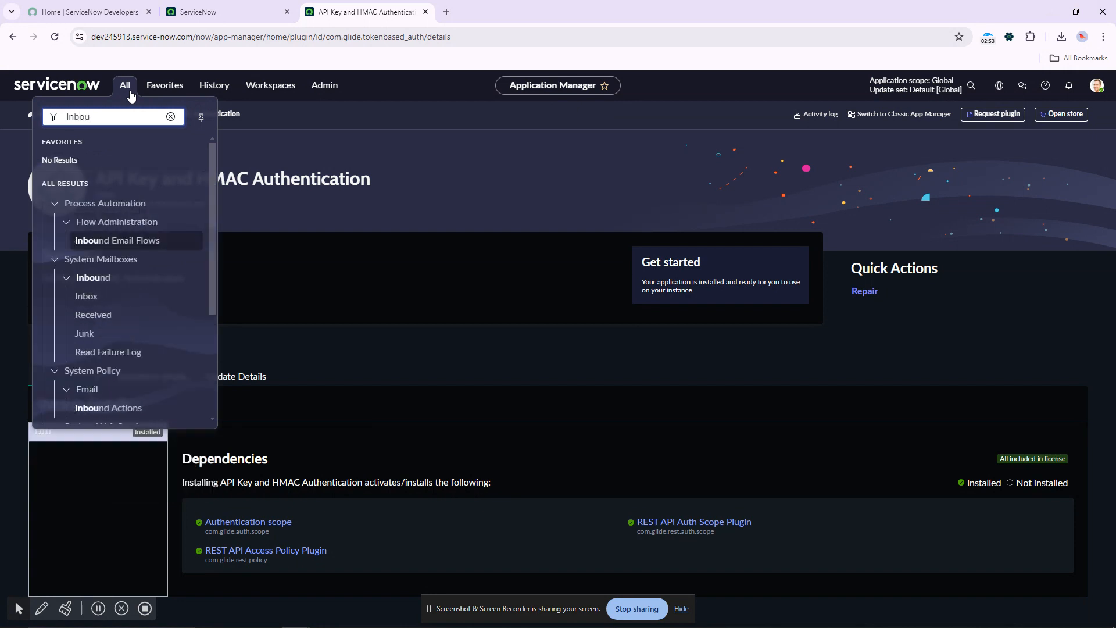
text(nd auth)
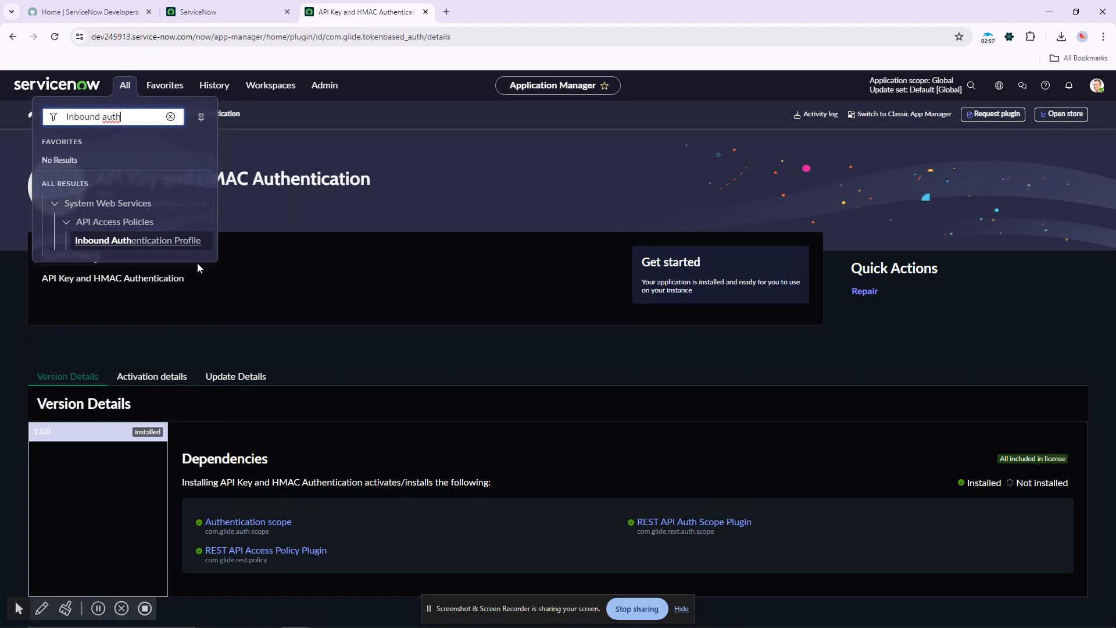
middle_click(126, 248)
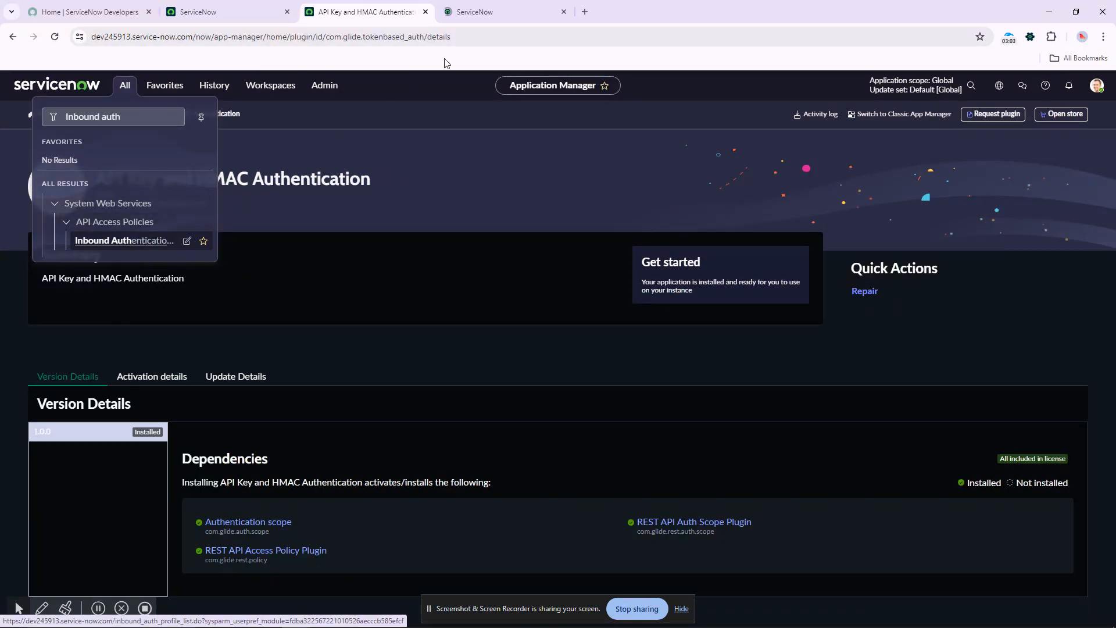
click(483, 11)
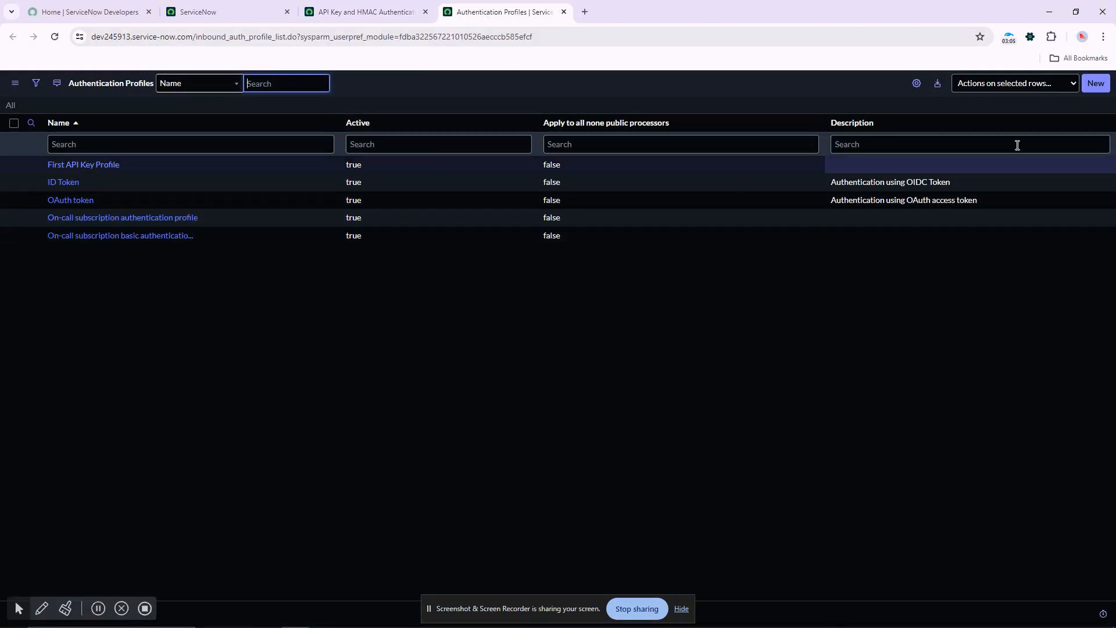
Start a new API Key authentication profile and name it "Auth Profile for API Key".
click(1091, 87)
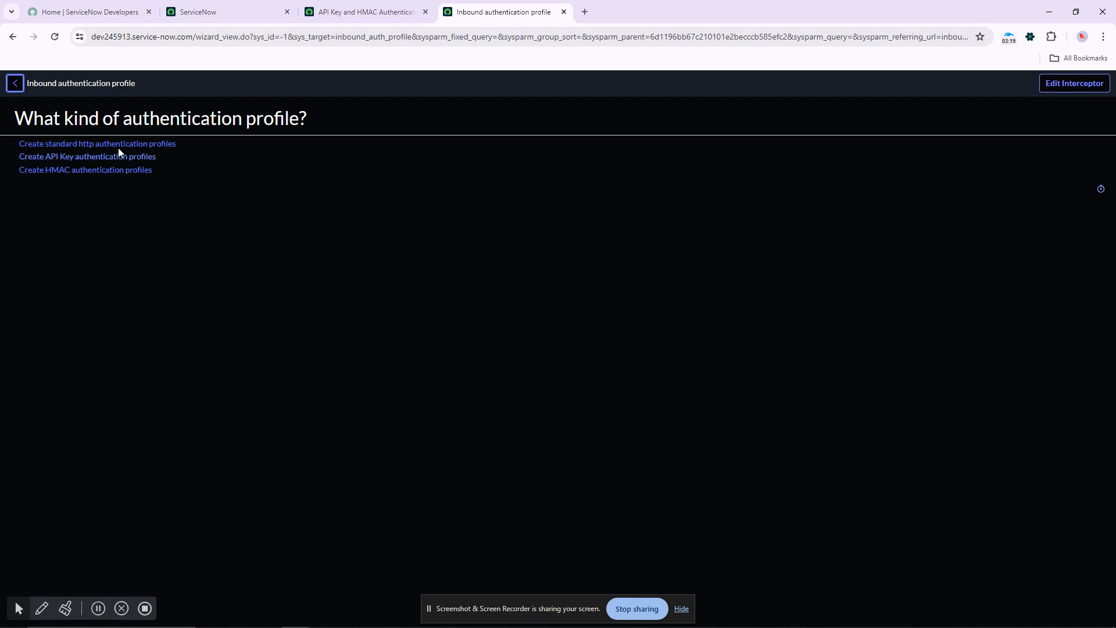
click(80, 157)
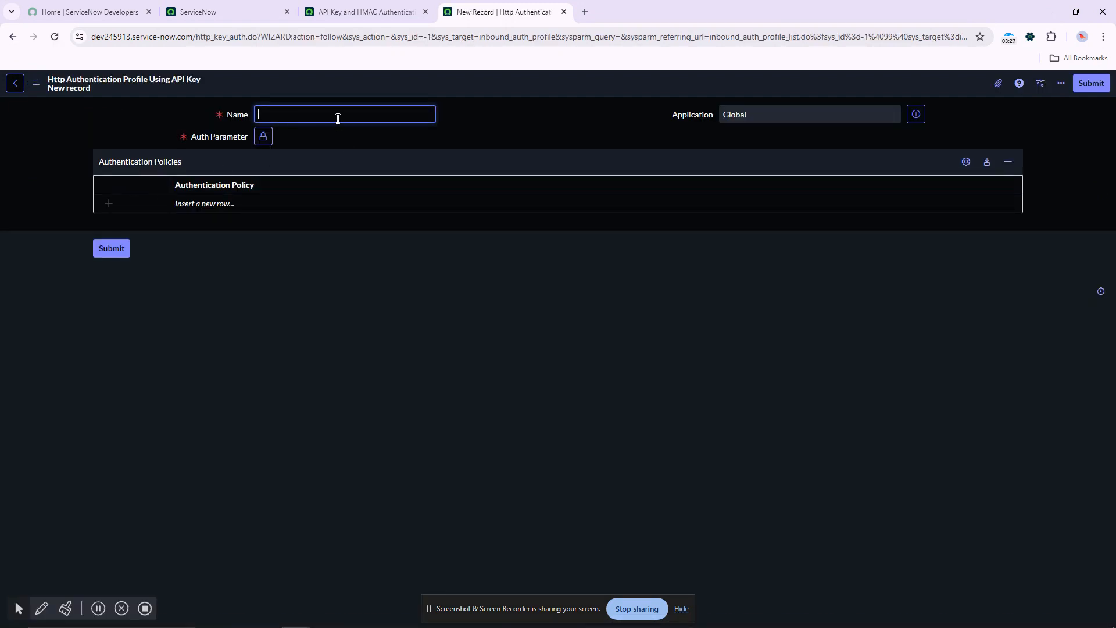
text(Auth)
text(Profile for API Key)
click(480, 119)
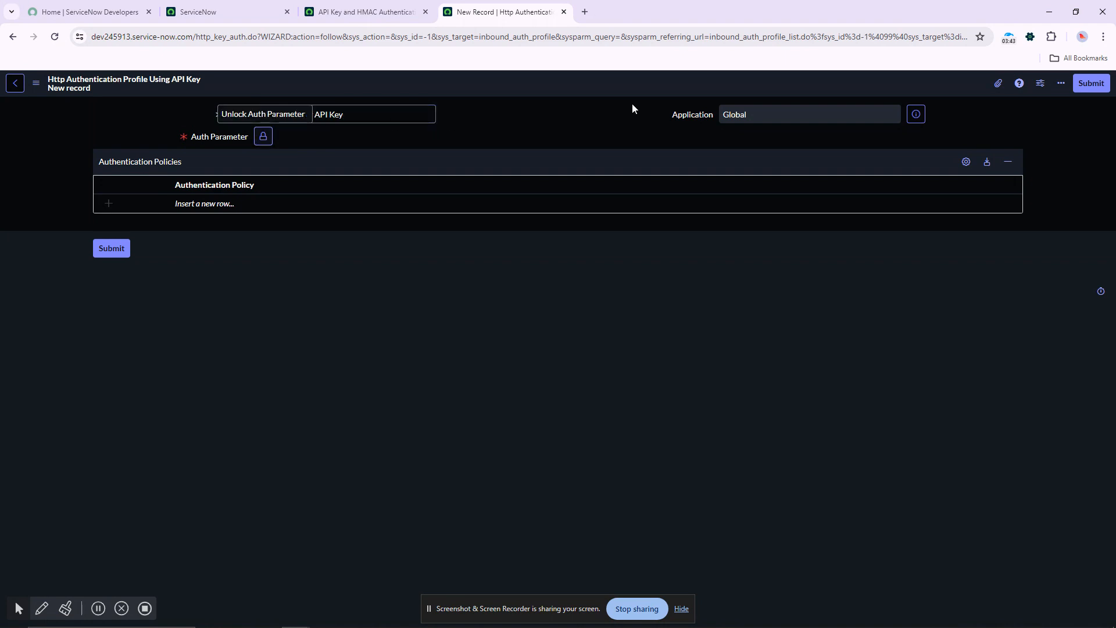
Add "Header for API Key" as the profile's Auth Parameter, lock the field and submit the record.
click(263, 137)
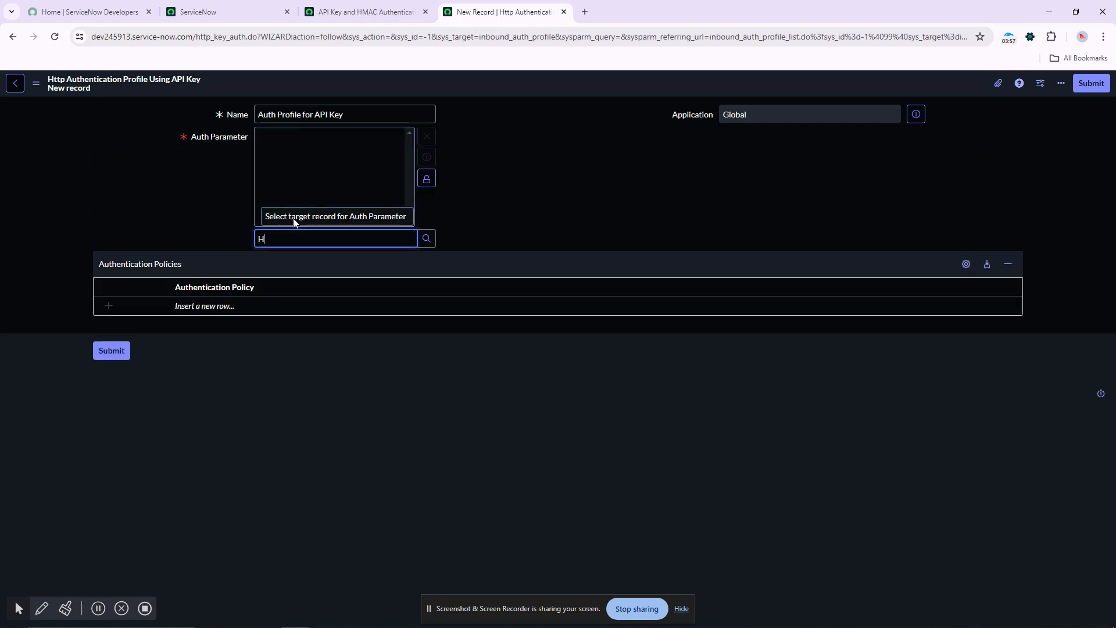
text(Header)
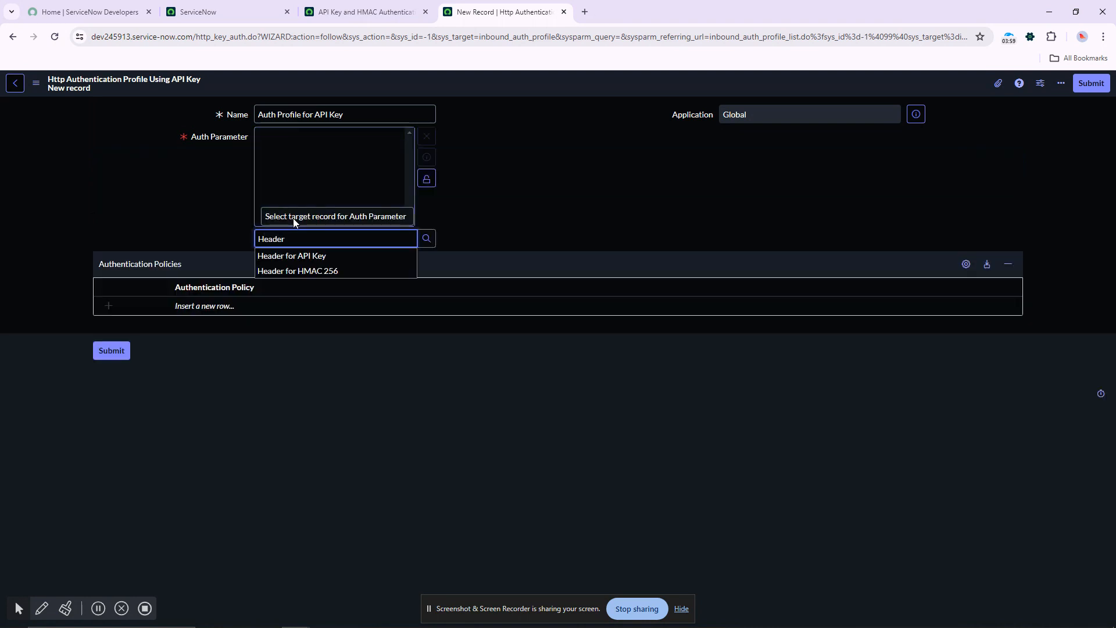
click(303, 256)
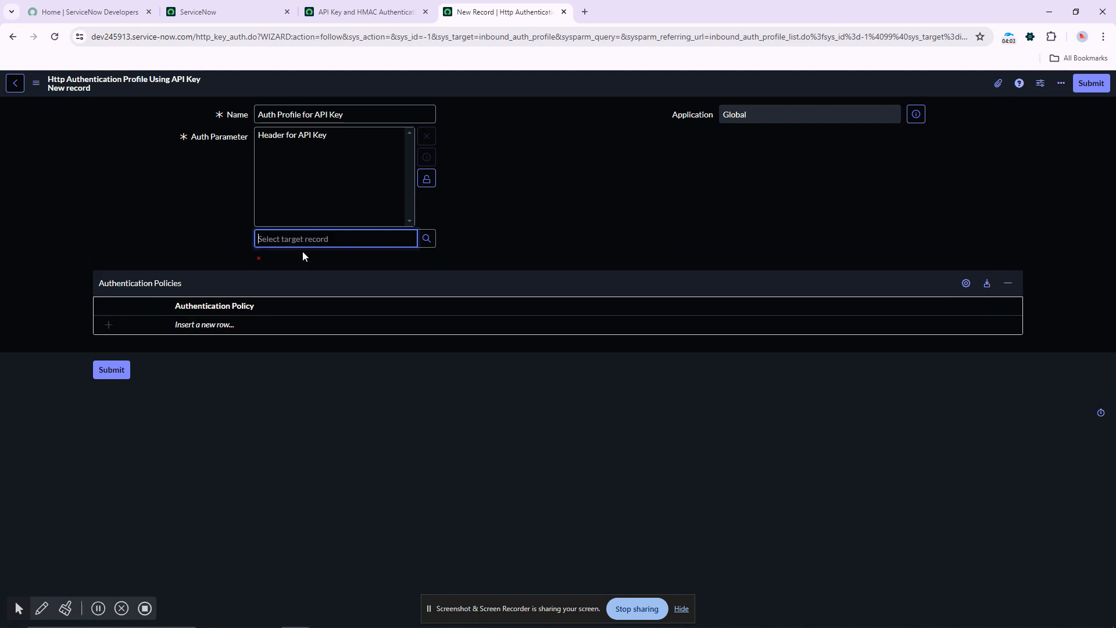
click(427, 178)
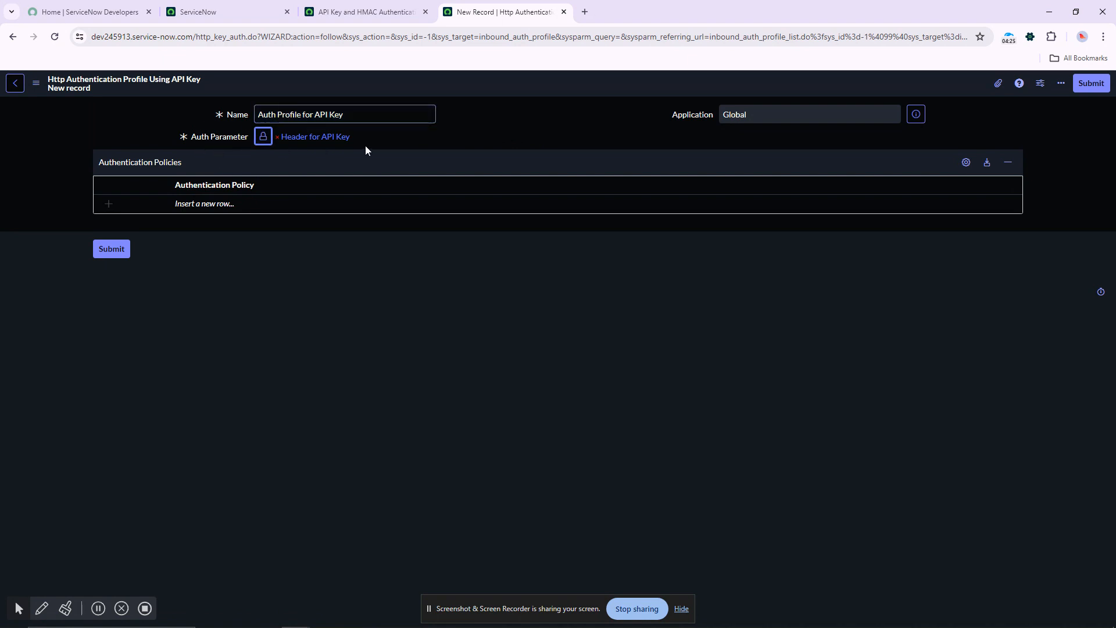
click(1091, 83)
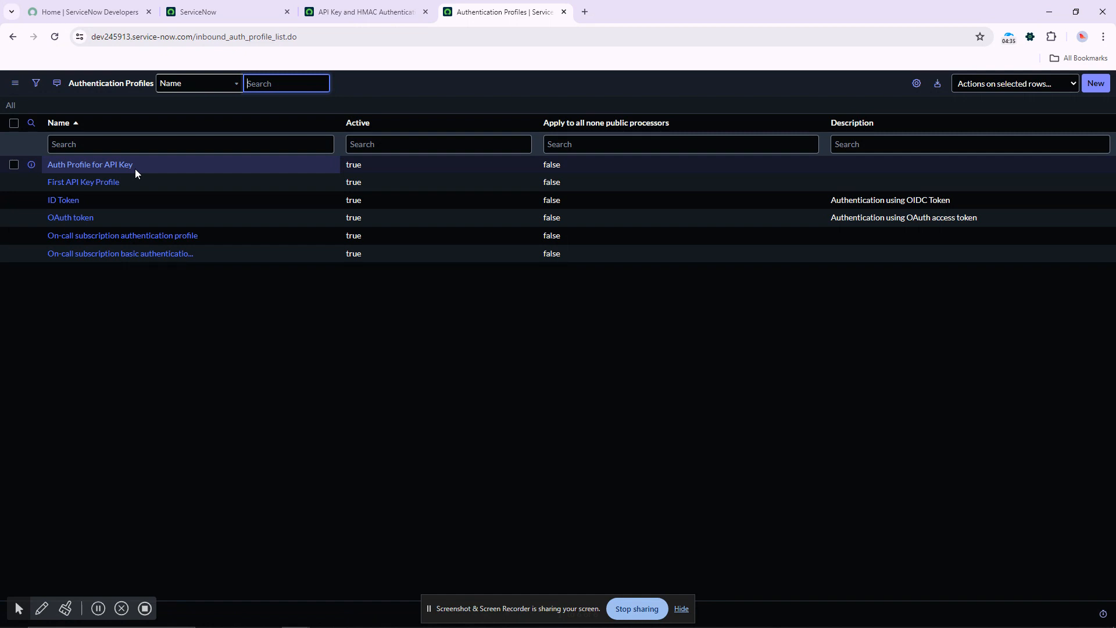
Return to the ServiceNow home tab, find the REST API Key module and open its list in a new browser tab.
click(238, 11)
click(123, 88)
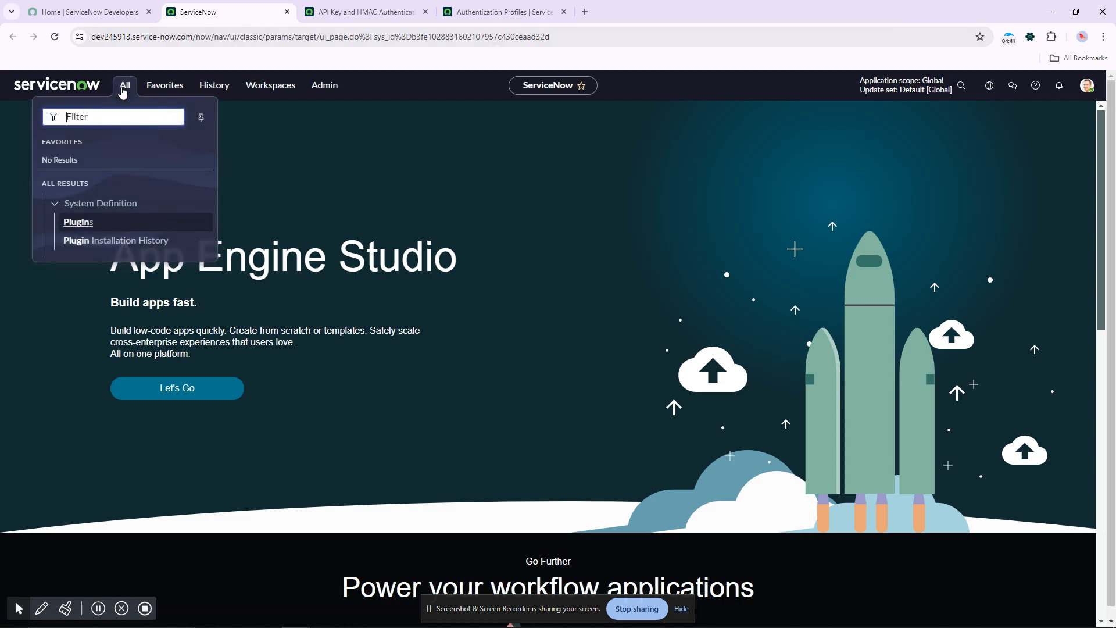
text(rest api key)
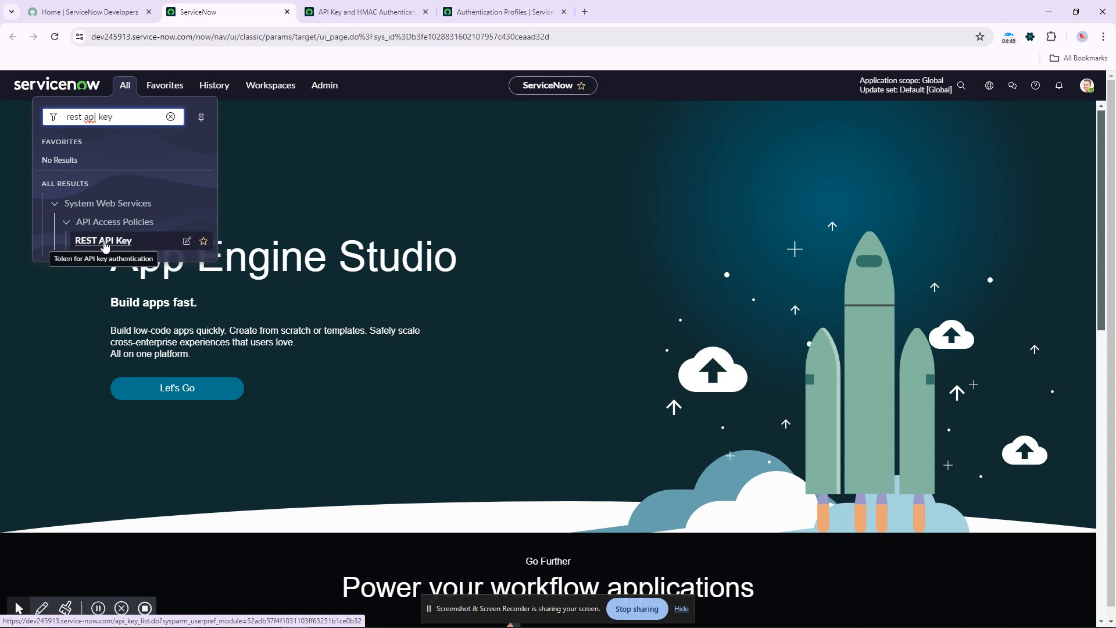
ctrl+click(103, 240)
click(361, 14)
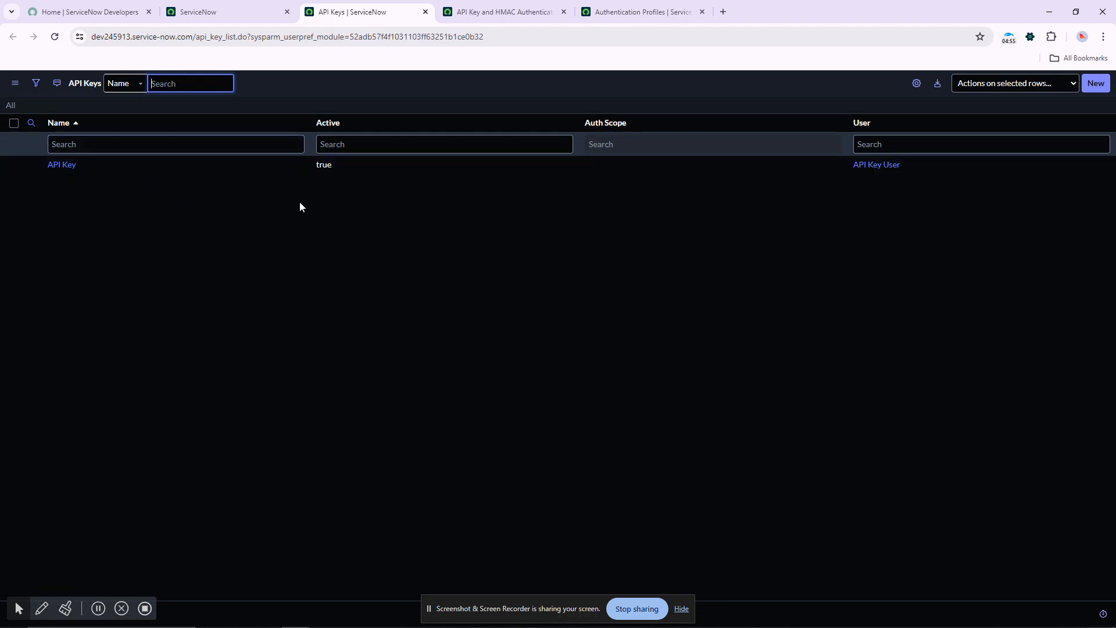
Start a new REST API Key record and name it "API Key for Testing".
click(1100, 85)
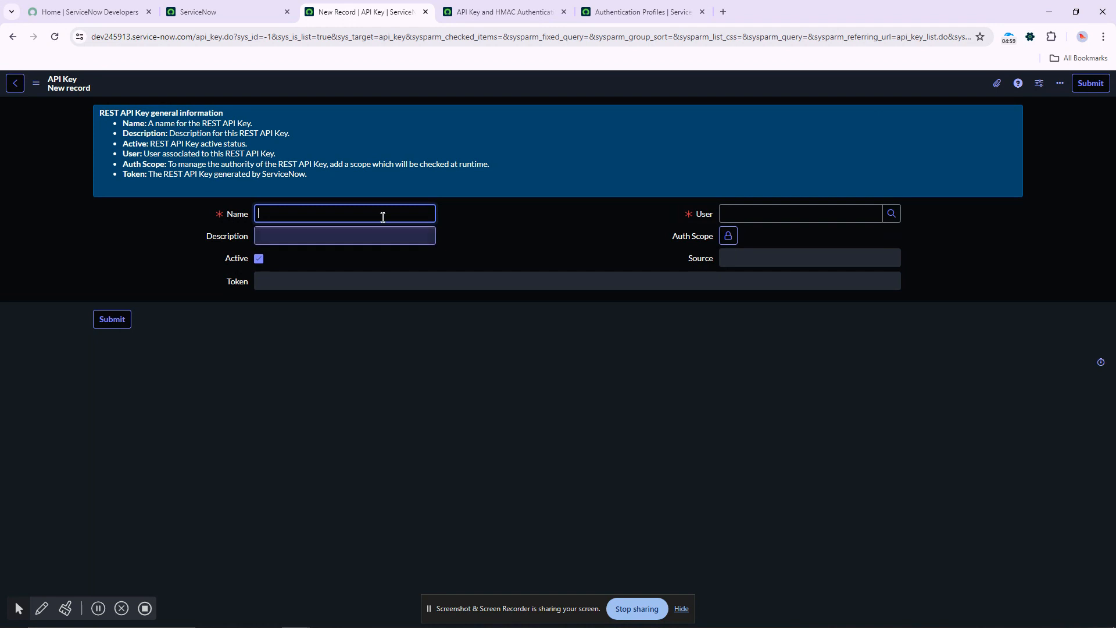
text(API Key f)
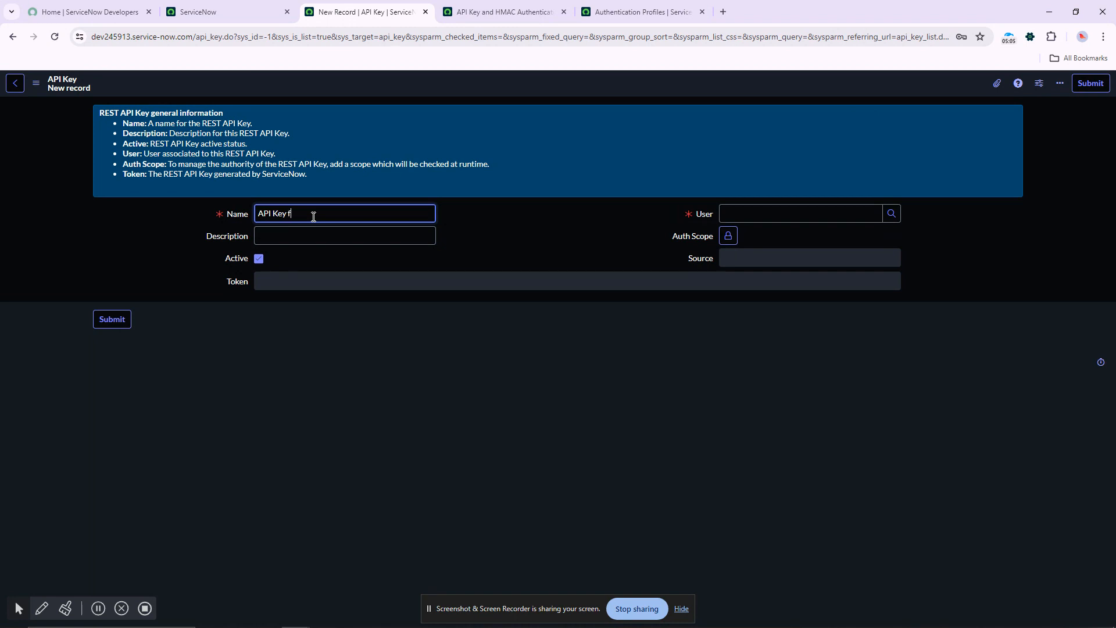
text(or Testing)
click(479, 209)
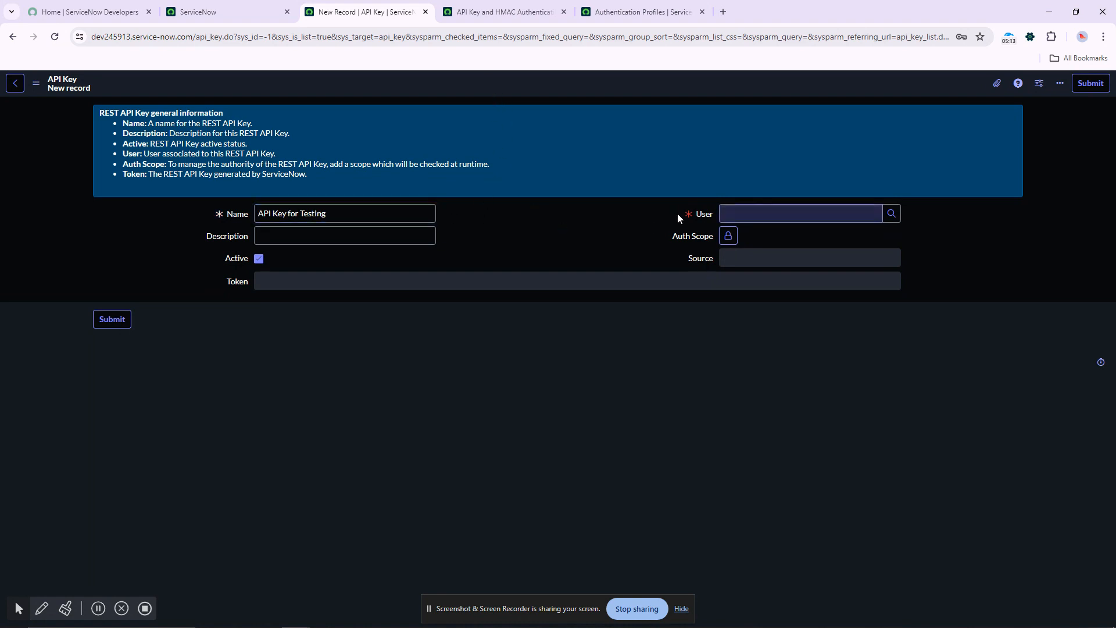
Open the sys_user list from the navigator filter in the ServiceNow home tab and start a new user record.
click(734, 212)
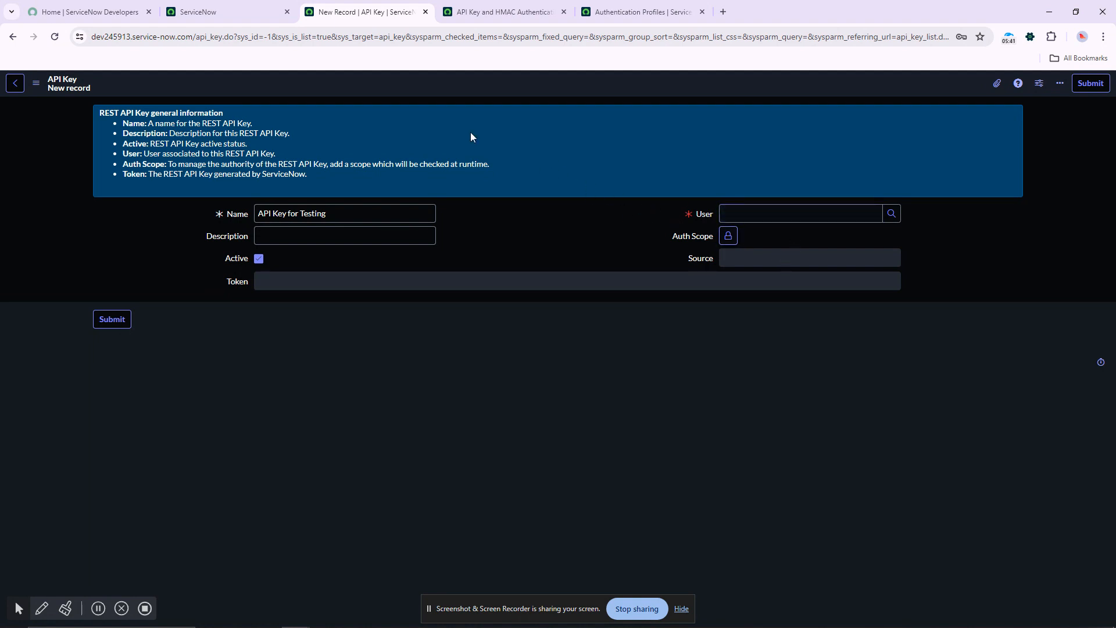
click(218, 14)
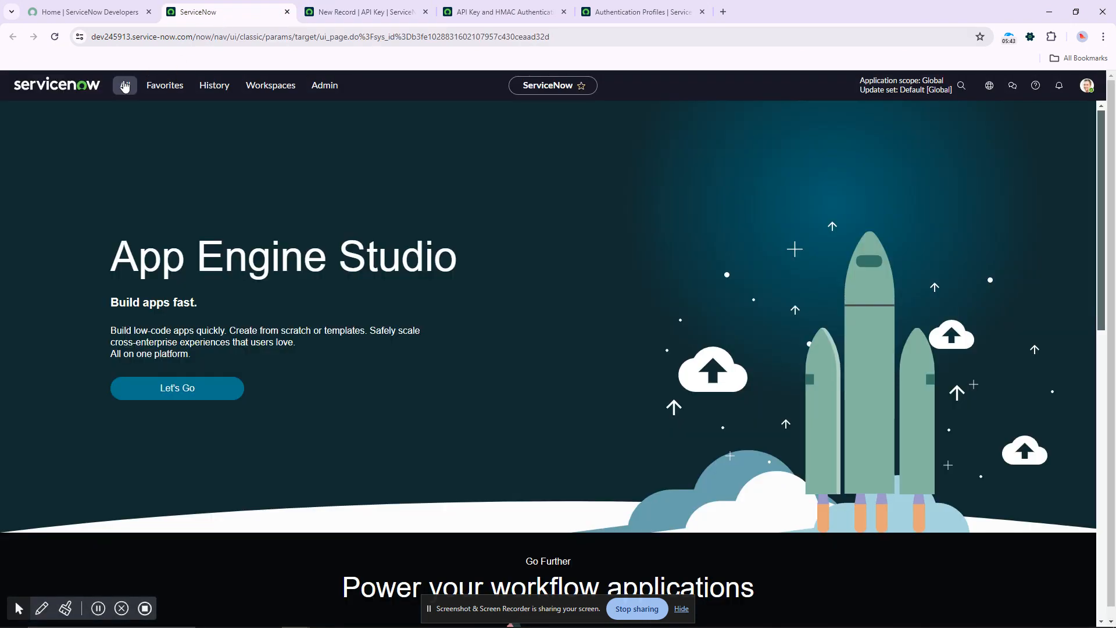
click(124, 85)
key(BackSpace)
text(sys_user)
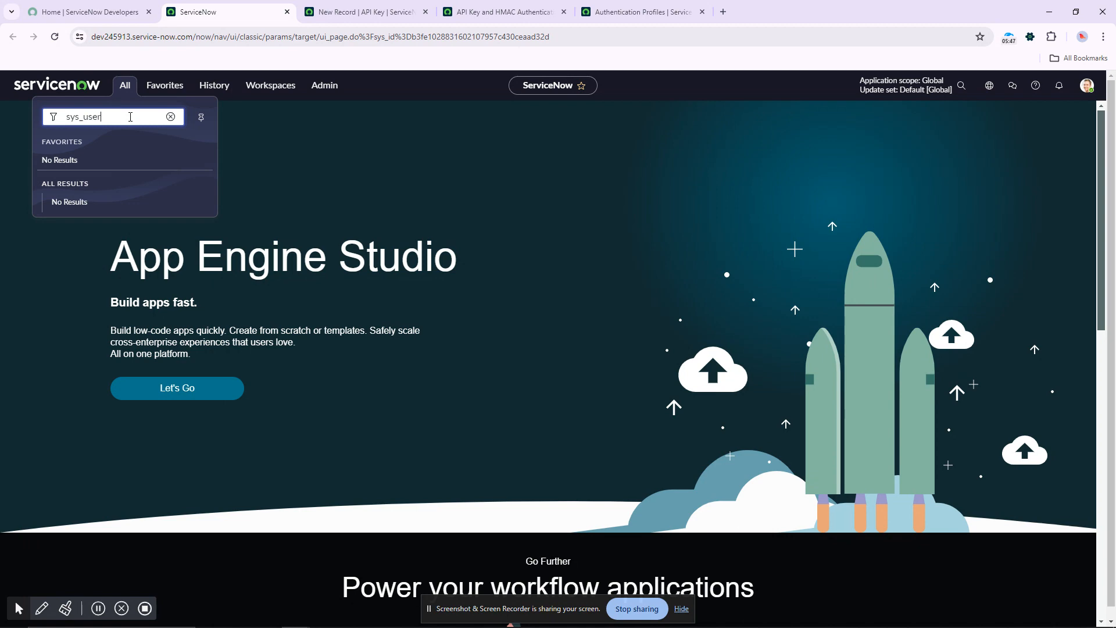
text(.list)
key(Return)
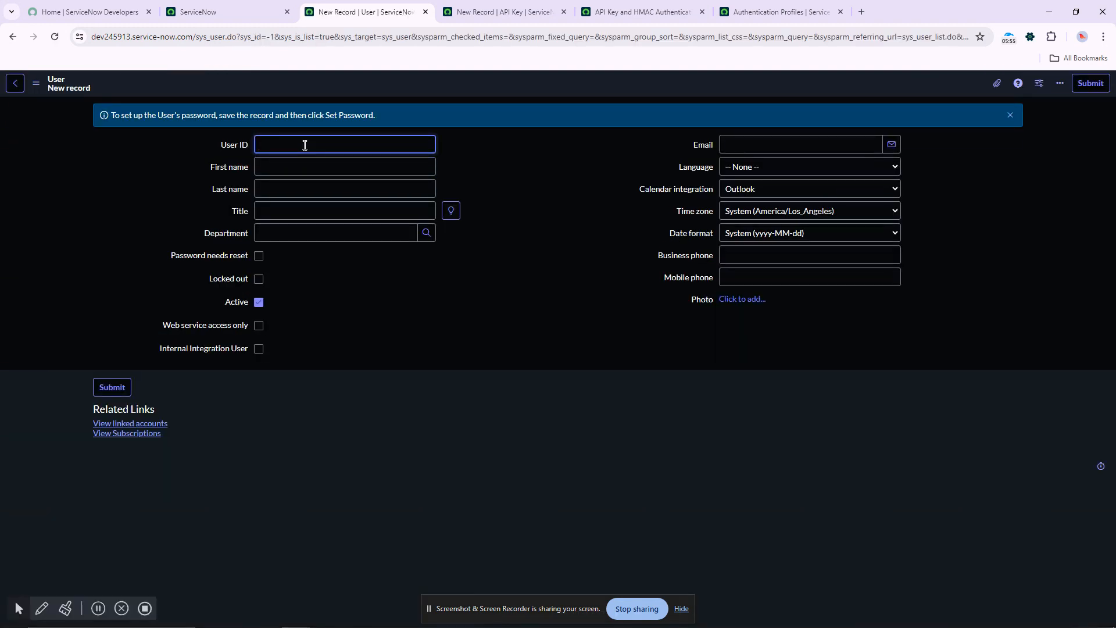
Enter "API Key User 1" as the new user's User ID.
text(kEY)
key(BackSpace)
text(Key User 1)
click(258, 144)
text(API)
Set the user's first name to "API Key" and last name to "User 1".
drag(305, 144, 232, 149)
key(ctrl+c)
click(274, 166)
key(ctrl+v)
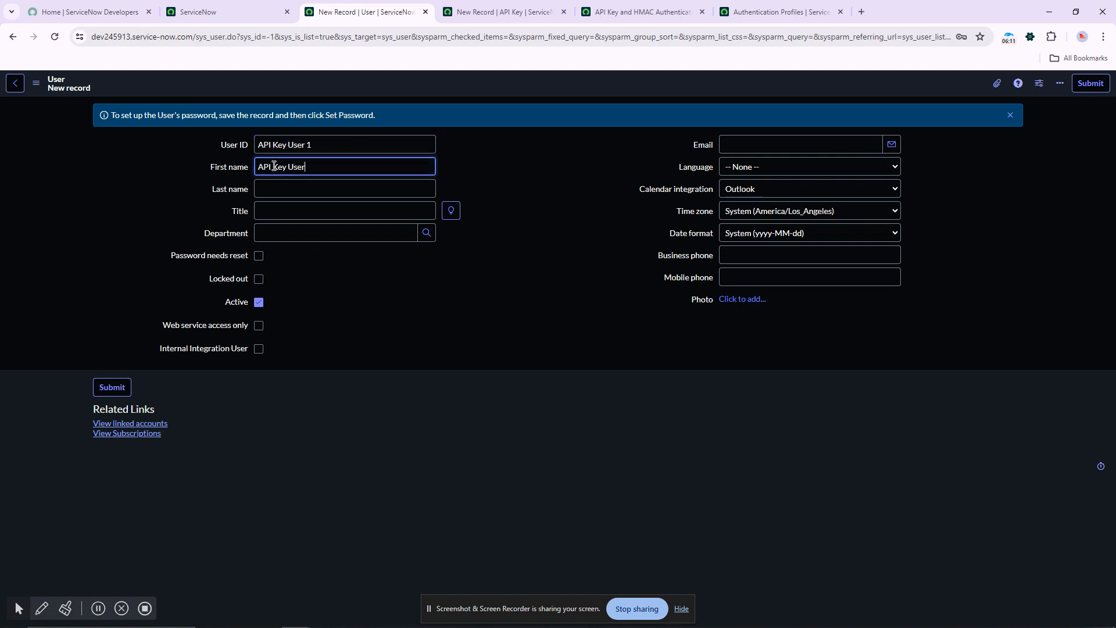
drag(311, 170, 288, 168)
key(BackSpace)
key(Tab)
text(use)
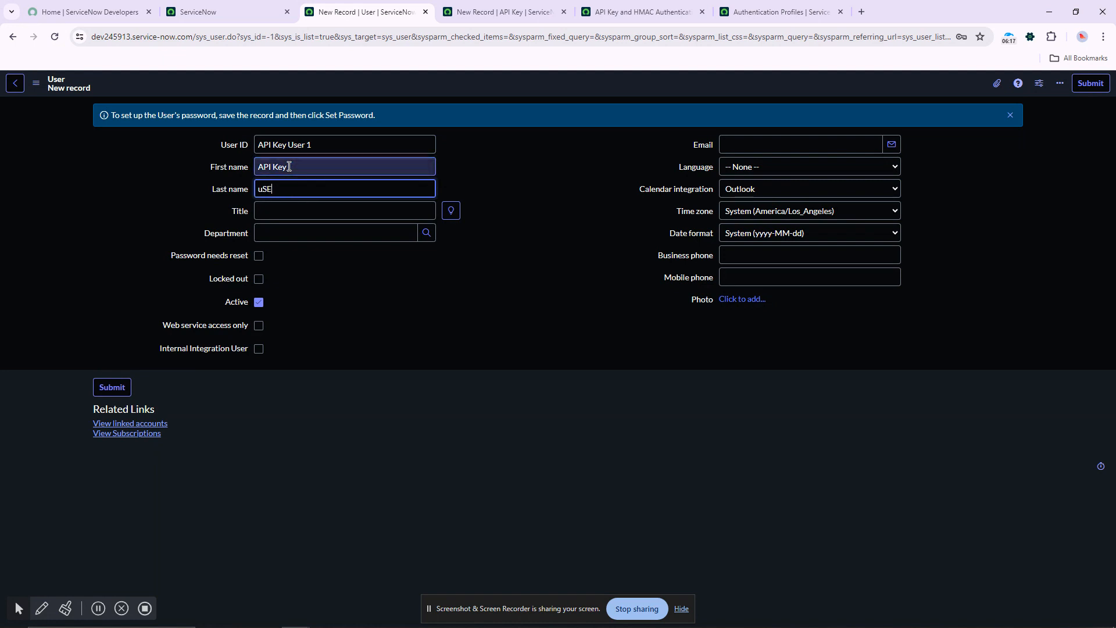
key(BackSpace)
key(BackSpace)
text(User 1)
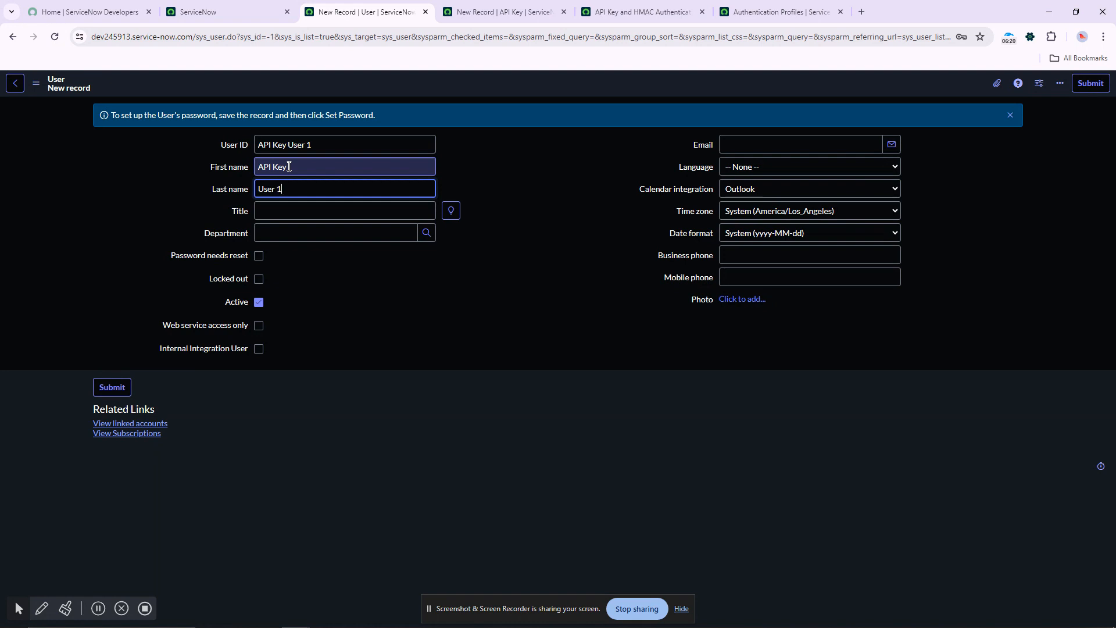
Save the new user record with the Web service access only option enabled.
right_click(552, 85)
click(560, 88)
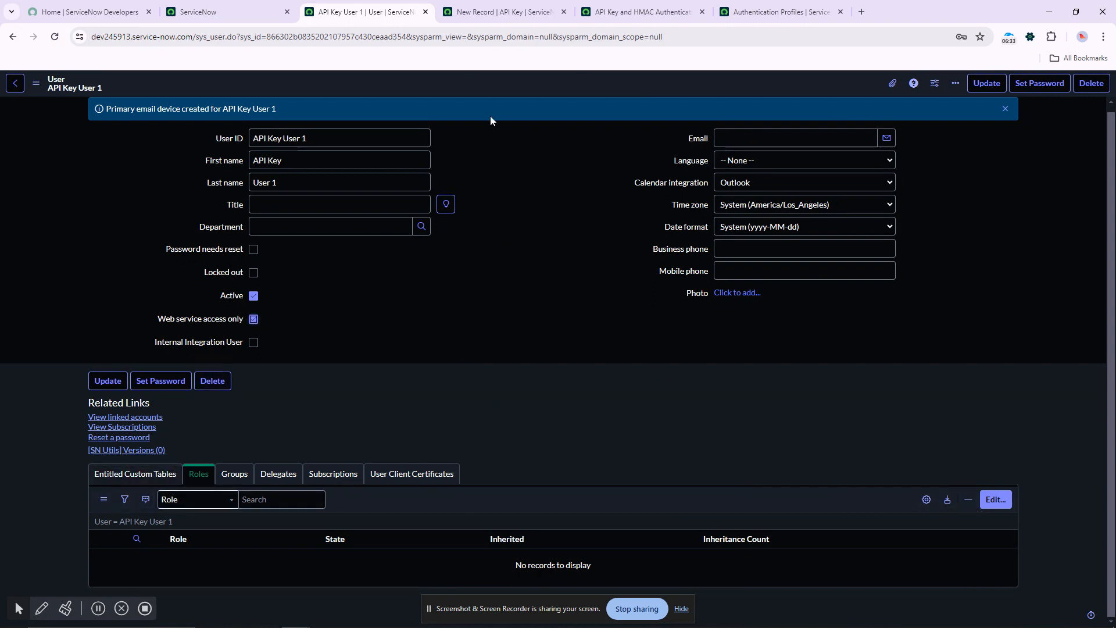
right_click(479, 78)
click(486, 81)
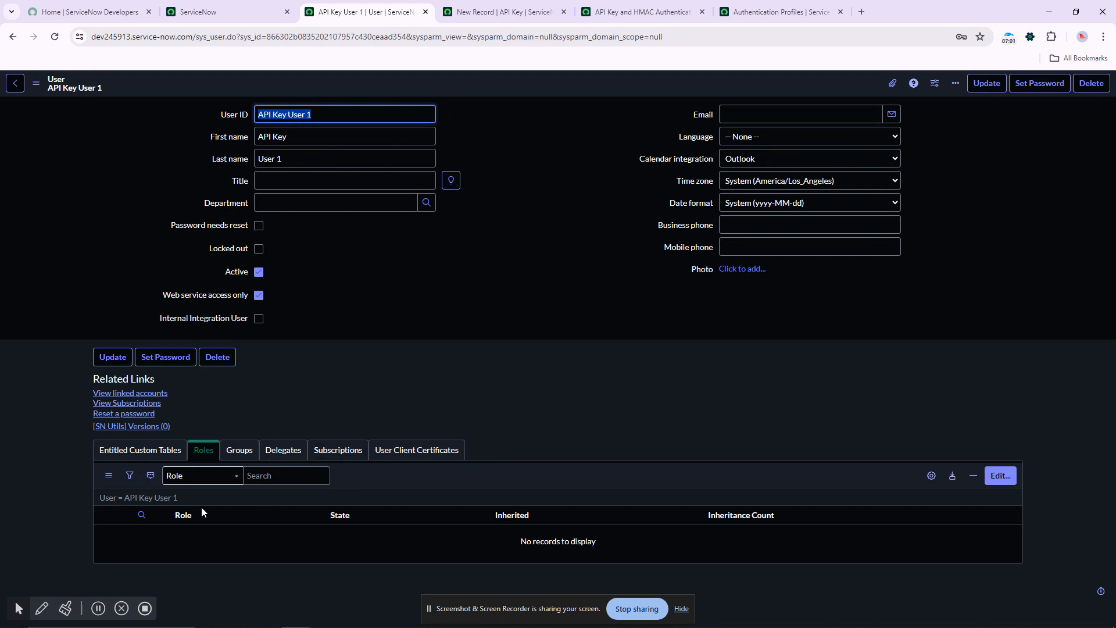
Edit the user's roles and add snc_platform_rest_api_access to the Roles List.
click(1009, 479)
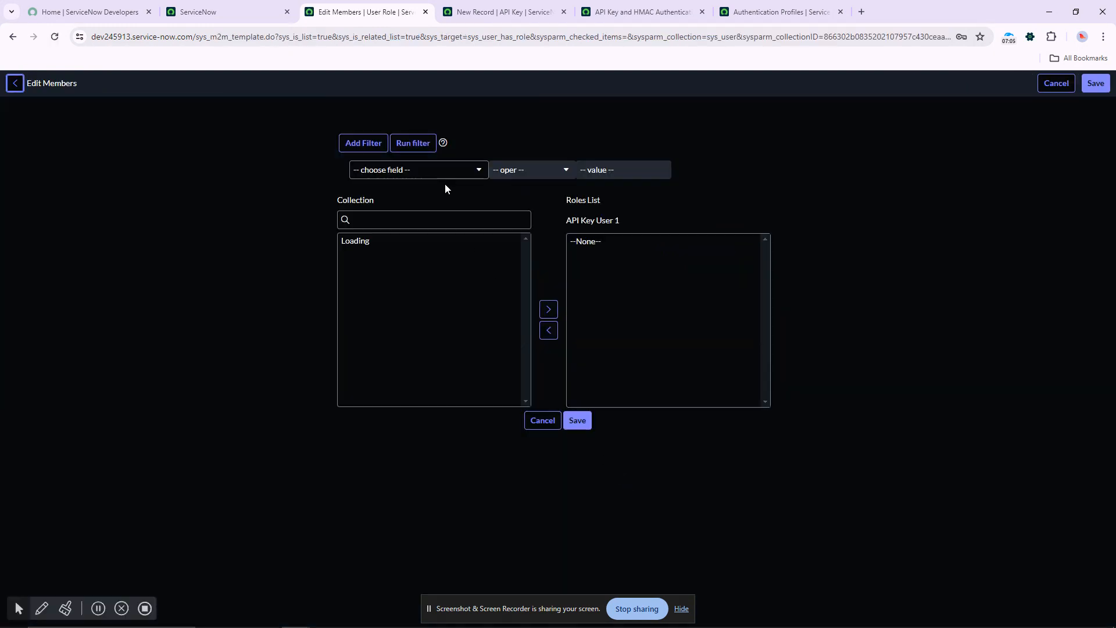
click(425, 220)
text(snc)
click(443, 242)
click(547, 308)
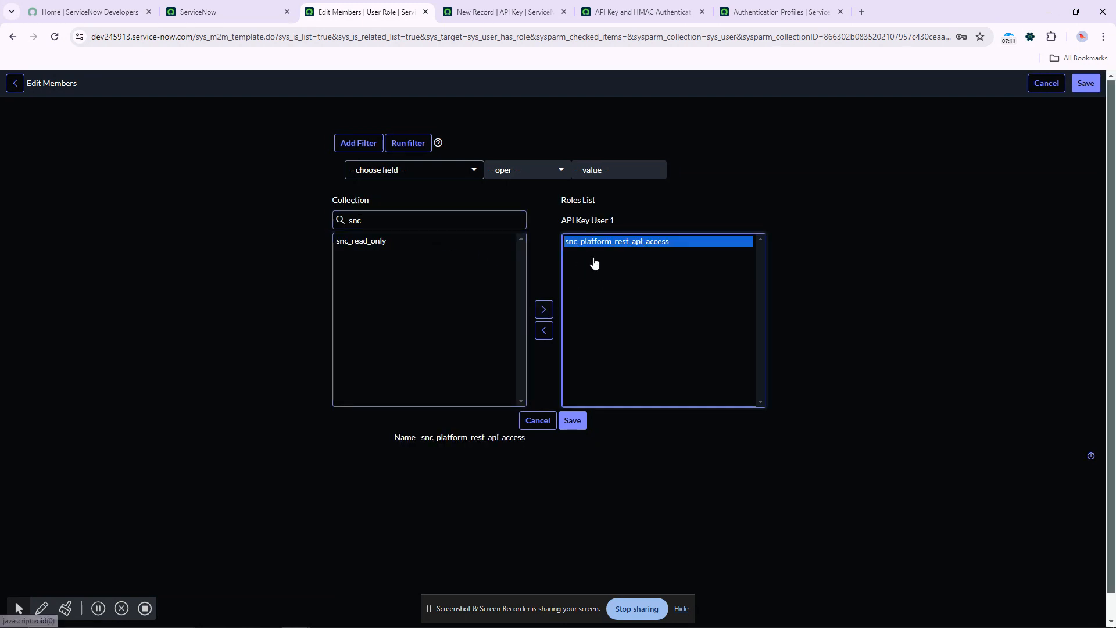
Open the sys_user_role list from the home tab and filter role names by "SNC" to read their descriptions.
click(211, 12)
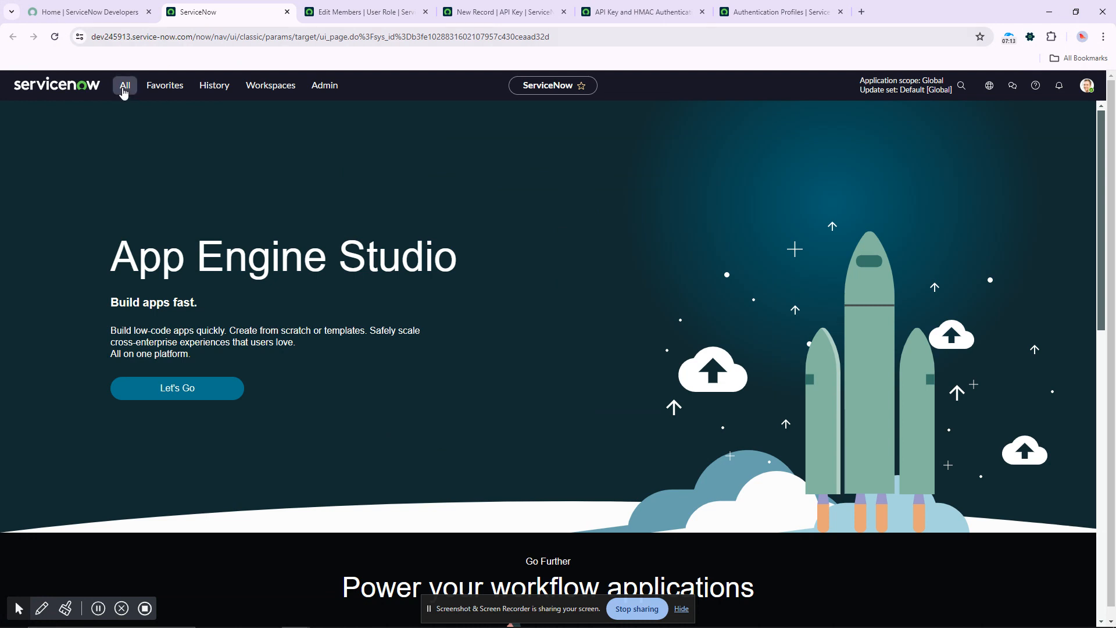
click(123, 87)
text(sys)
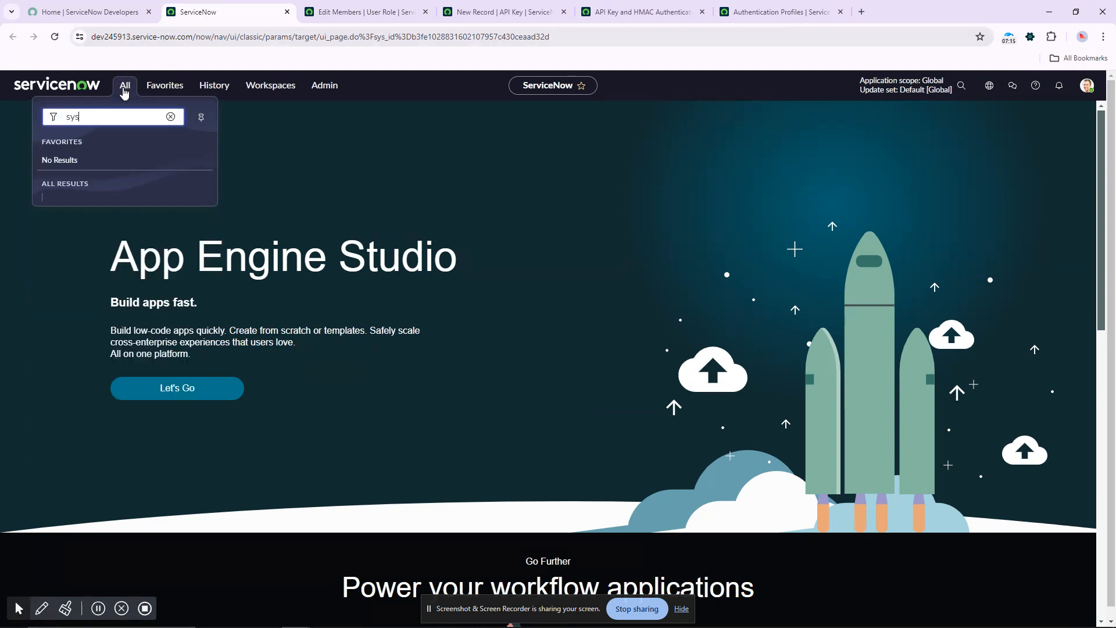
text(_user)
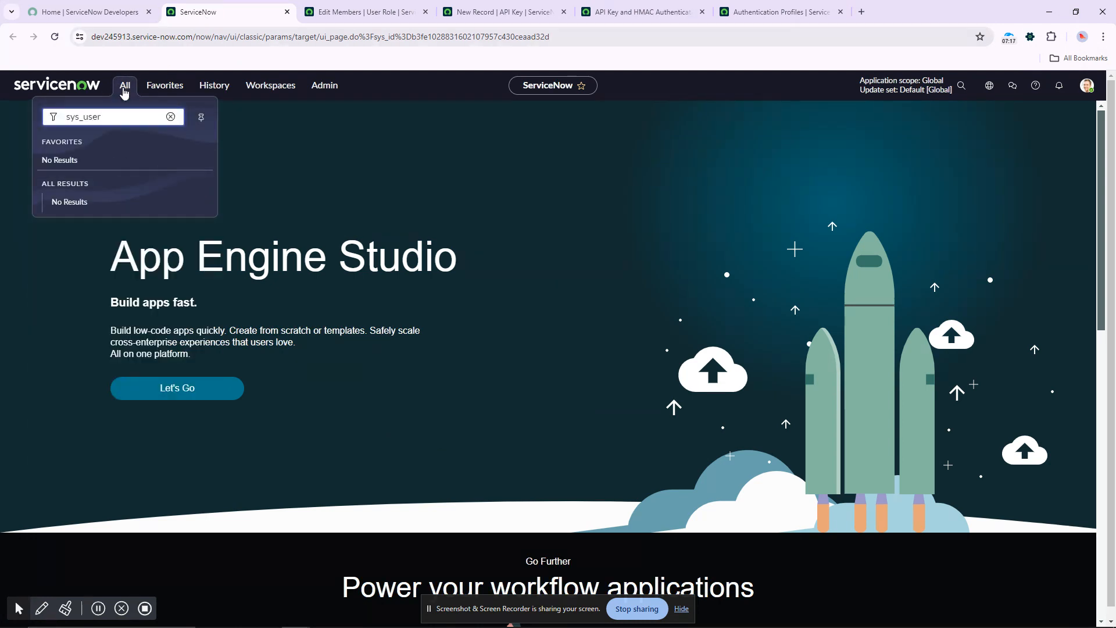
text(_role.LIST)
key(Return)
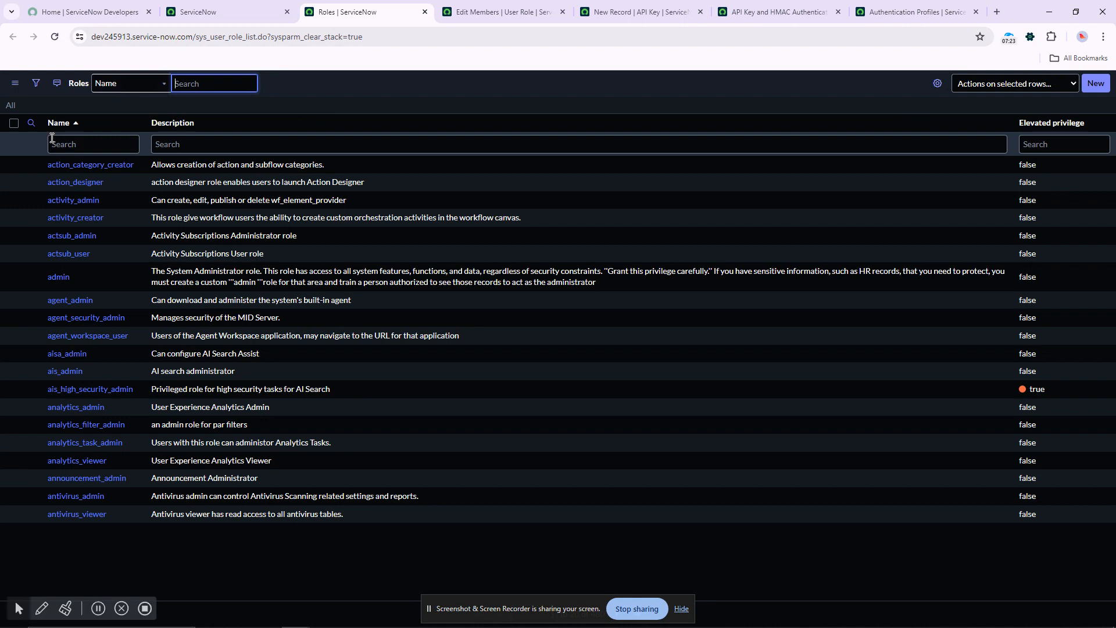
click(80, 142)
text(SNC)
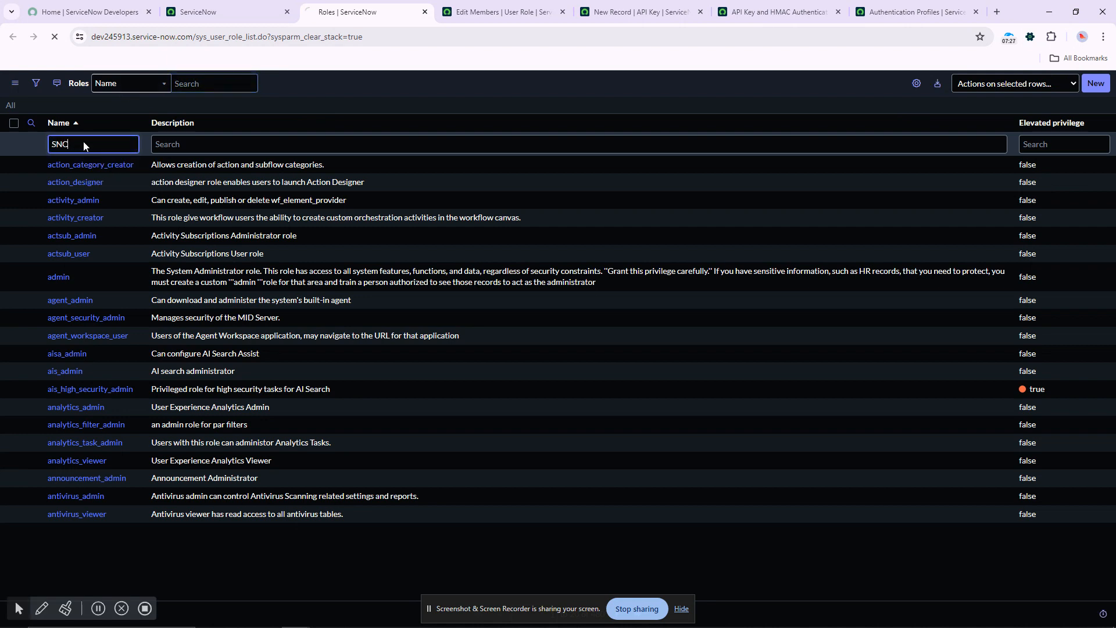
key(Return)
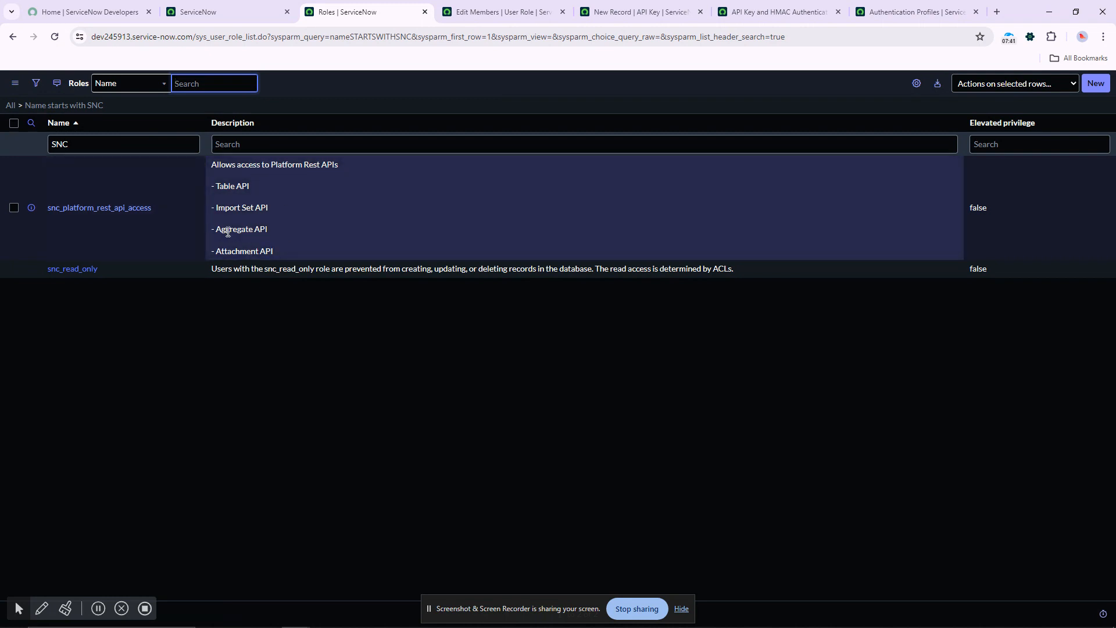
Filter the role names by "ITIL" instead and read those roles' descriptions.
click(109, 144)
drag(110, 143, 27, 131)
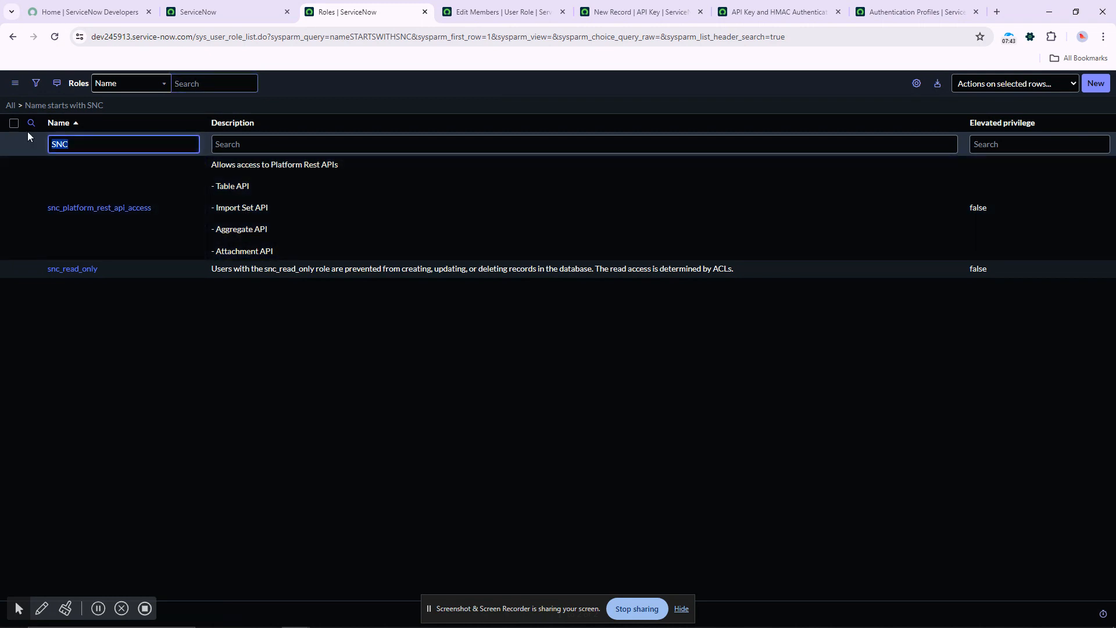
key(BackSpace)
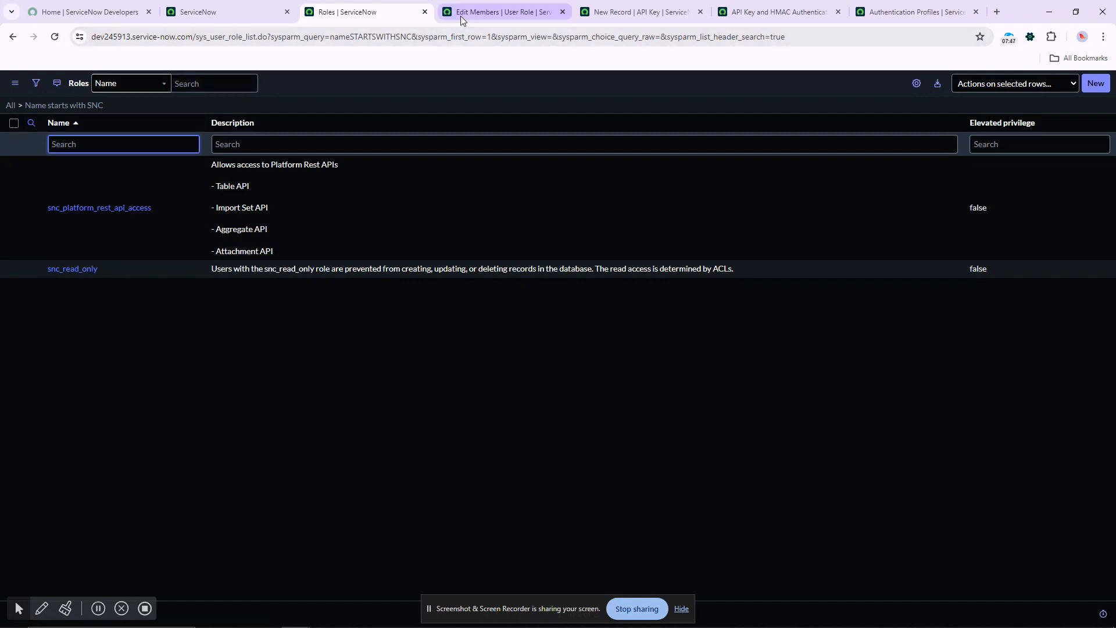
text(ITIL)
key(Return)
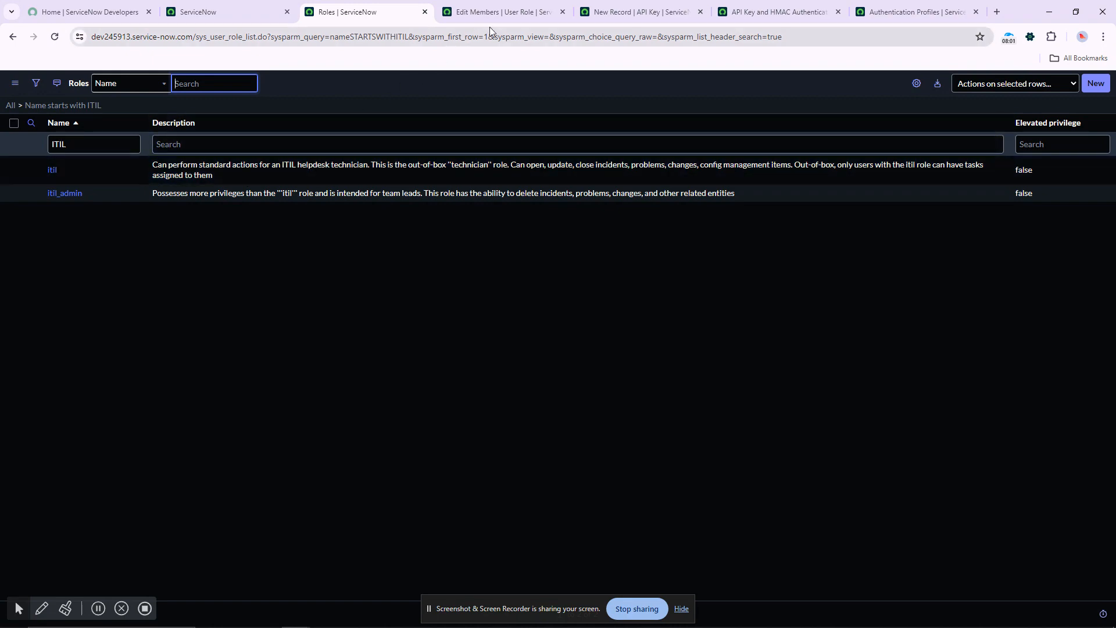
Return to the user's role editor, add the itil role to the Roles List and save the role assignments.
click(861, 10)
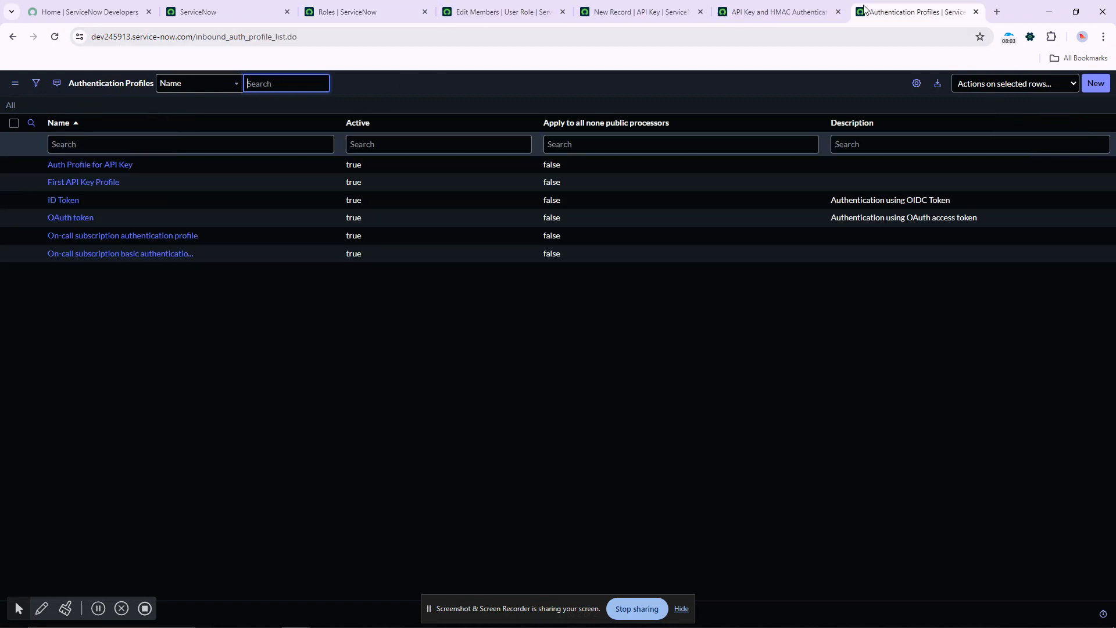
click(744, 11)
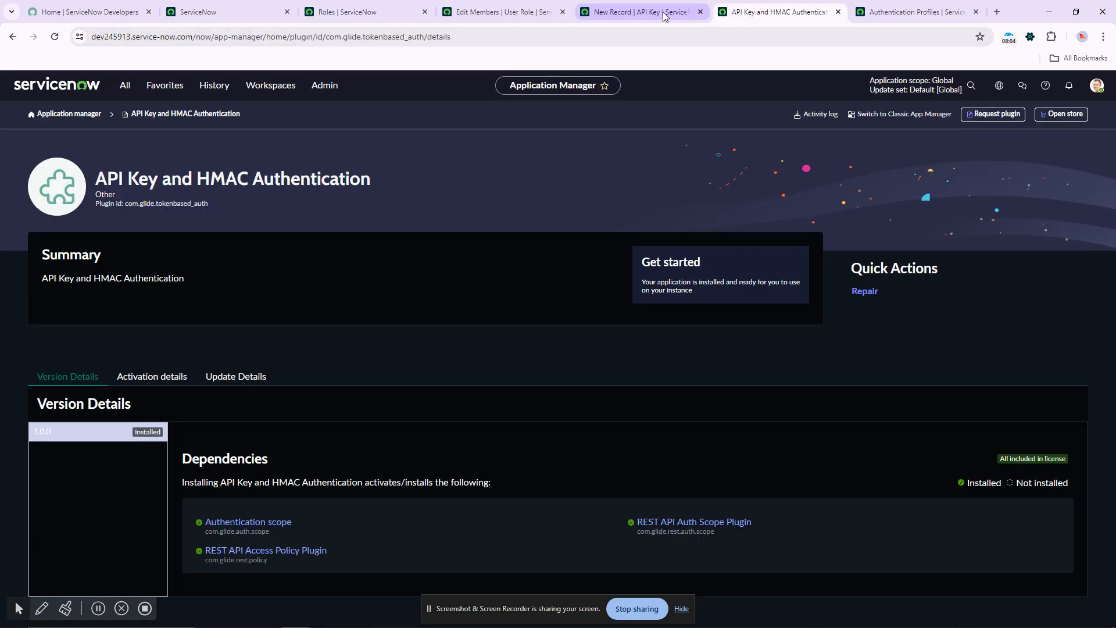
click(609, 11)
click(472, 14)
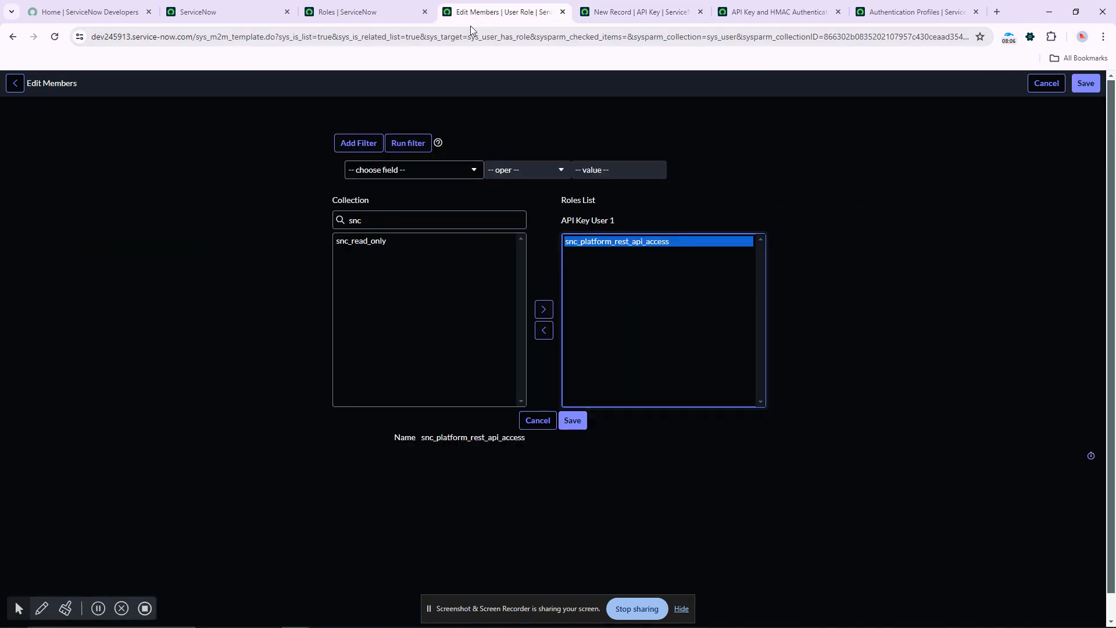
click(401, 220)
key(BackSpace)
text(ITIL)
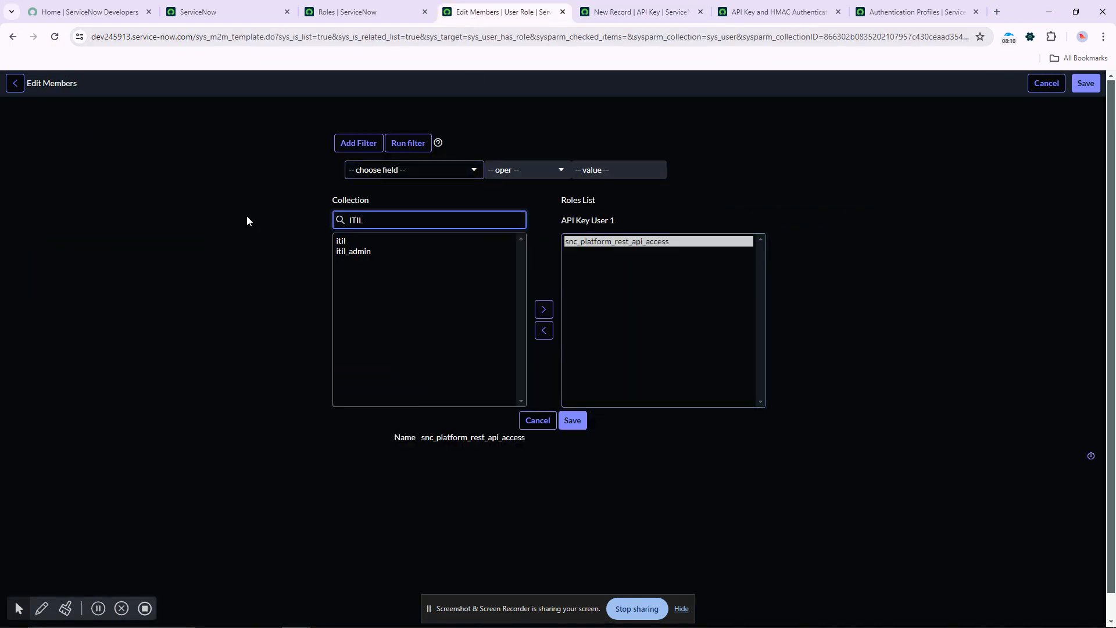
click(340, 241)
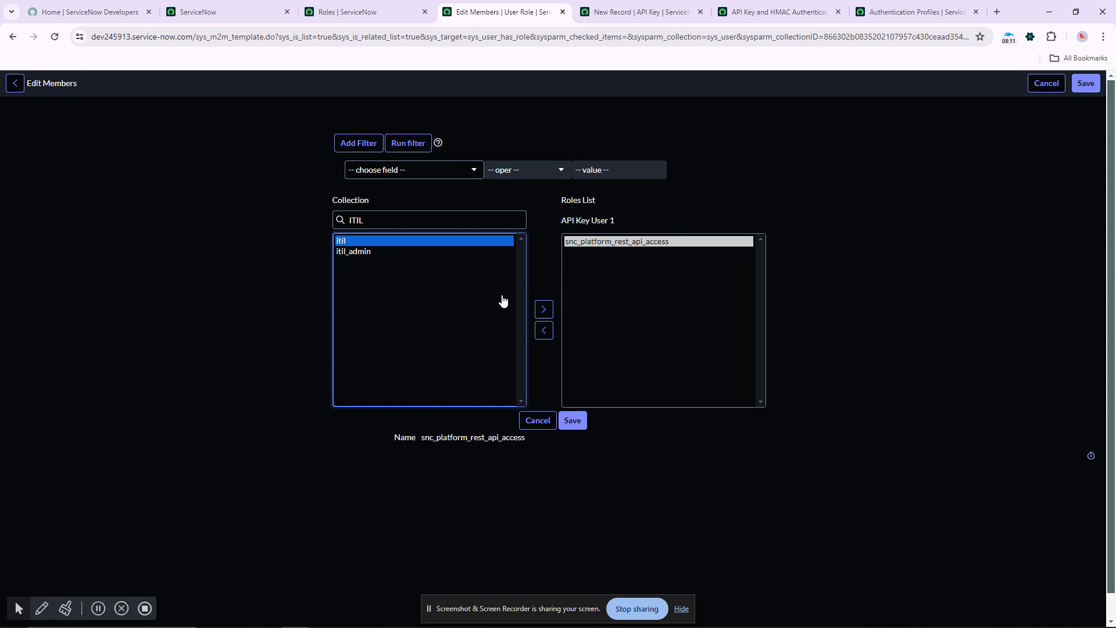
click(543, 314)
click(569, 422)
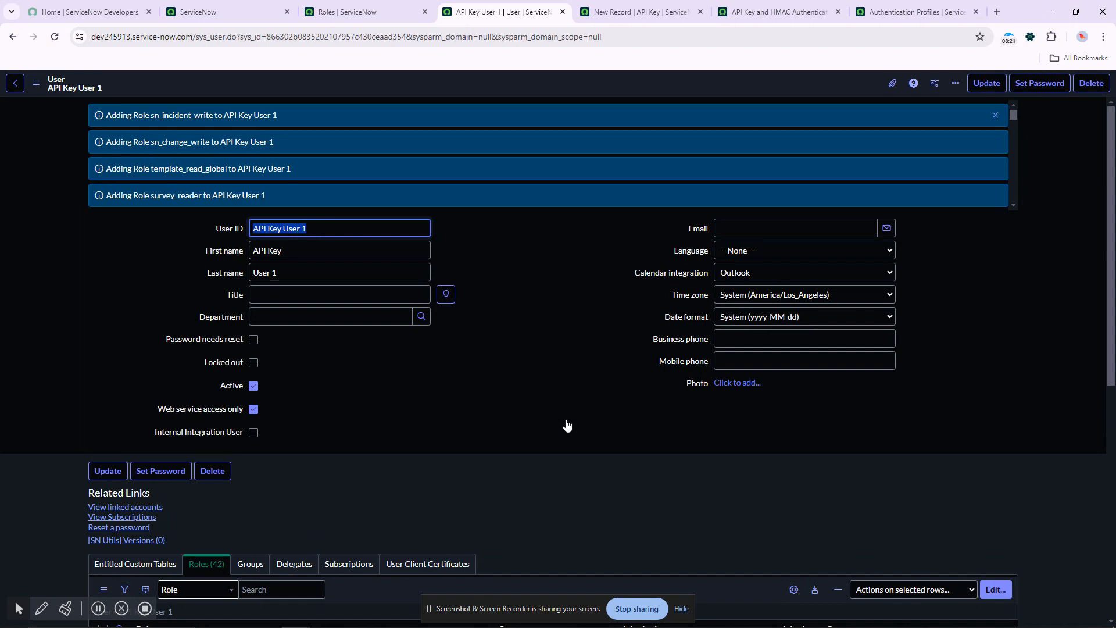
Return to the new API Key record and check the suggestions offered in its User field.
click(769, 11)
click(902, 15)
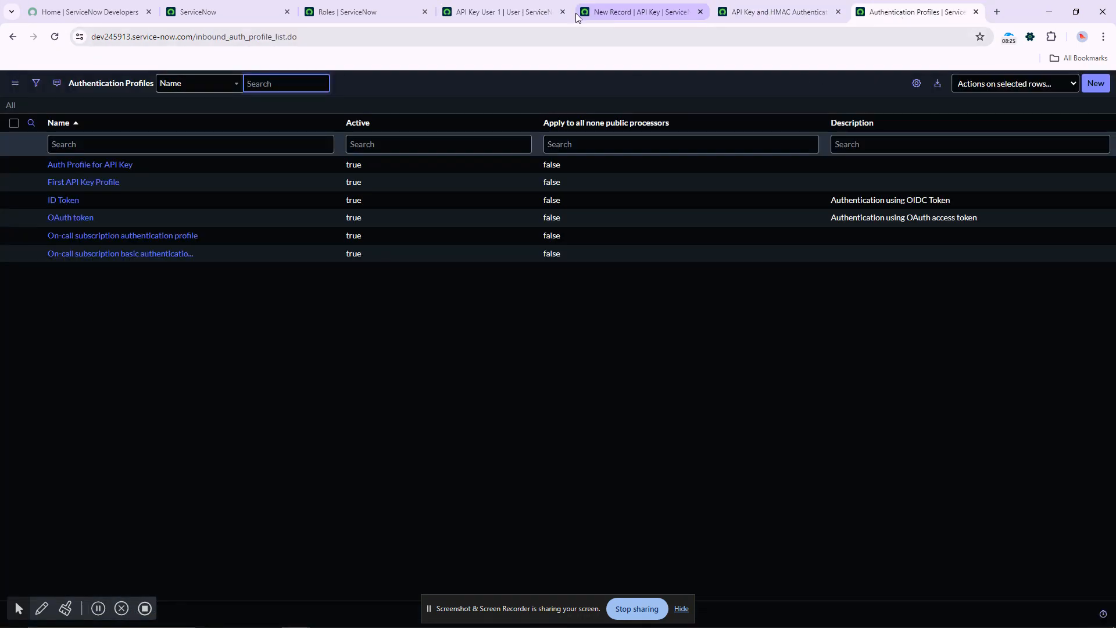
click(611, 12)
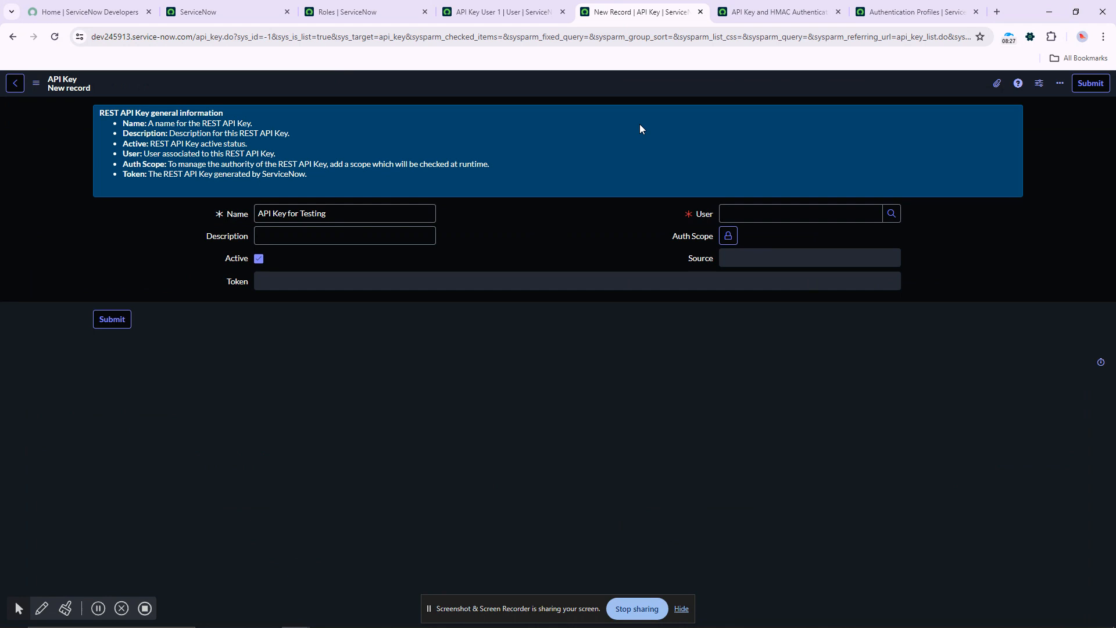
click(773, 216)
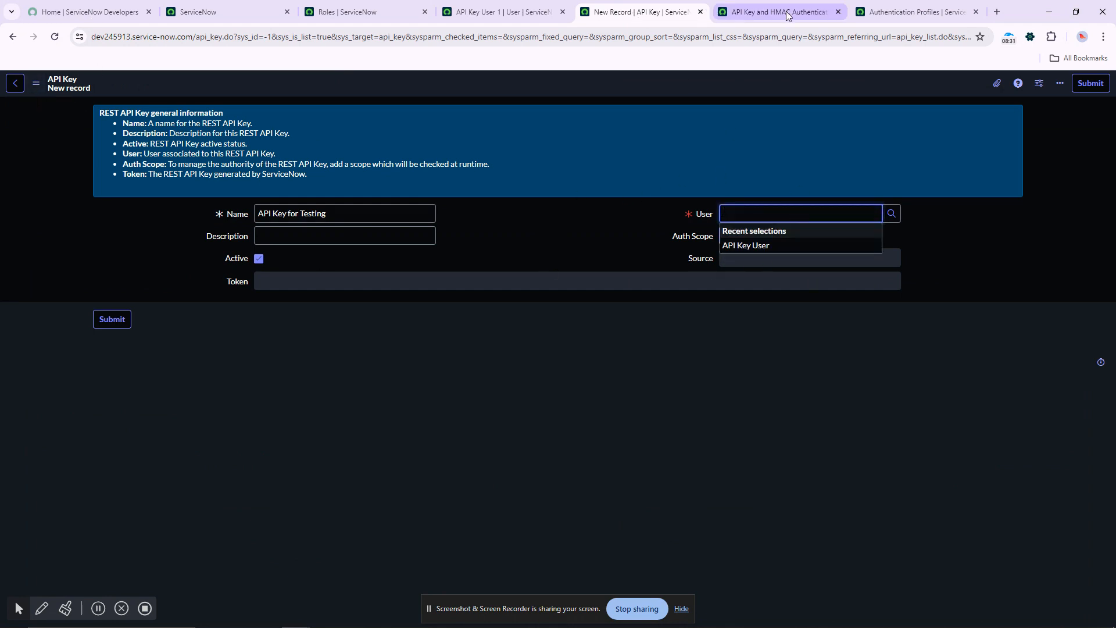
Go back to the API Key User 1 user record and save it again.
click(497, 13)
click(540, 366)
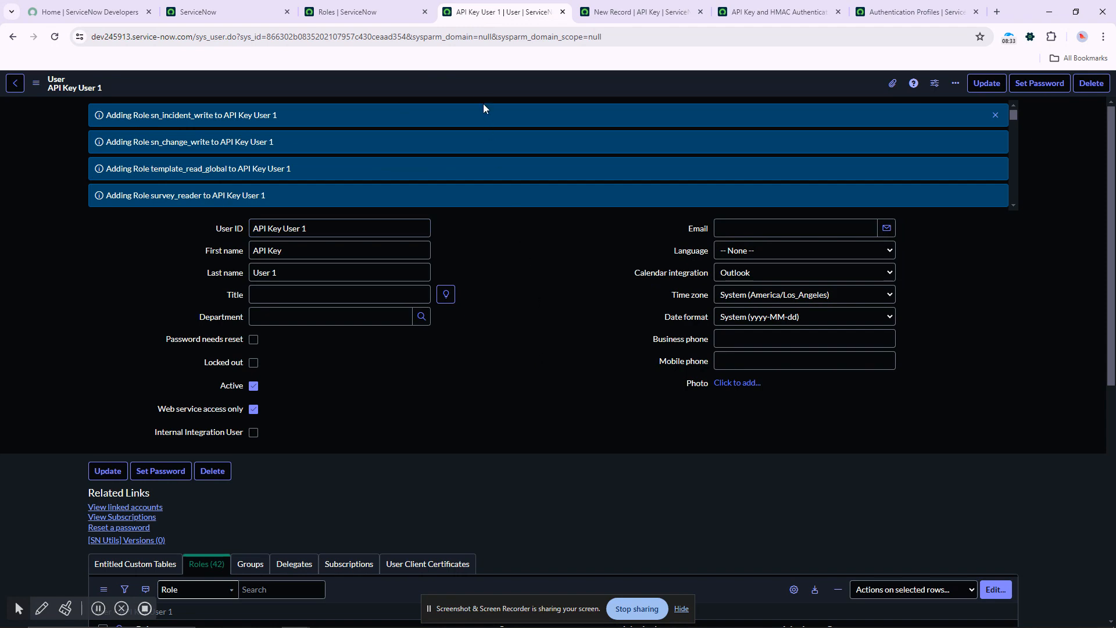
right_click(480, 76)
click(504, 85)
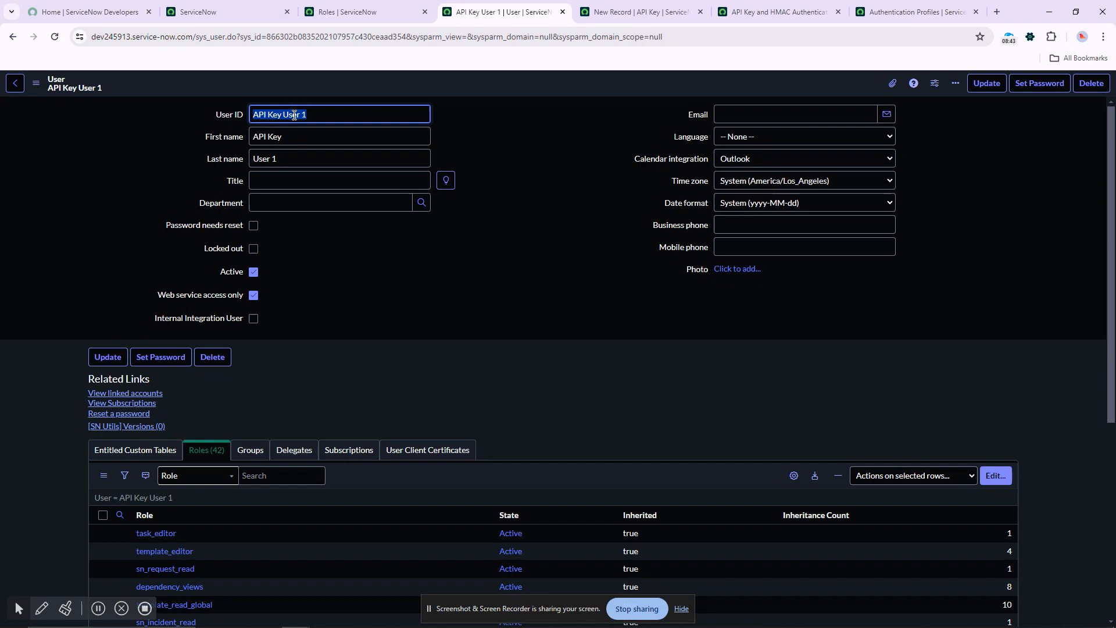
Try to set the new API Key record's User to the copied ID "API Key User 1".
click(639, 12)
click(723, 212)
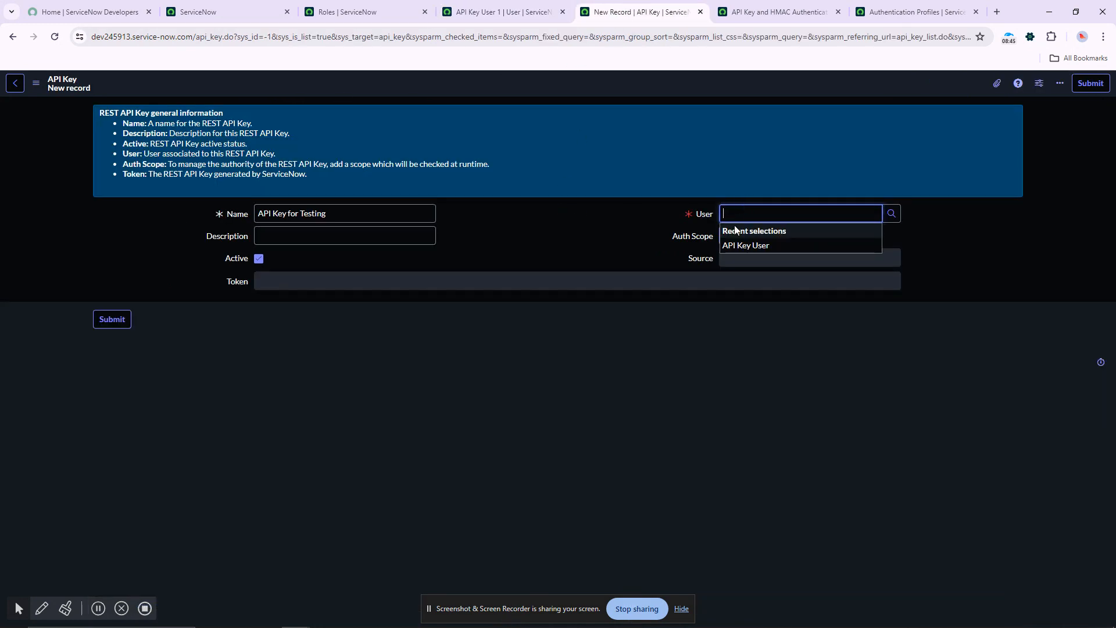
key(ctrl+v)
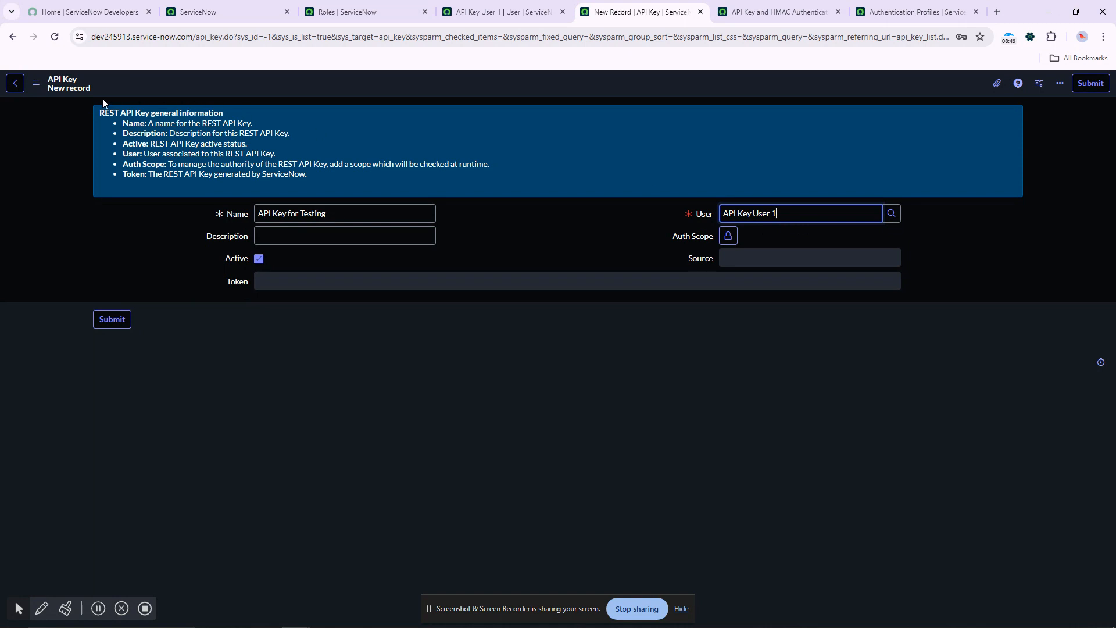
click(826, 202)
Replace the API Key record's User entry with the suggested API Key User 1 and save the record.
click(797, 212)
key(BackSpace)
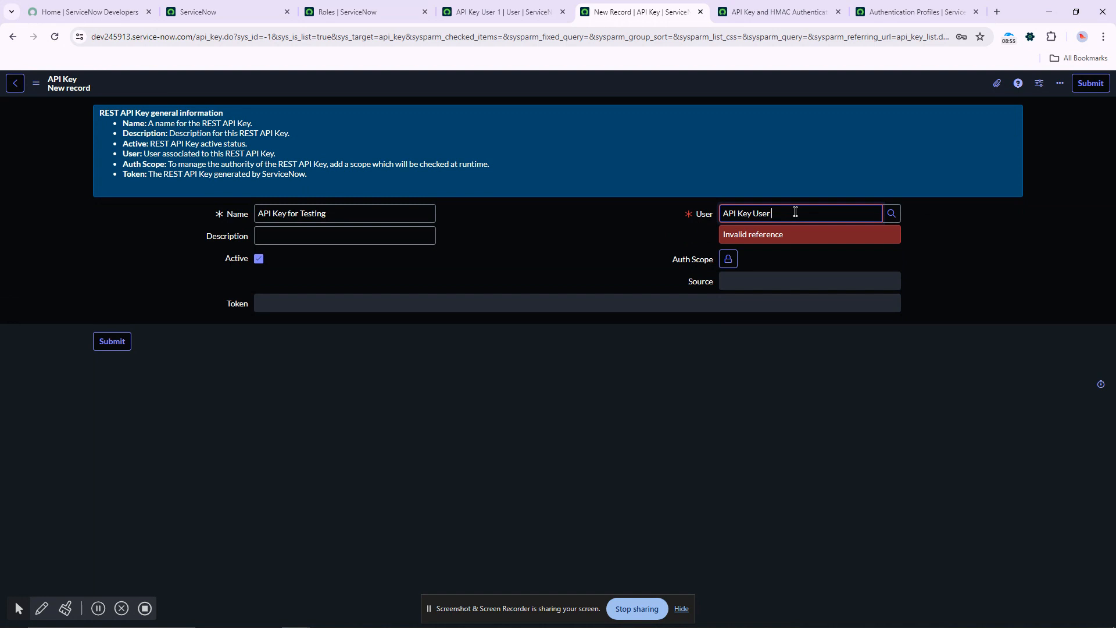
key(BackSpace)
key(BackSpace)
key(BackSpace)
key(BackSpace)
key(BackSpace)
key(BackSpace)
key(BackSpace)
key(BackSpace)
key(BackSpace)
key(BackSpace)
key(BackSpace)
key(BackSpace)
key(BackSpace)
text(AP)
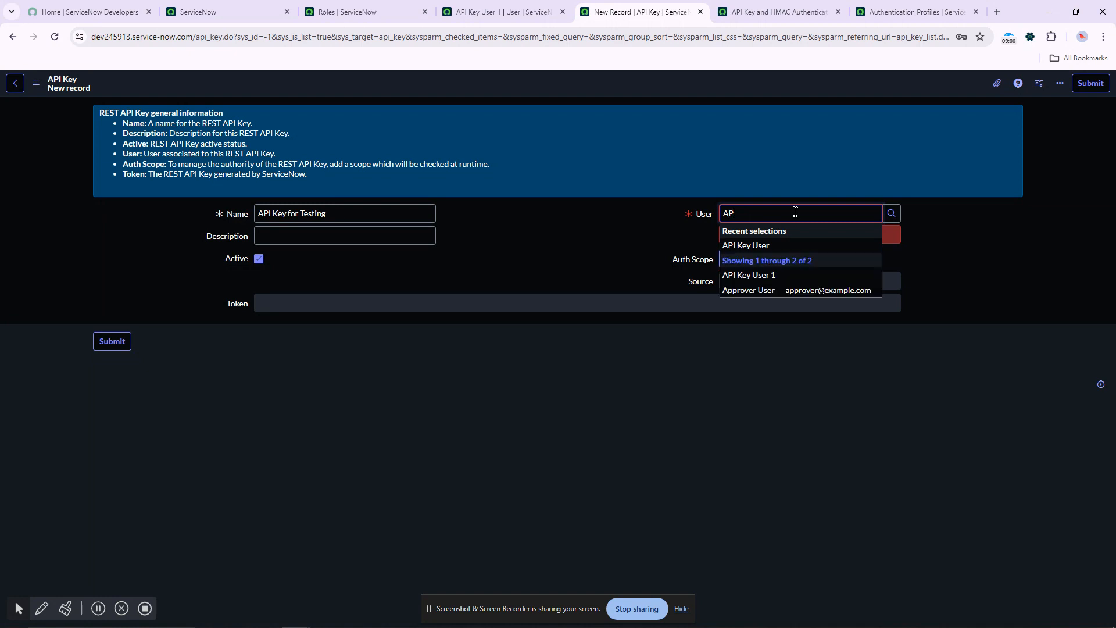
click(788, 276)
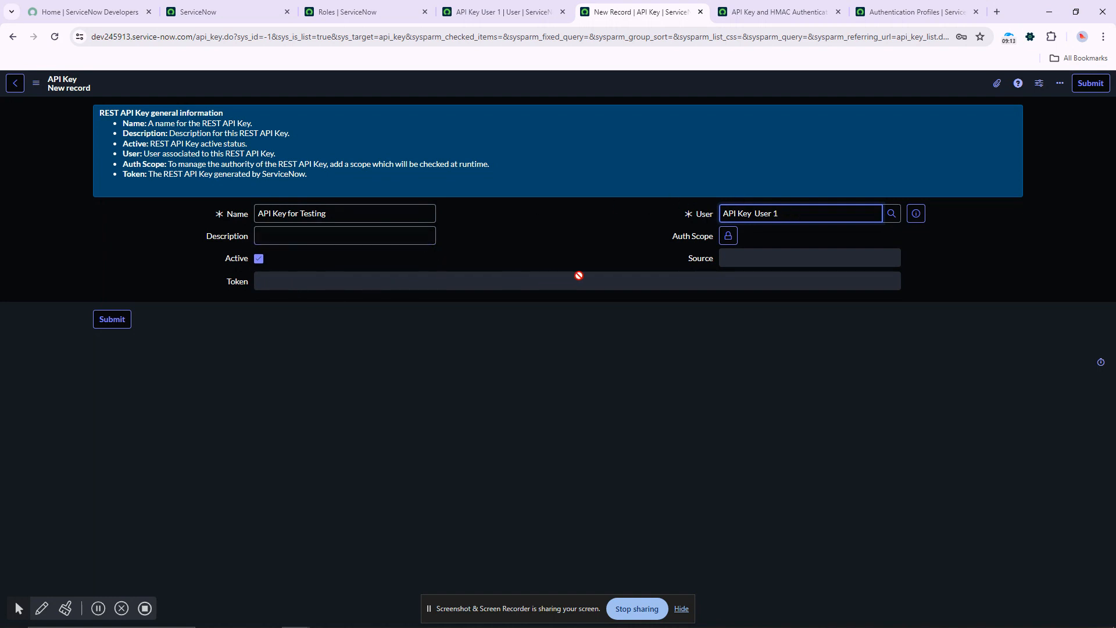
right_click(525, 85)
click(539, 92)
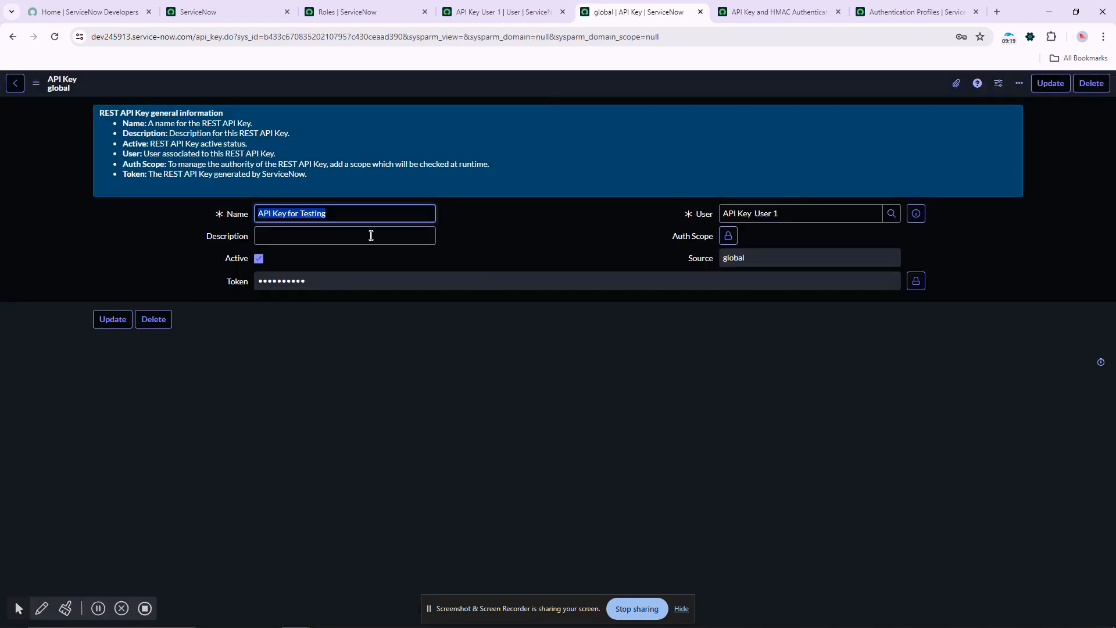
Reveal the generated token on the API Key record, hide it again and resave the record.
click(915, 283)
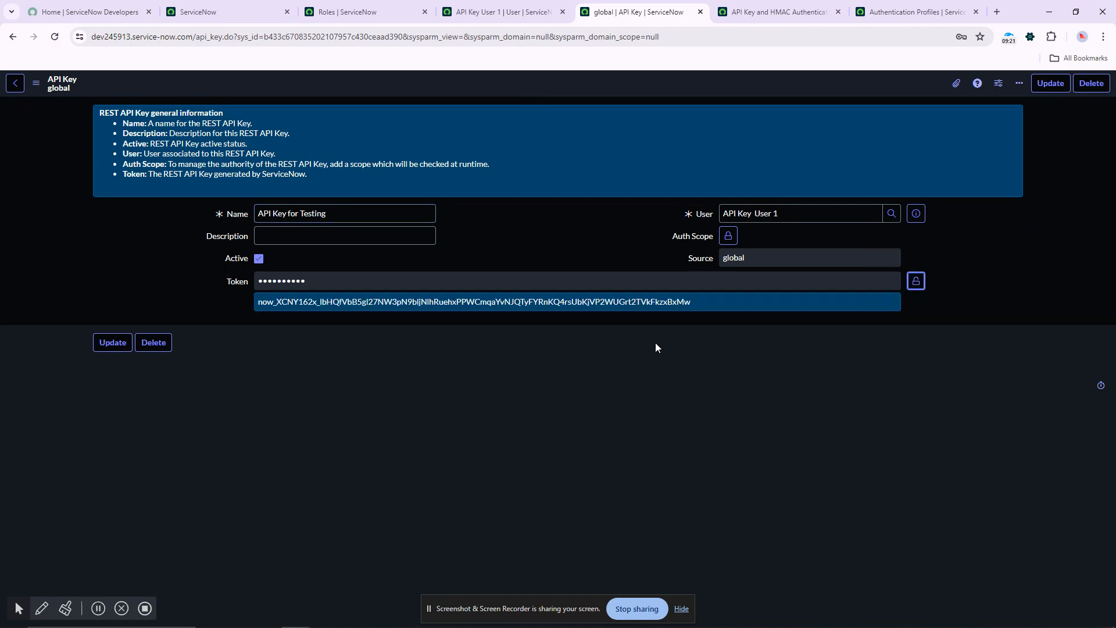
click(915, 281)
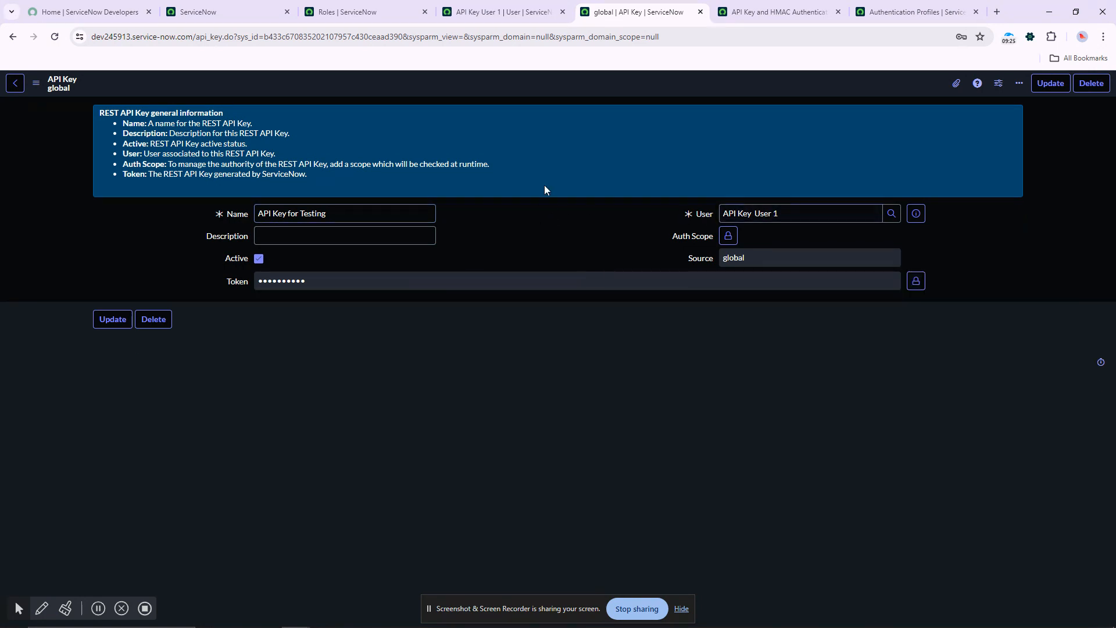
right_click(602, 82)
click(610, 88)
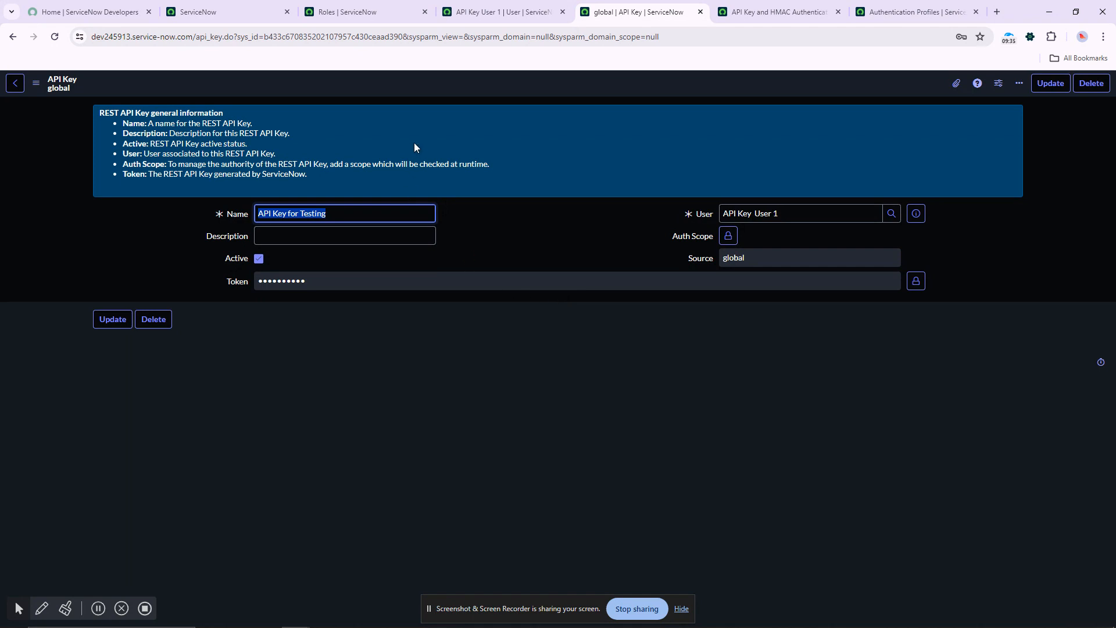
Find REST API Access Policies from the ServiceNow home page, open it separately and start a new policy record.
click(200, 11)
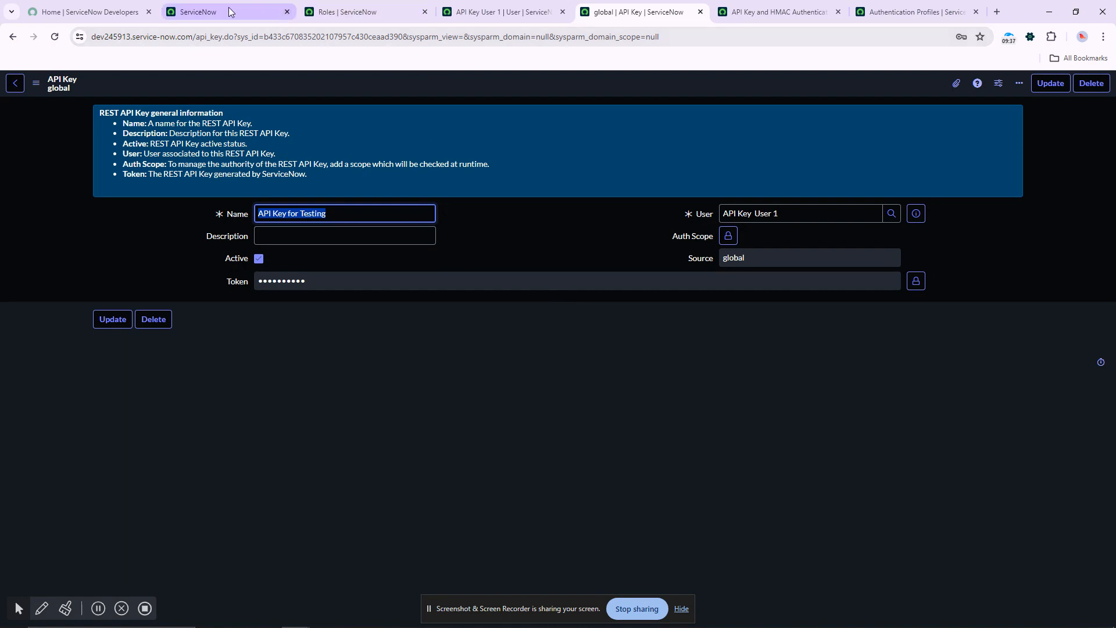
click(138, 87)
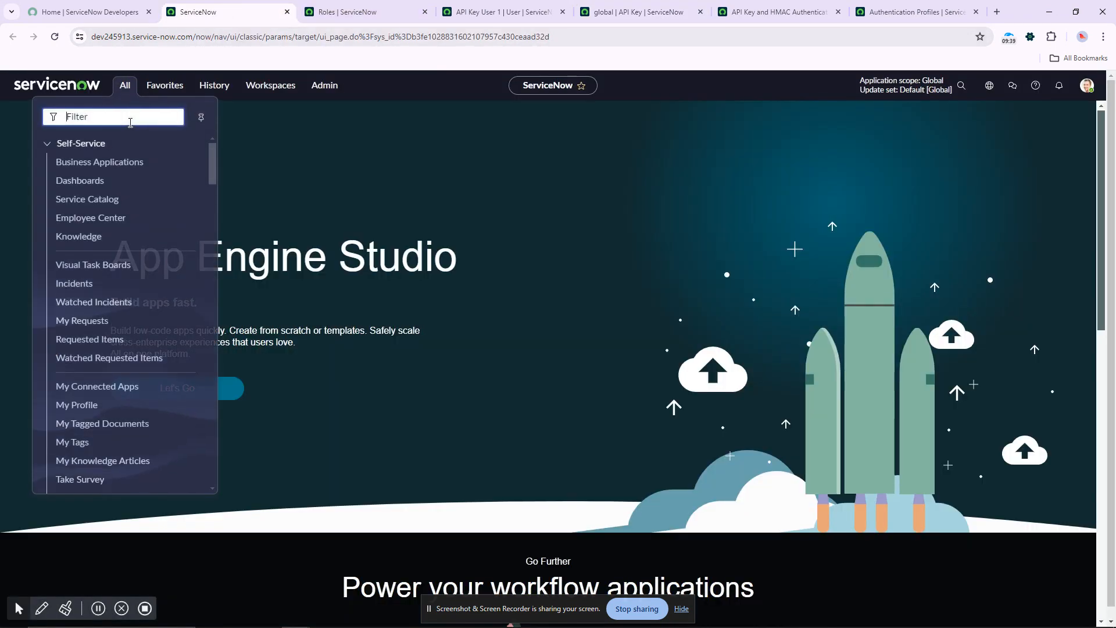
text(REST API ACC)
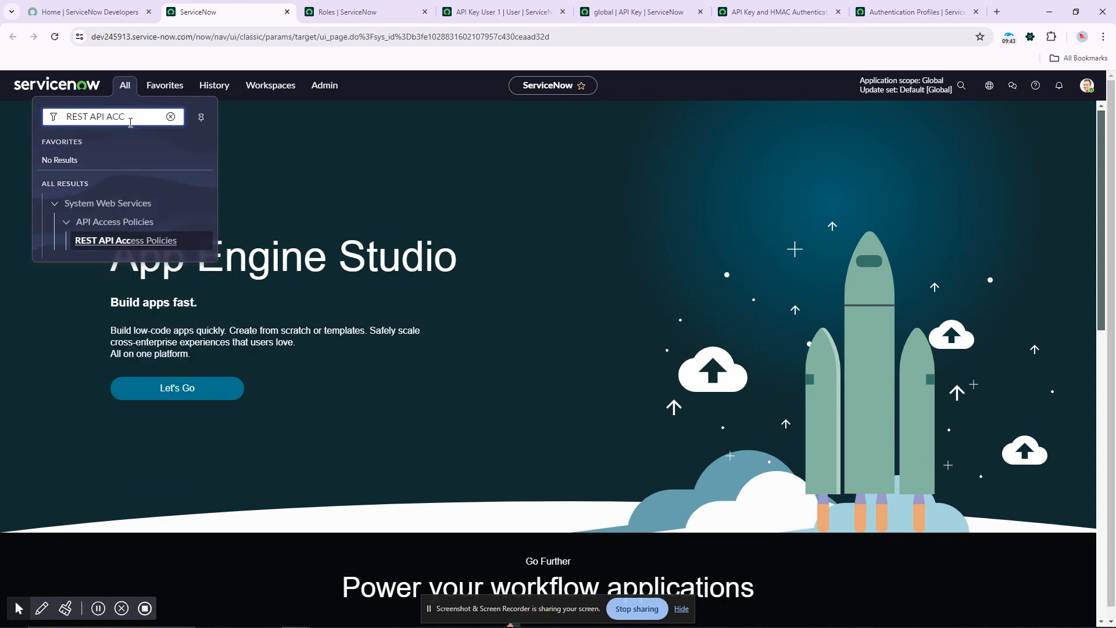
middle_click(158, 249)
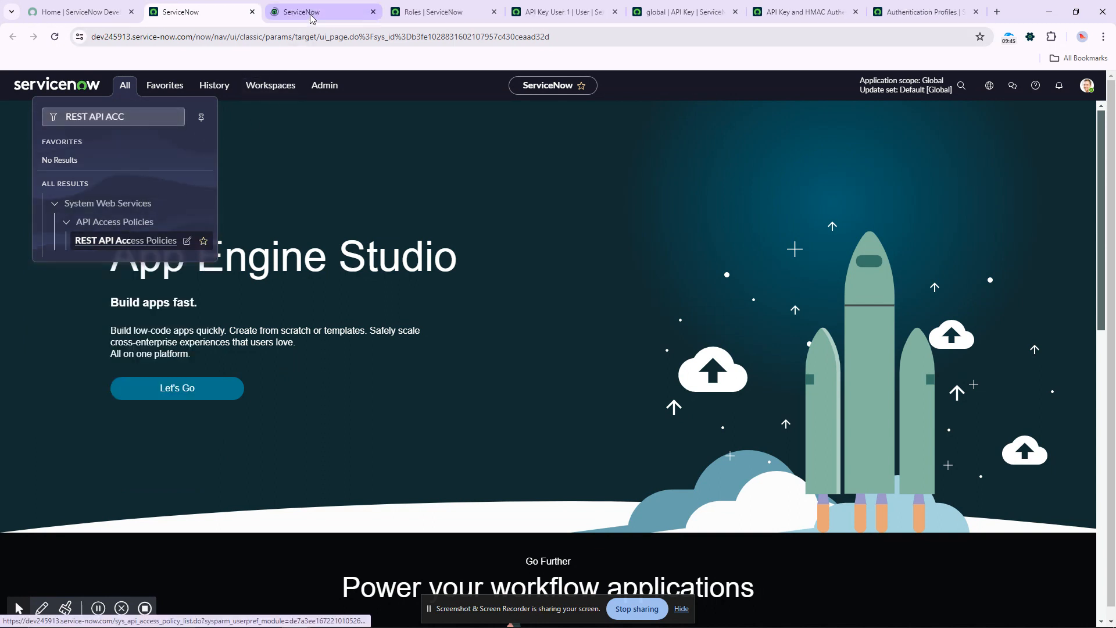
click(314, 11)
click(1096, 82)
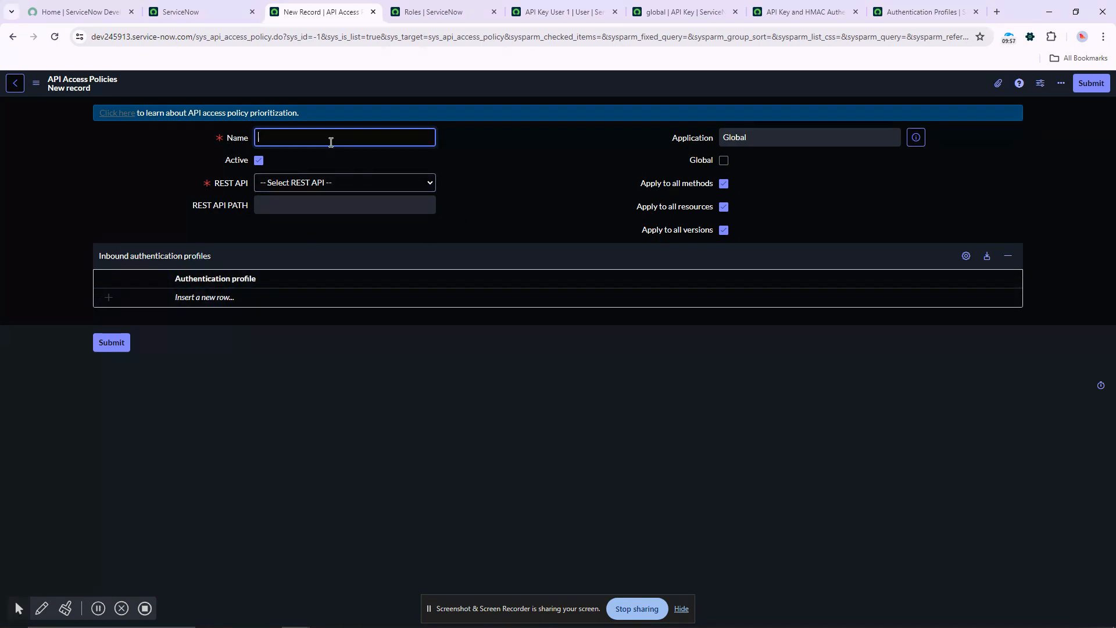
Name the new API access policy "Table Level API Access Policy".
text(tABLE LEVE)
key(ctrl+BackSpace)
key(ctrl+BackSpace)
text(Table Level AP)
text(ccess Policy)
right_click(492, 77)
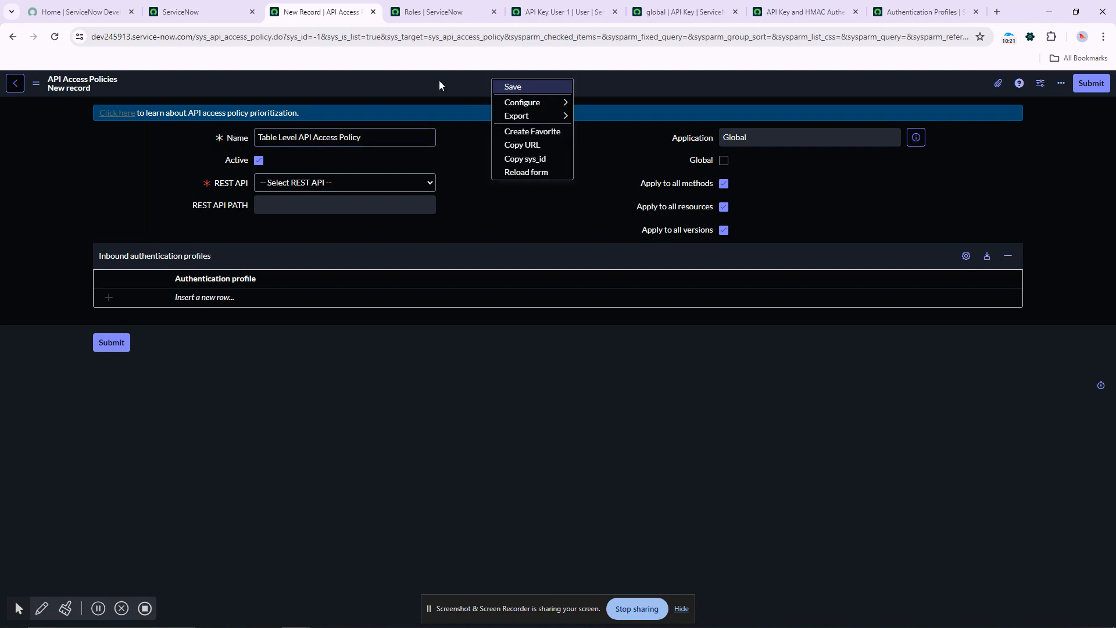
click(455, 155)
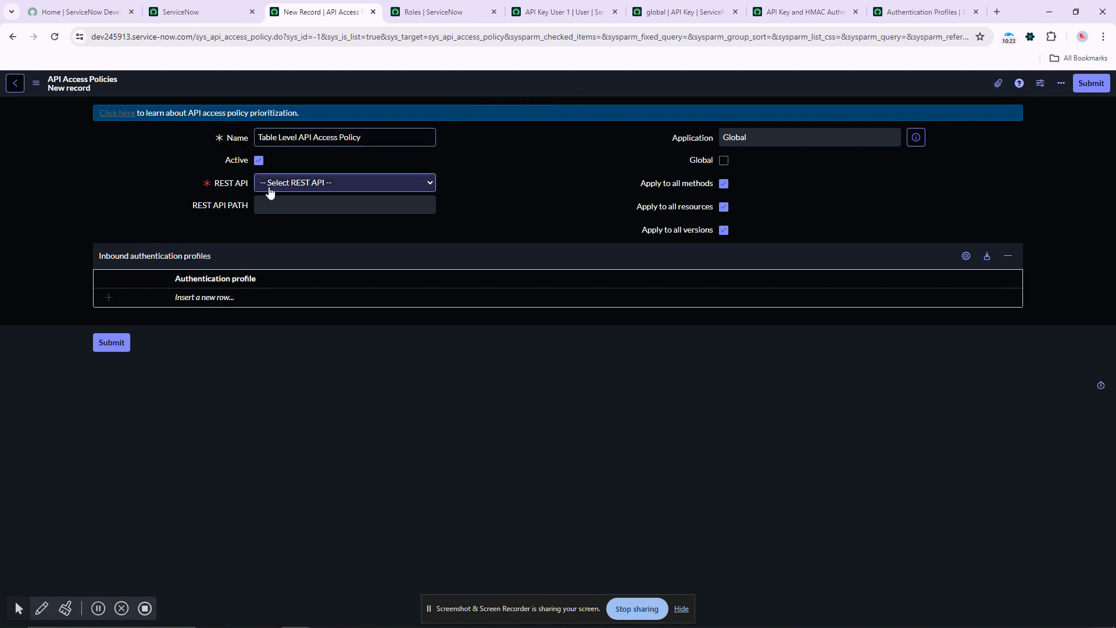
Choose Table API as the policy's REST API.
click(328, 185)
key(t)
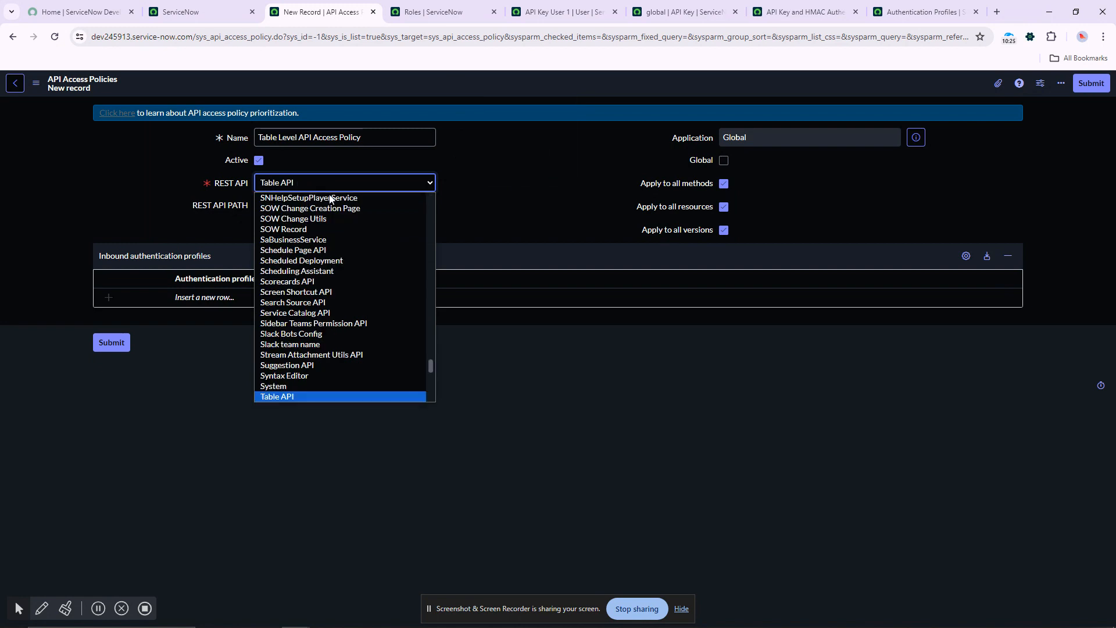
click(283, 396)
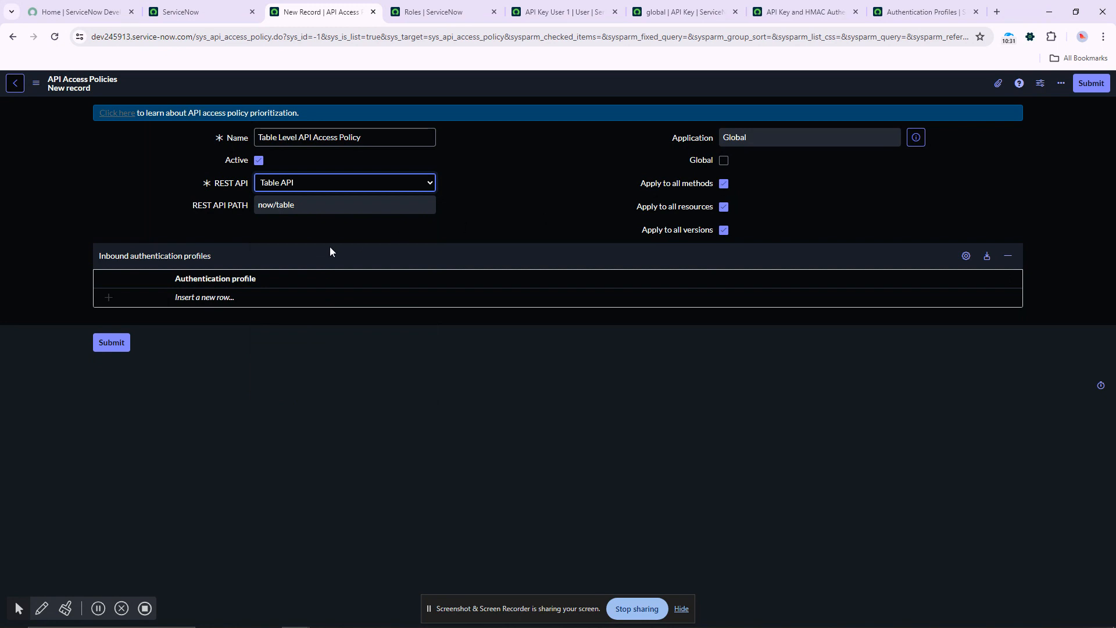
Stop applying the policy to all methods, resources and versions, keeping GET as the HTTP method.
click(723, 184)
click(724, 208)
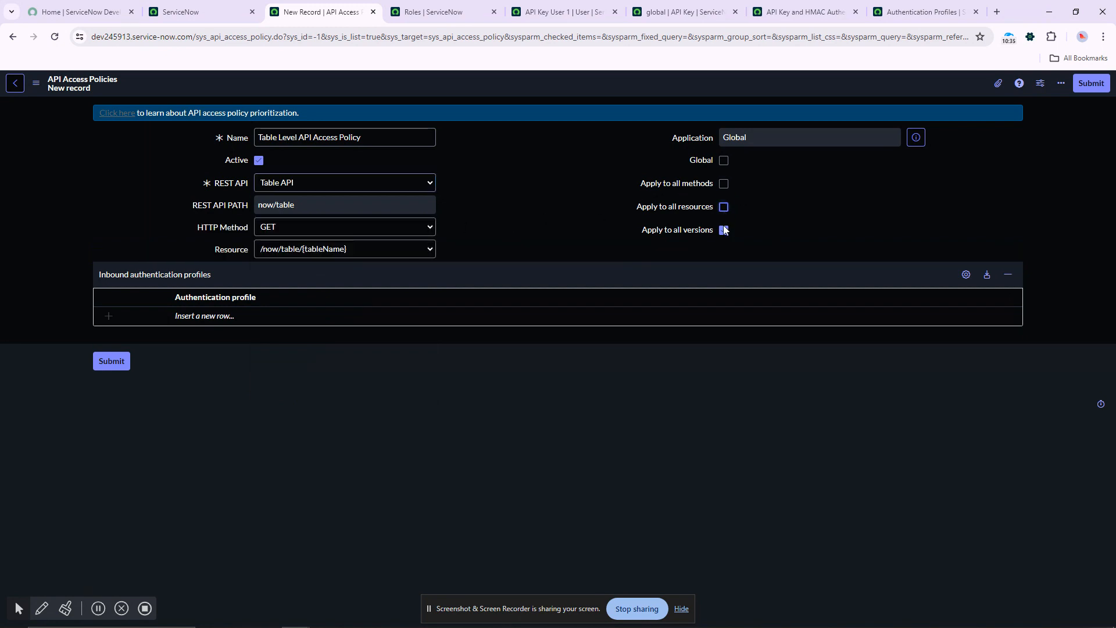
click(724, 230)
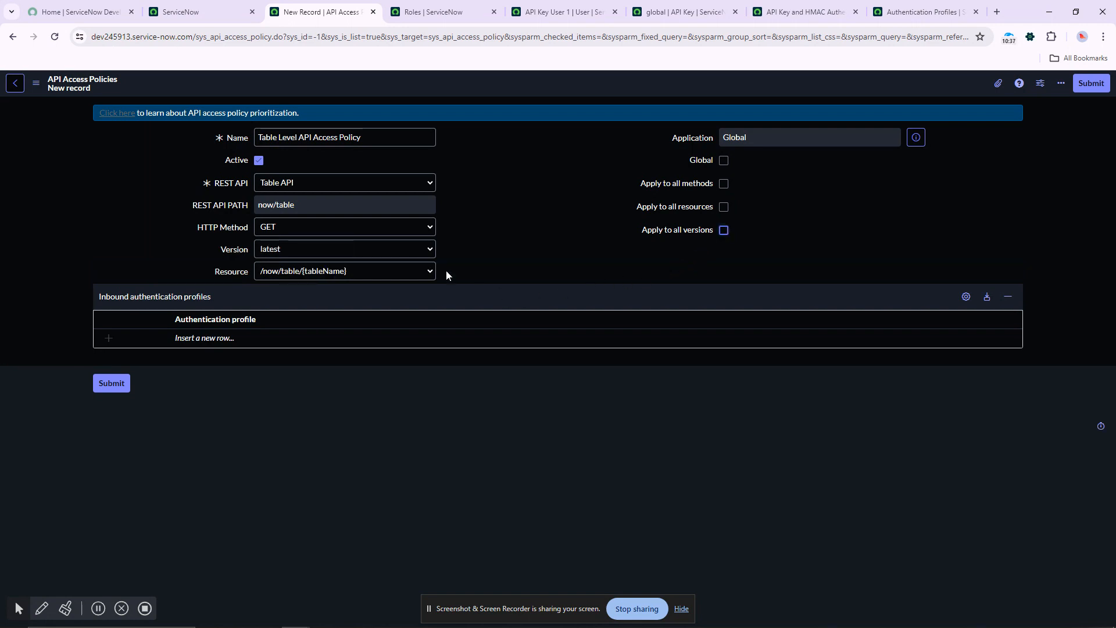
click(287, 232)
click(286, 232)
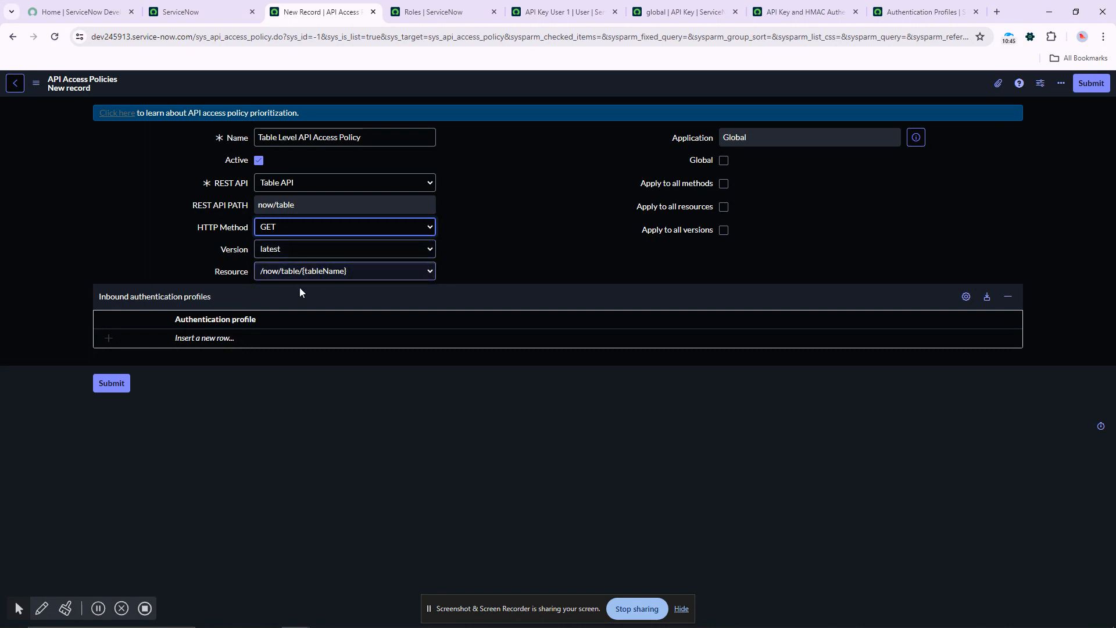
mouse_move(500, 627)
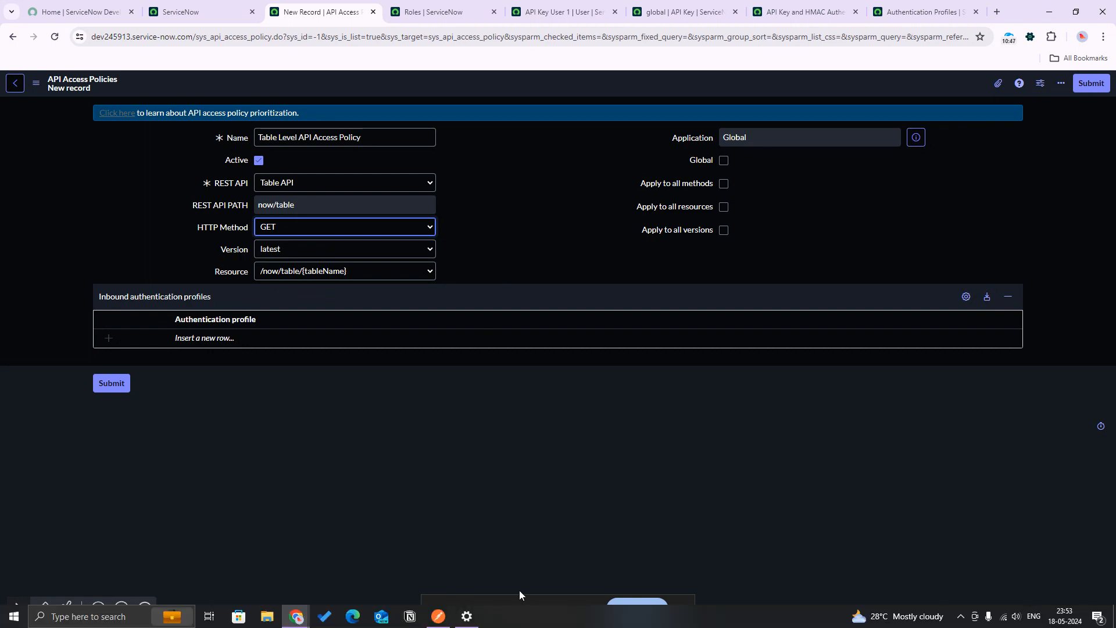
Add "Auth Profile for API Key", copied from the Authentication Profiles list, to the policy's inbound authentication profiles and try to save the policy.
click(206, 338)
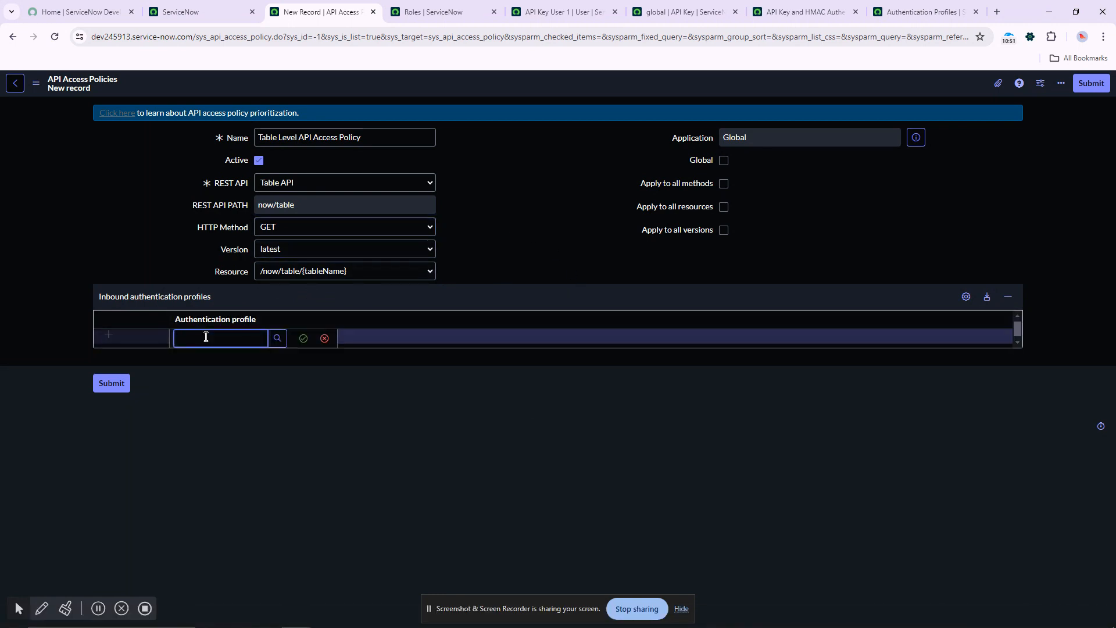
click(892, 12)
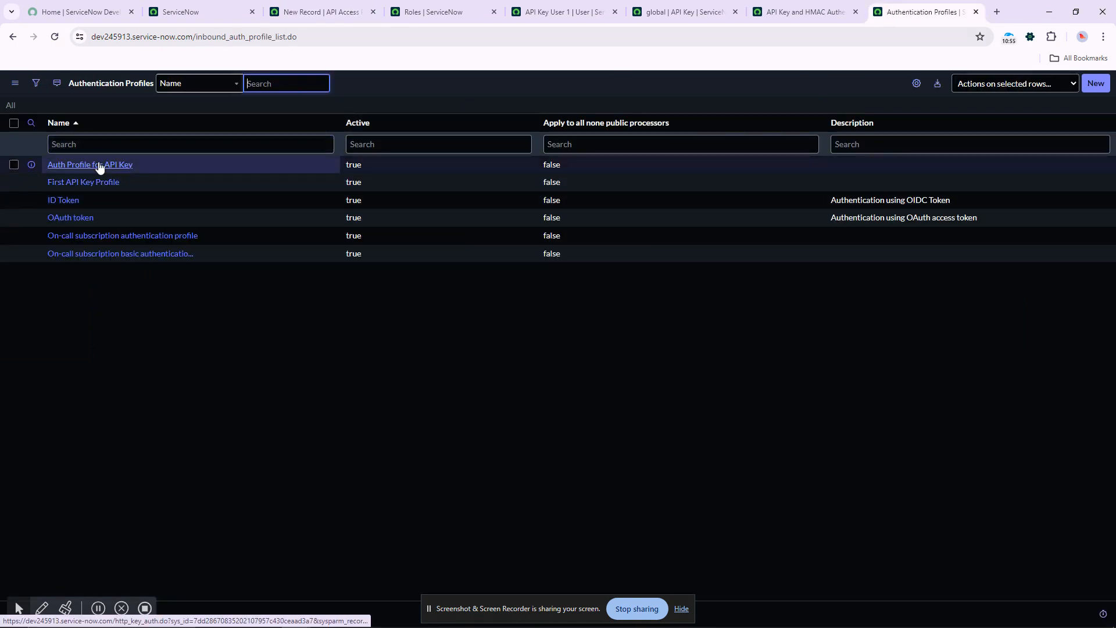
drag(149, 163, 48, 165)
key(ctrl+c)
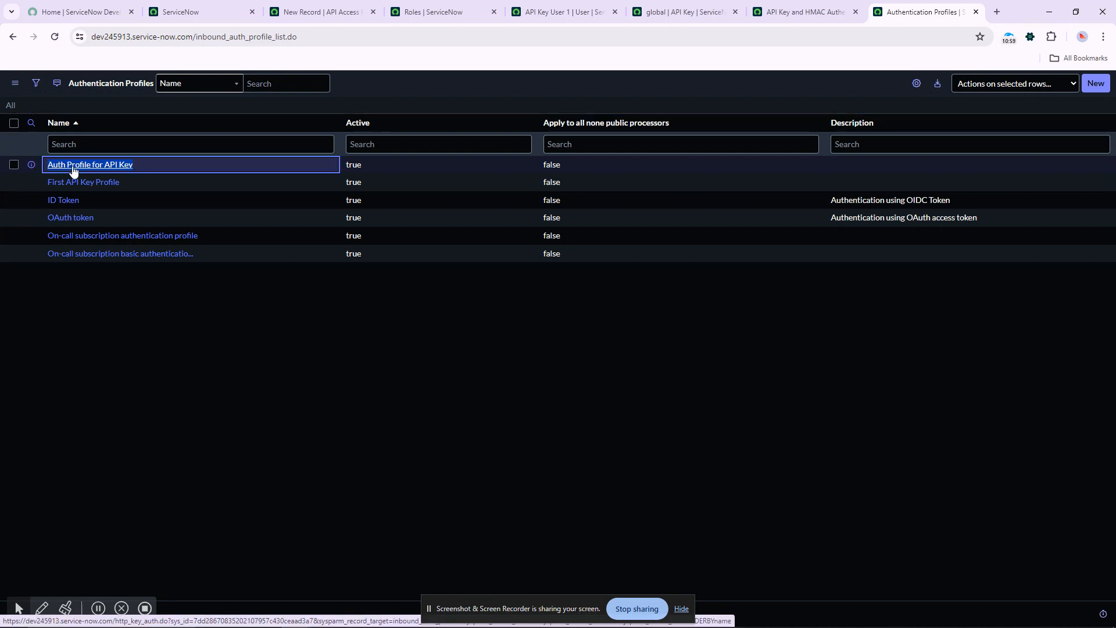
click(308, 12)
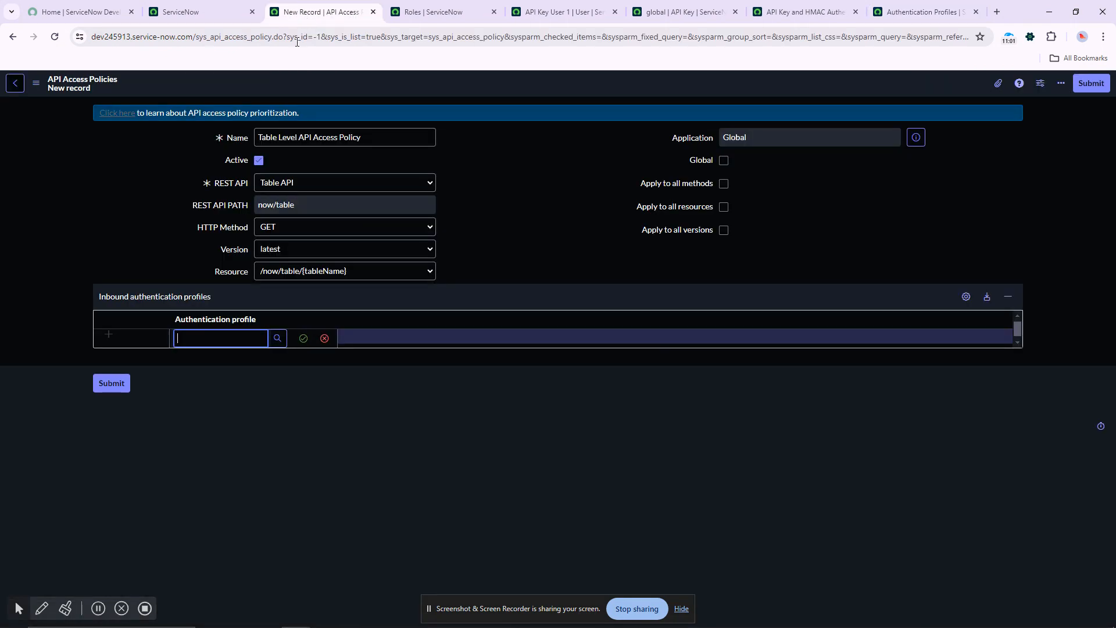
key(ctrl+v)
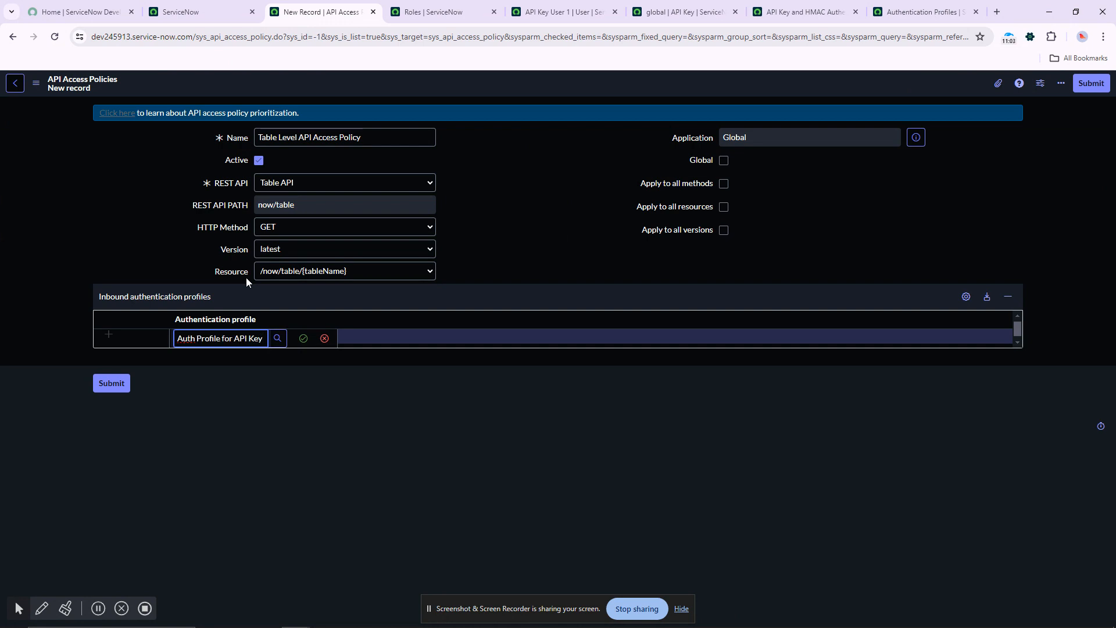
key(BackSpace)
key(BackSpace)
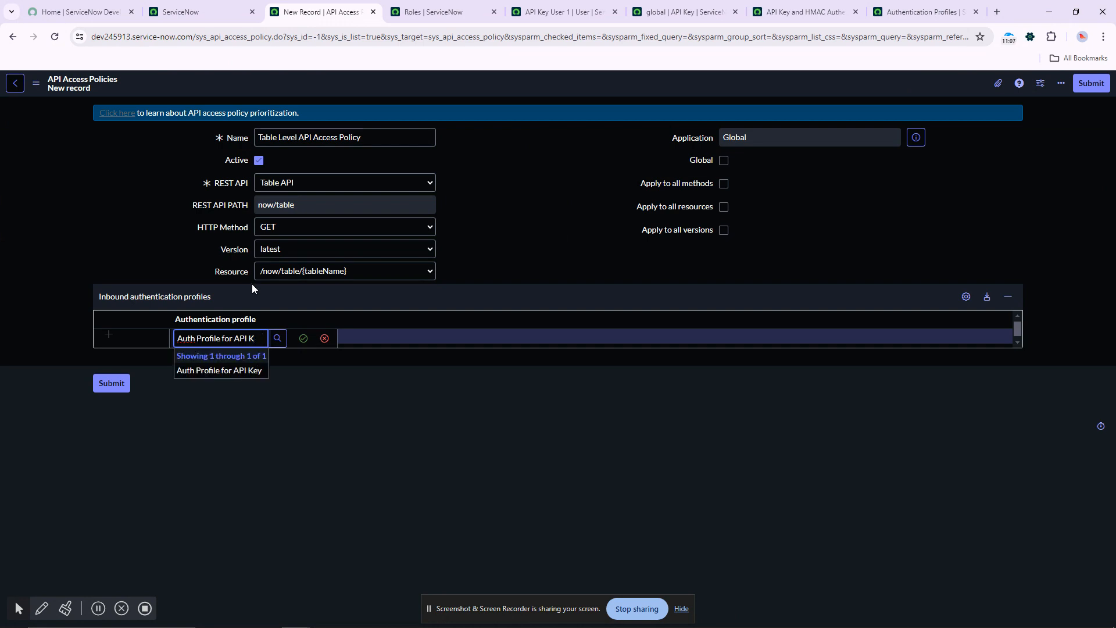
click(248, 371)
click(300, 339)
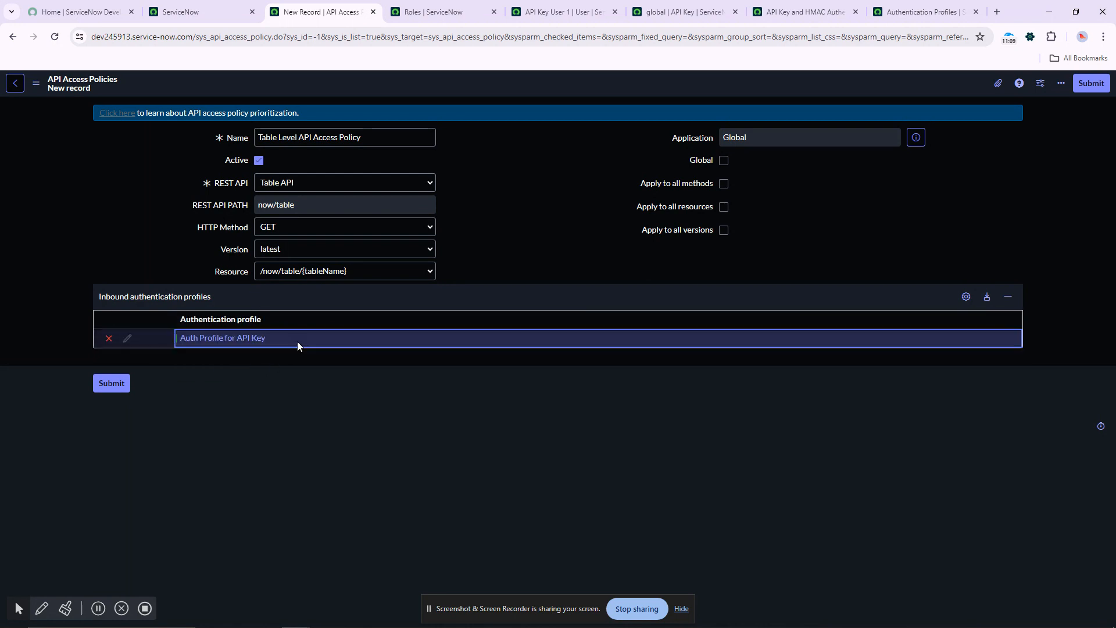
right_click(520, 77)
click(532, 81)
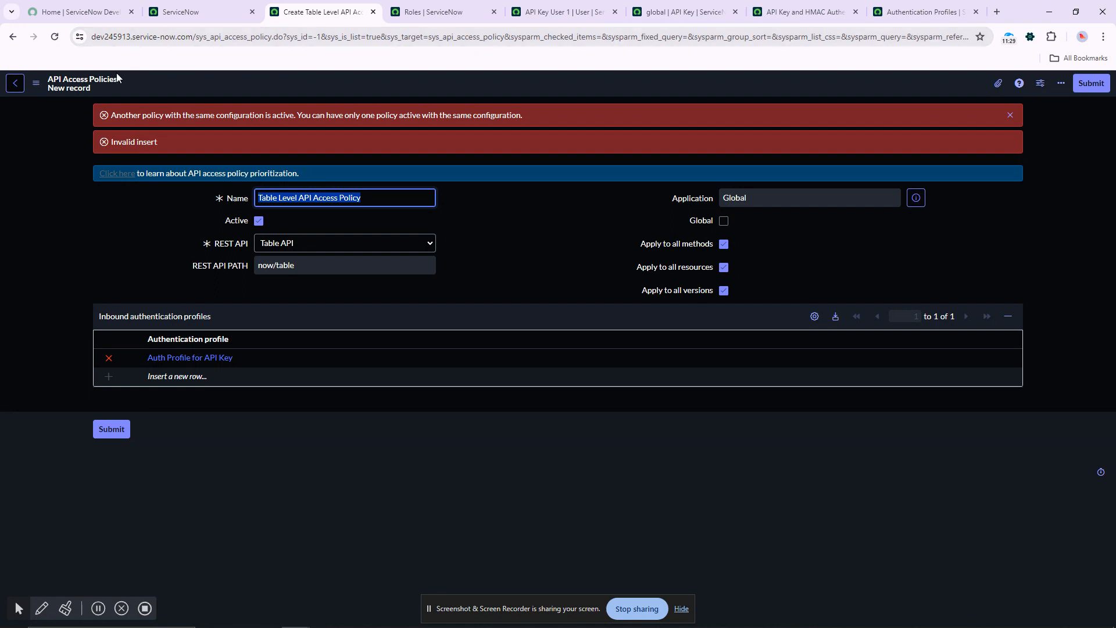
Search the application navigator for "access pol" and open the REST API Access Policies list separately.
click(195, 14)
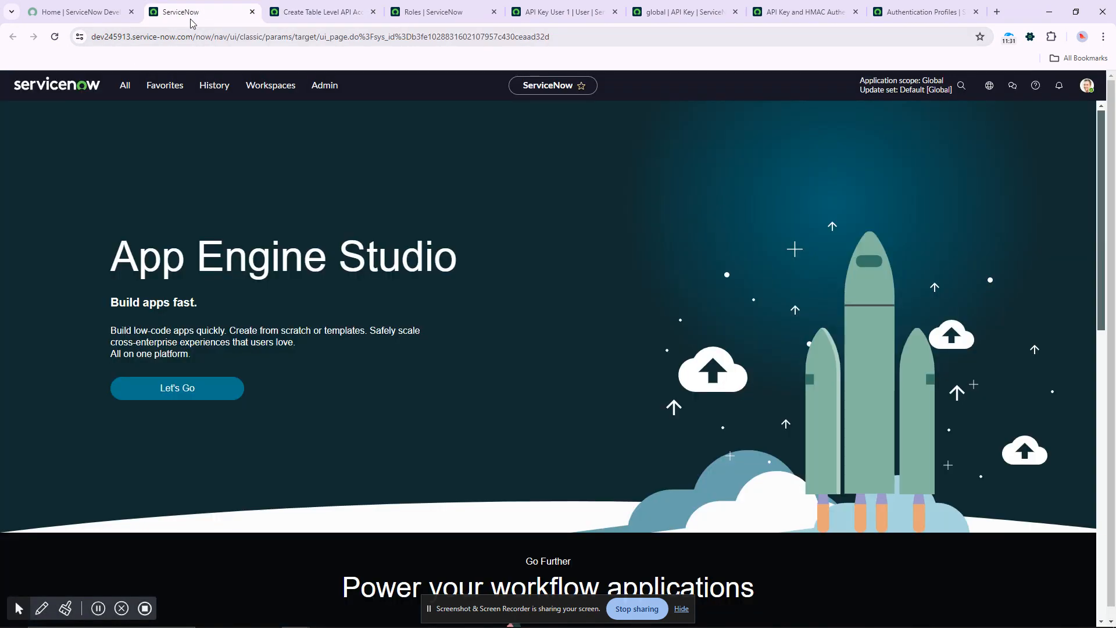
click(131, 85)
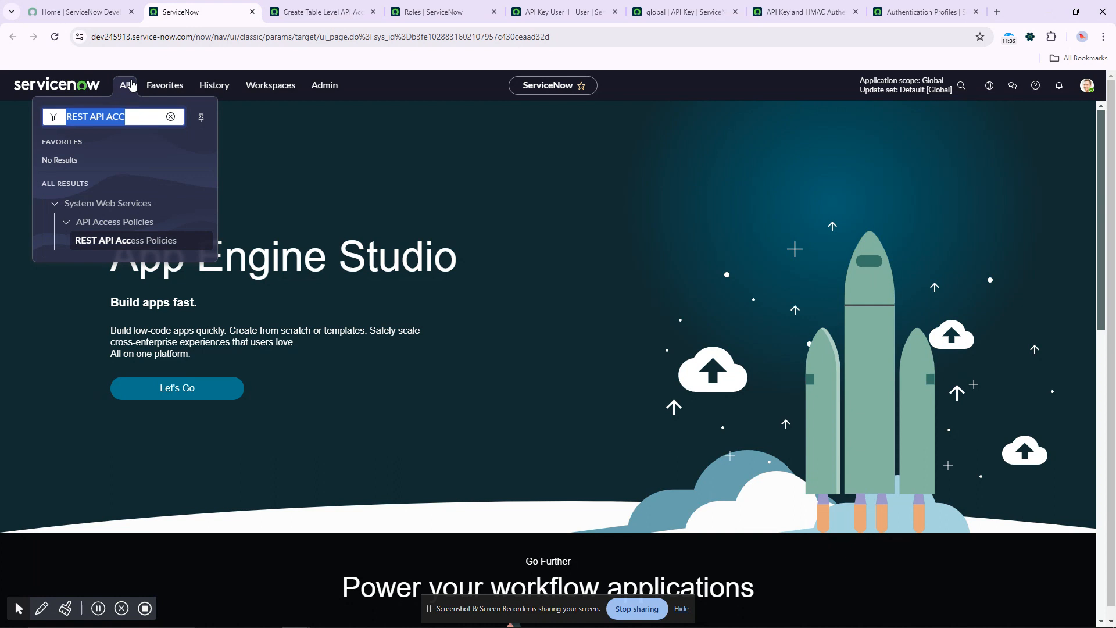
key(BackSpace)
text(acce)
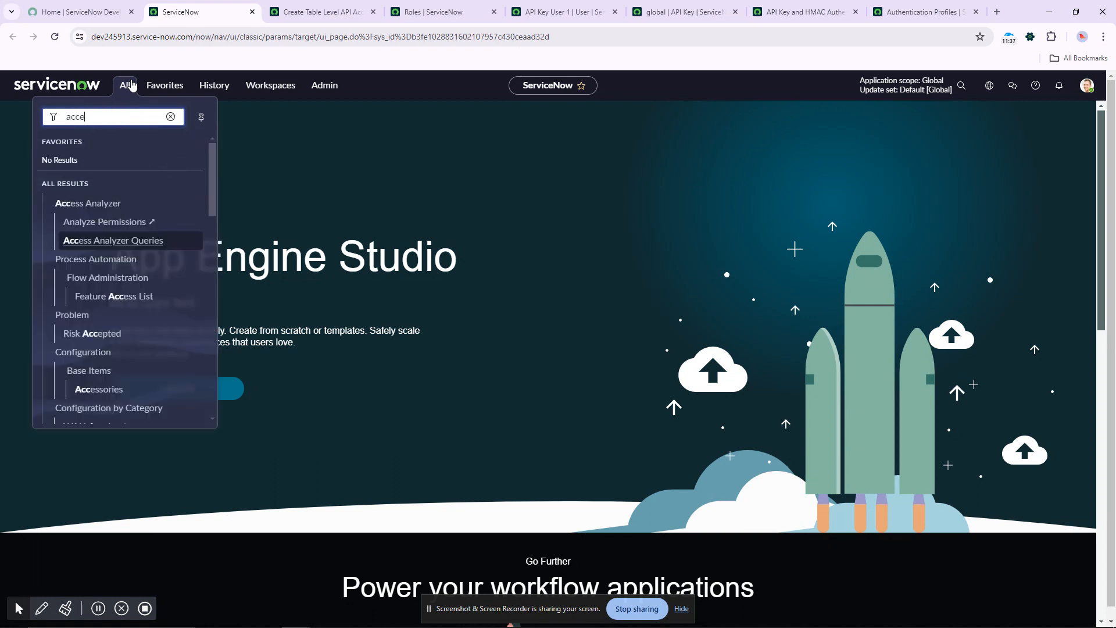
text(ss pol)
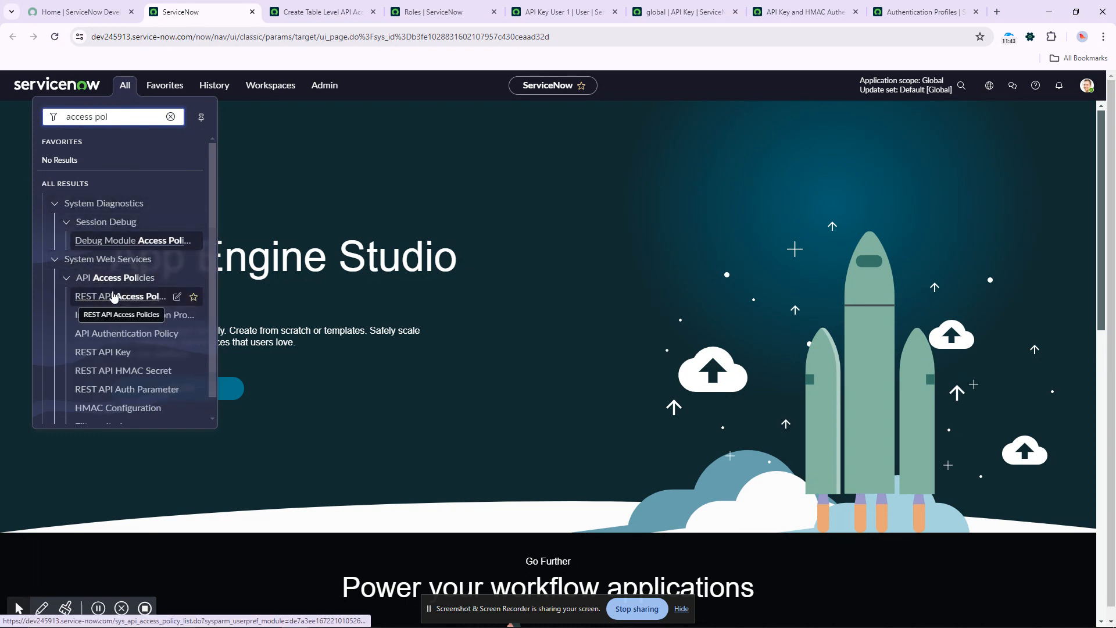
middle_click(116, 297)
click(279, 16)
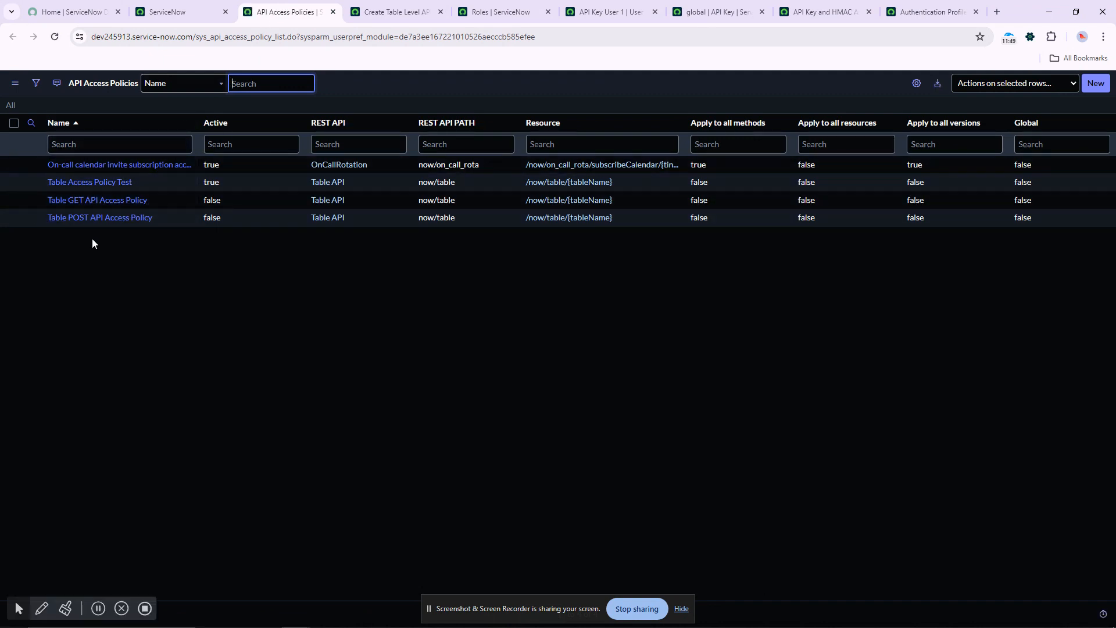
Set Active to false for the Table Access Policy Test policy directly in the list.
double_click(239, 182)
click(230, 187)
click(225, 212)
click(255, 187)
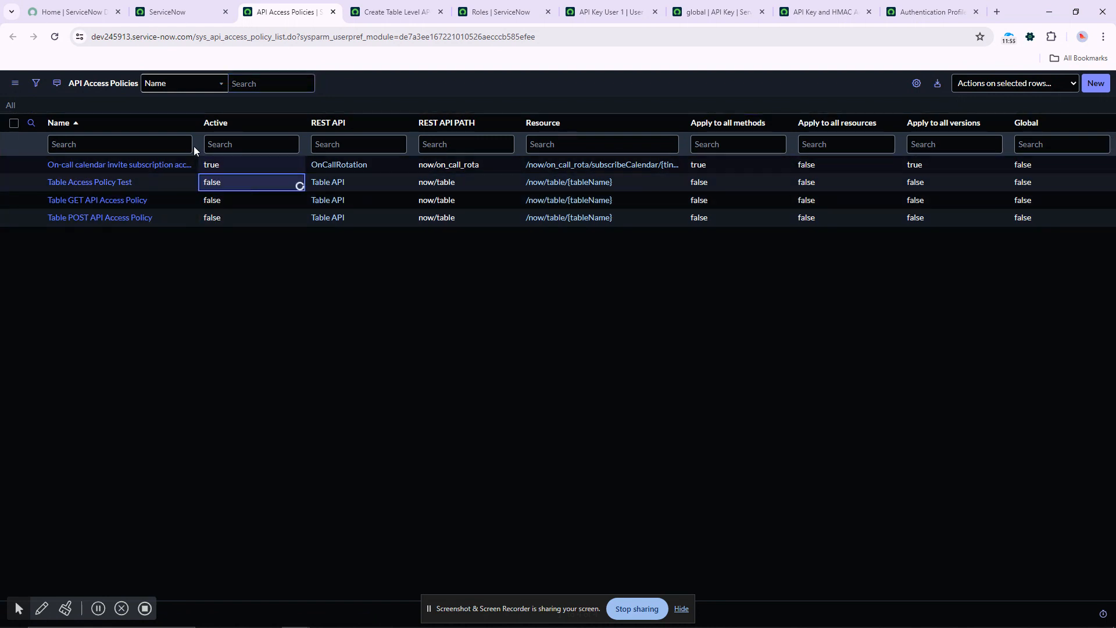
Return to the unsaved Table Level API Access Policy form and submit the policy.
click(378, 16)
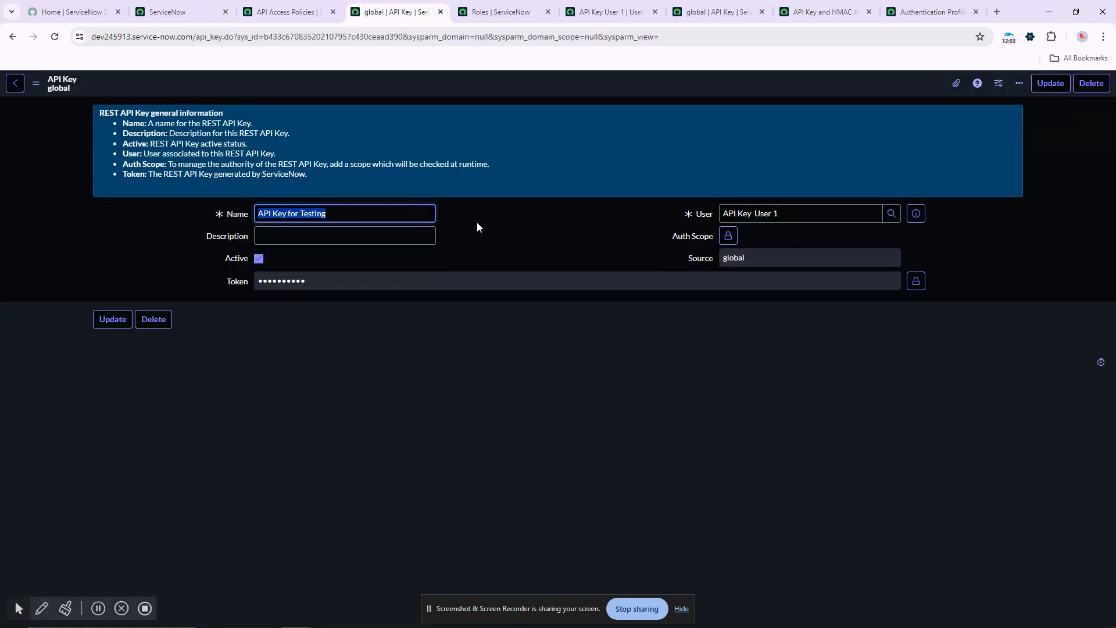
click(504, 236)
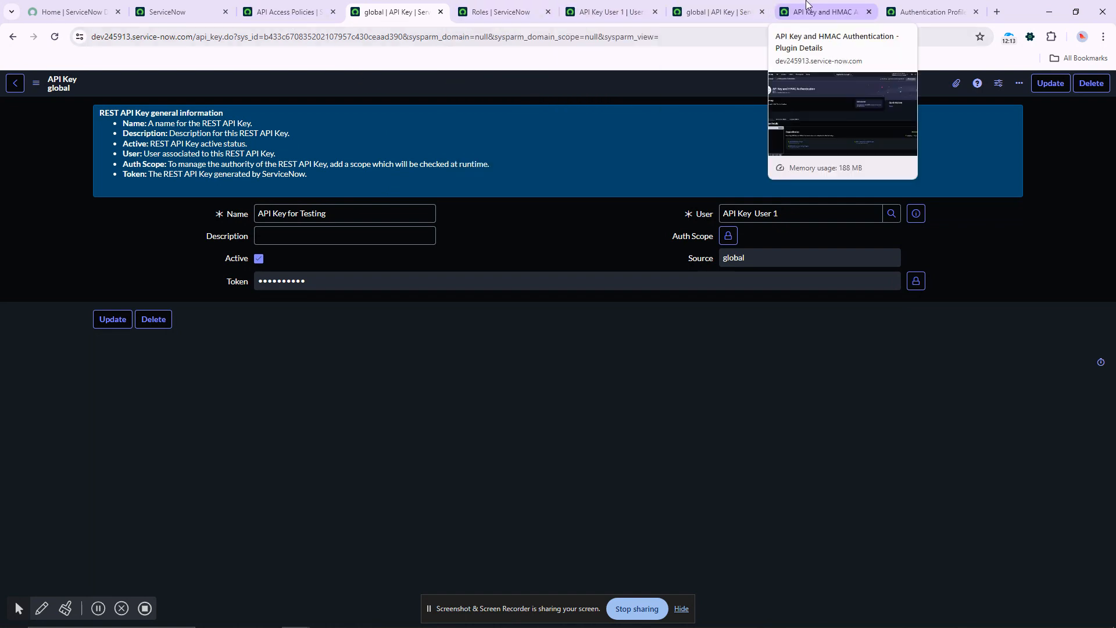
Reload the Authentication Profiles list and open the Auth Profile for API Key record for review.
click(920, 13)
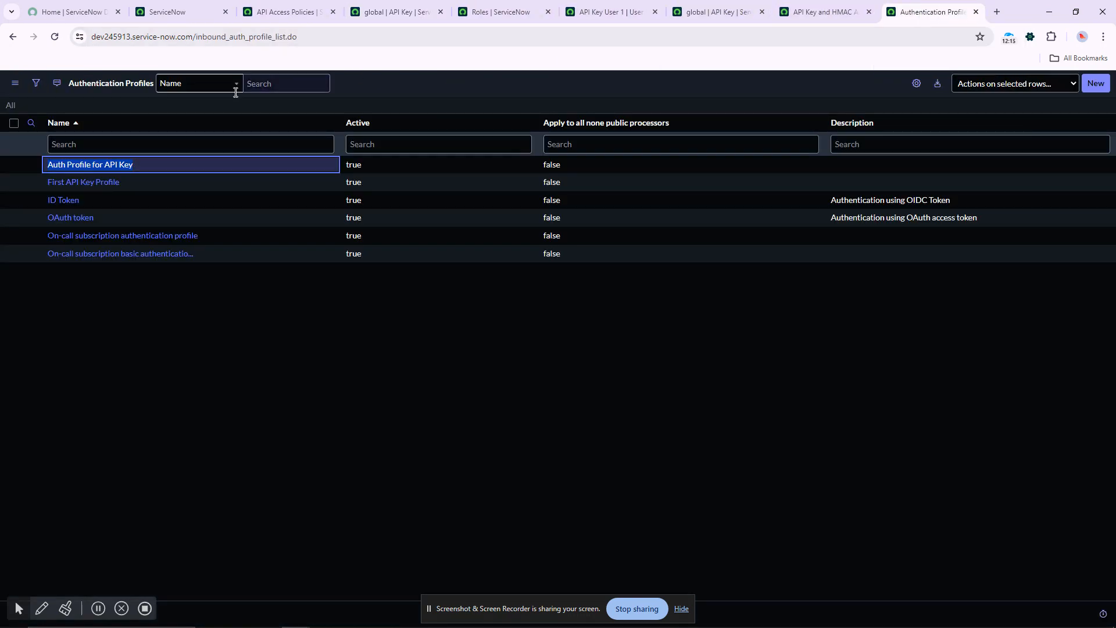
click(54, 36)
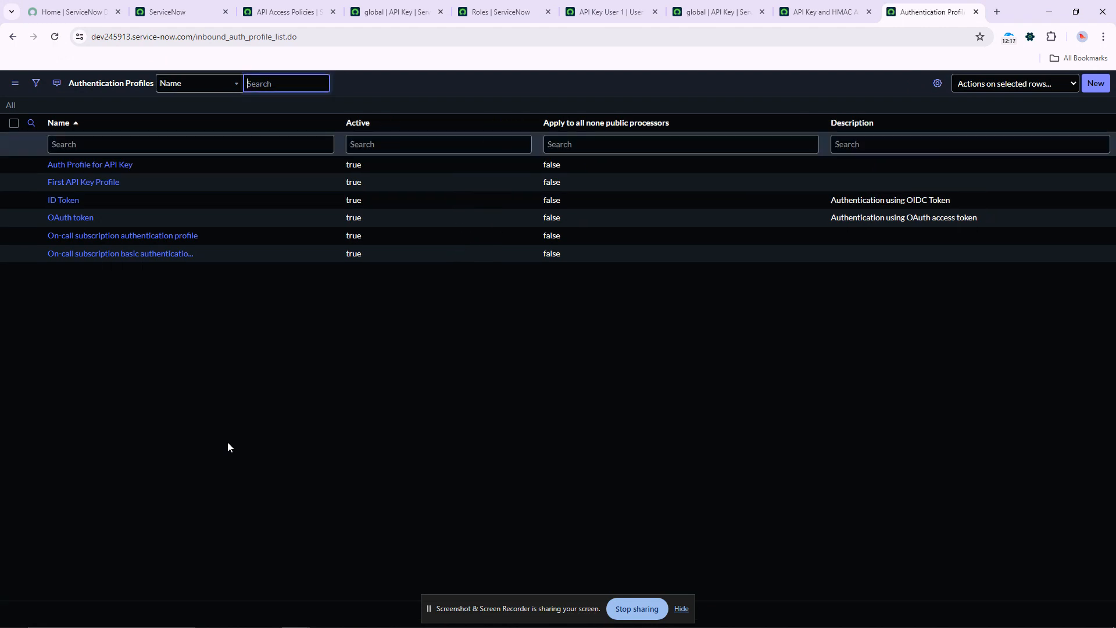
click(86, 165)
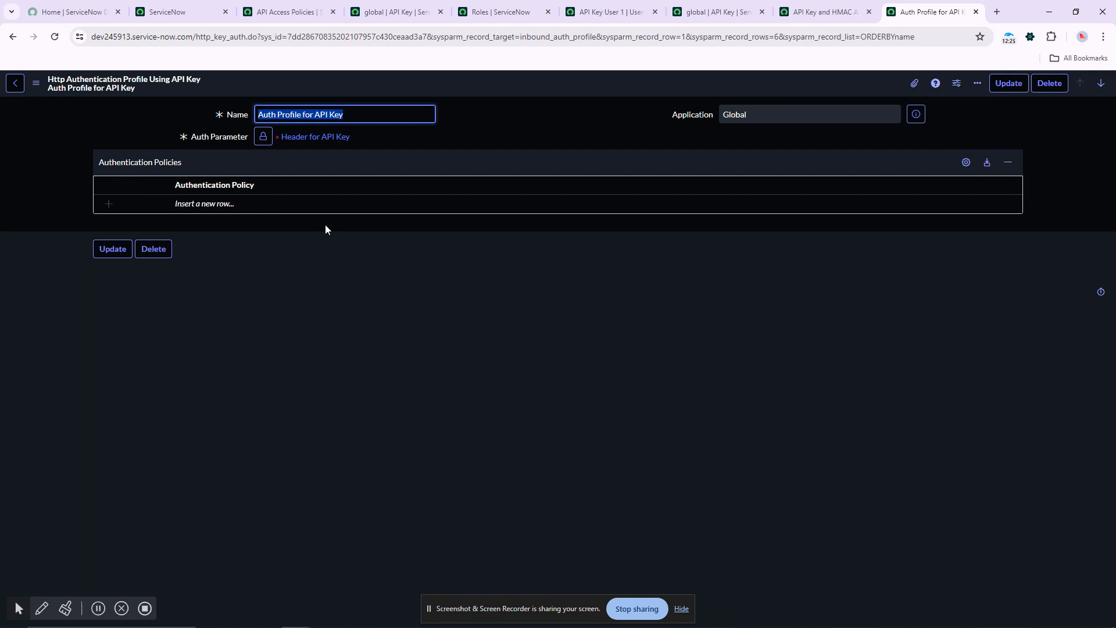
Open the REST API Access Policies list separately from the application navigator and open the Table Level API Access Policy record.
click(187, 10)
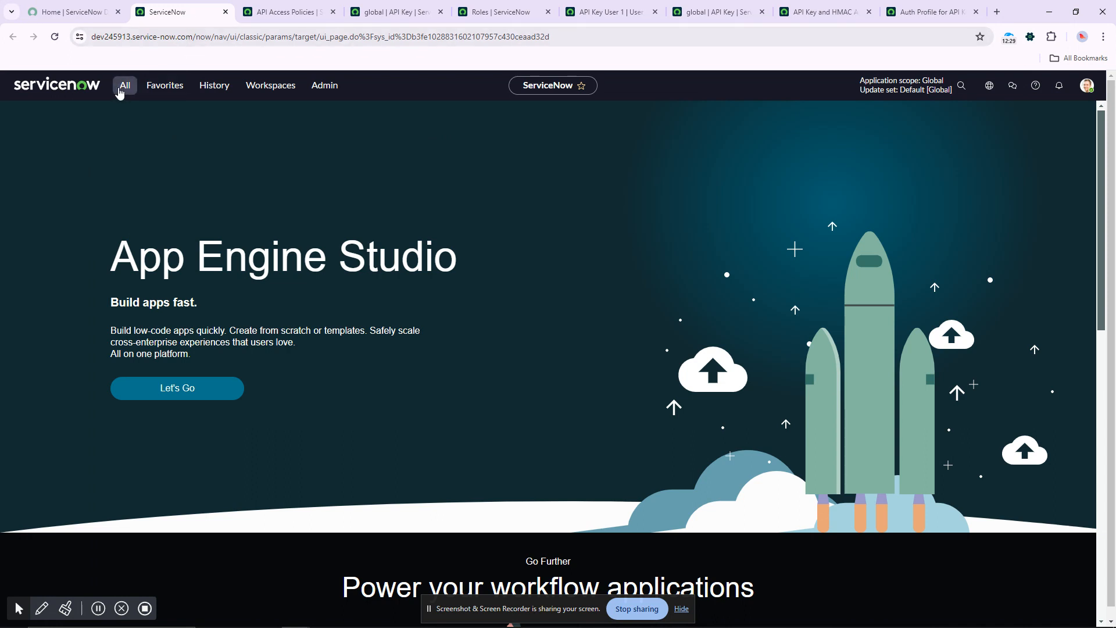
click(119, 92)
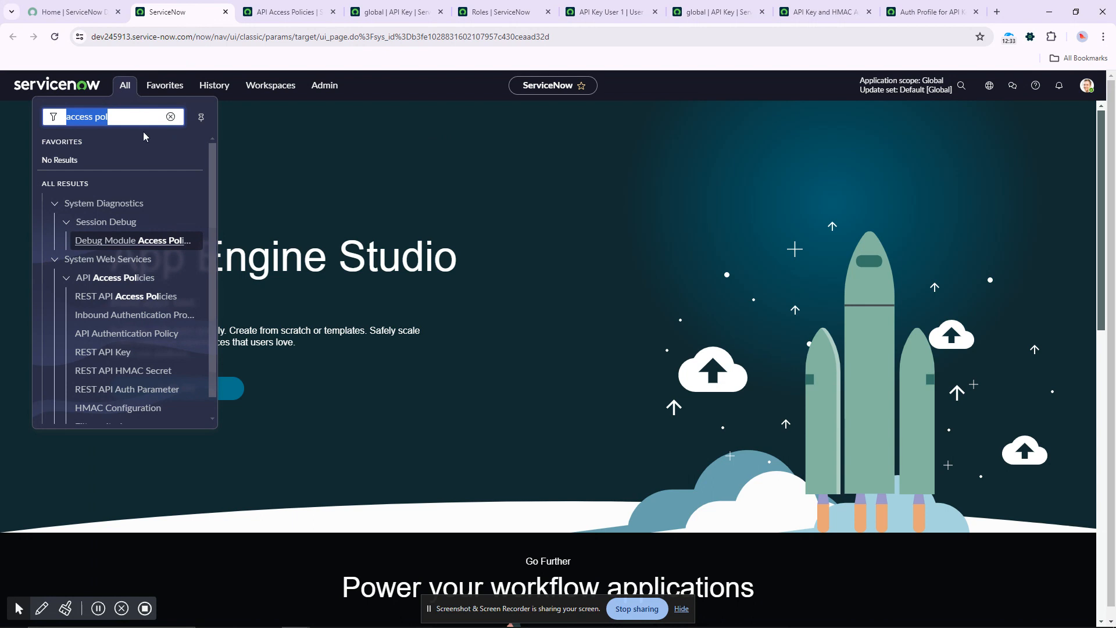
middle_click(133, 302)
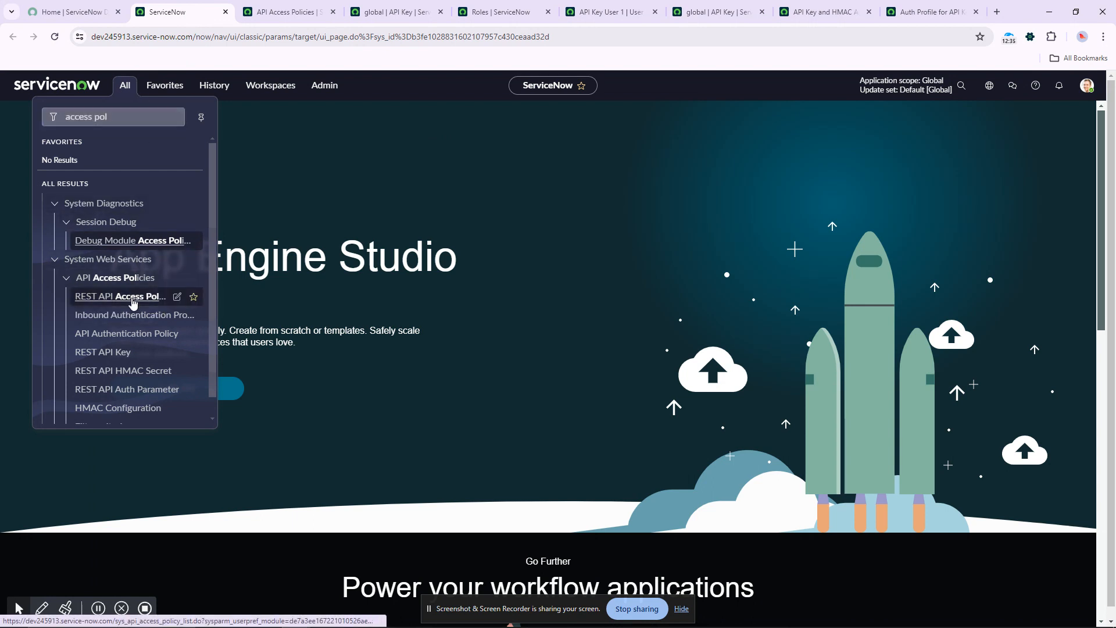
click(254, 7)
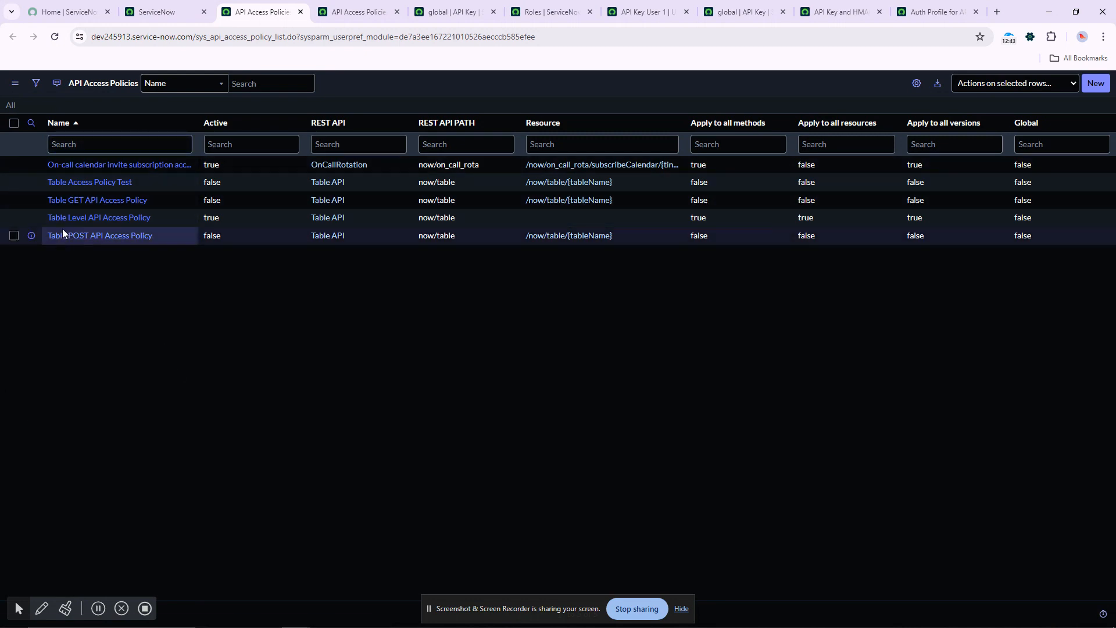
click(96, 216)
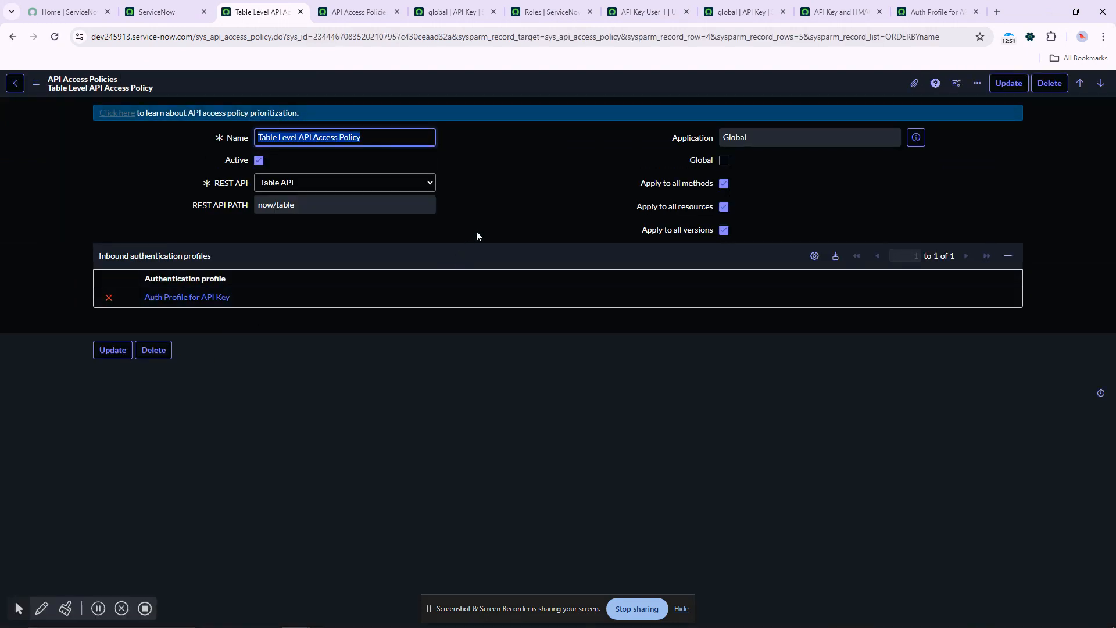
Stop applying the Table Level API Access Policy to all methods, resources and versions, and save it with GET as the HTTP method.
click(723, 183)
click(724, 207)
click(727, 230)
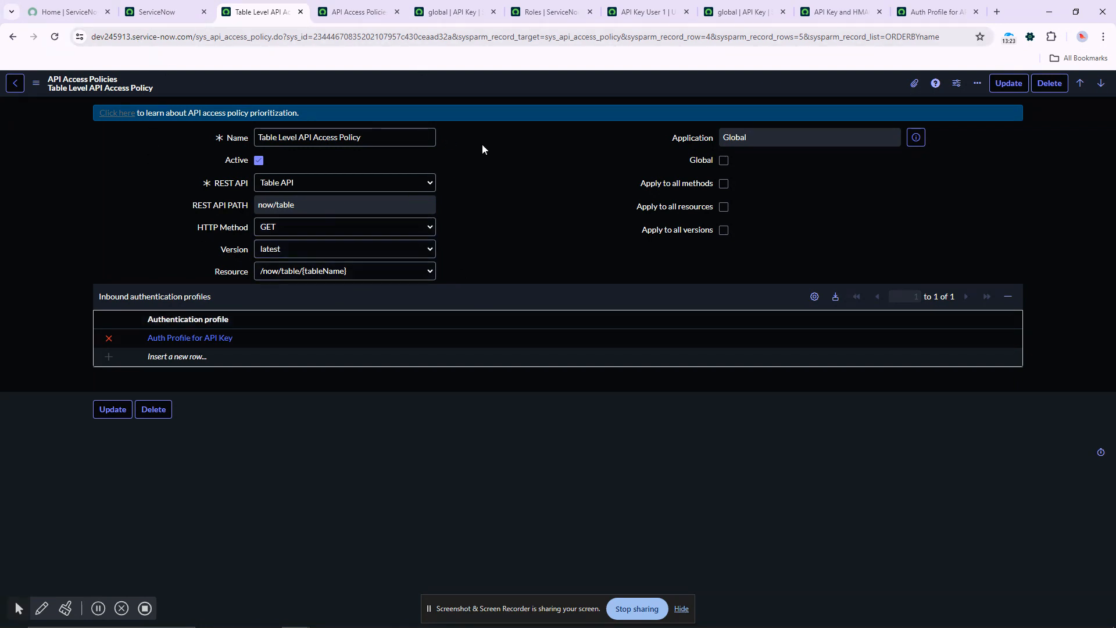
right_click(437, 74)
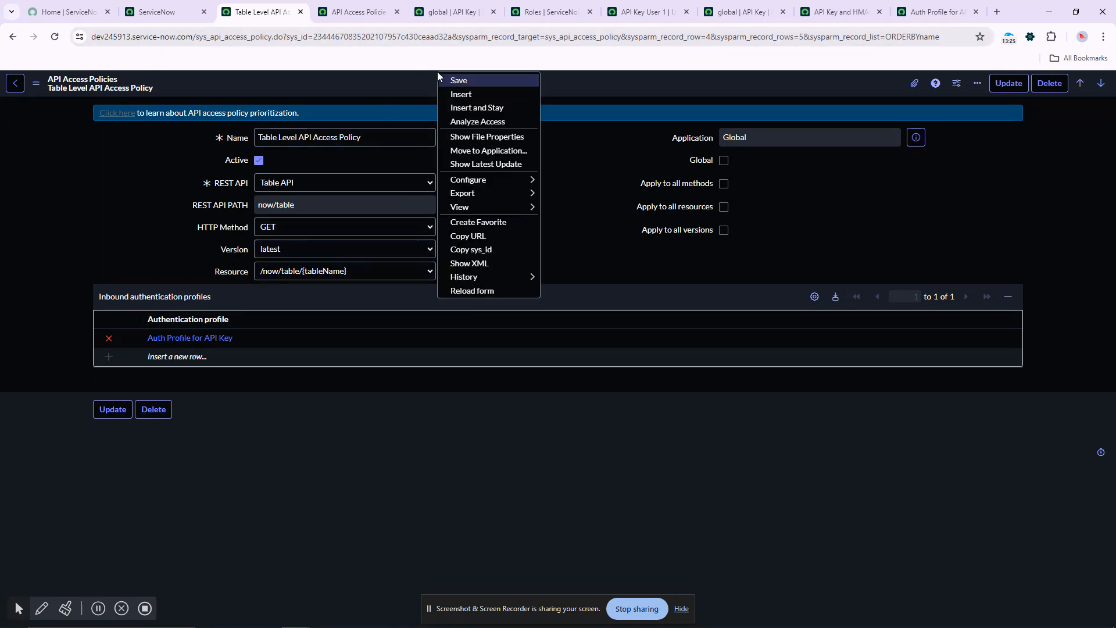
click(454, 150)
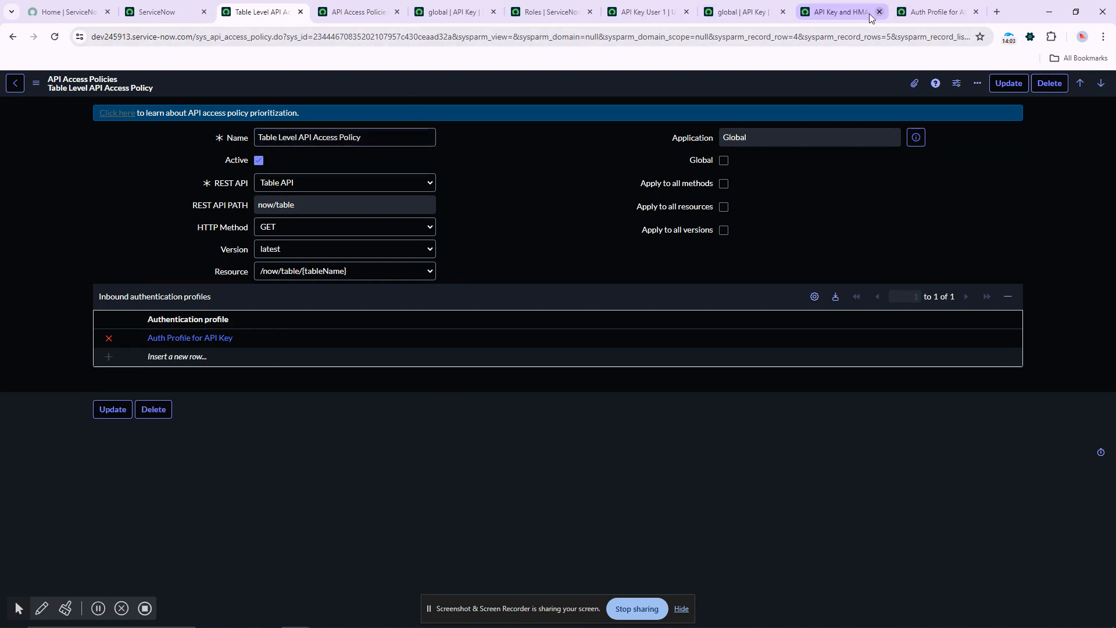
Review the API key authentication profile and close all browser pages except the developer home, ServiceNow home and Table Level API Access Policy.
click(922, 14)
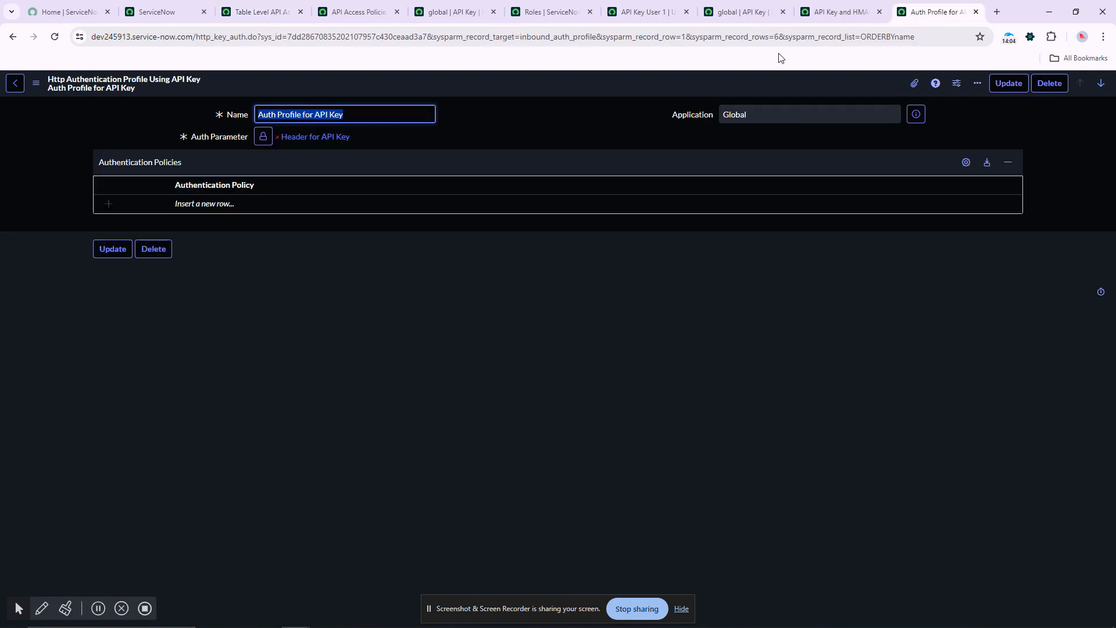
click(512, 119)
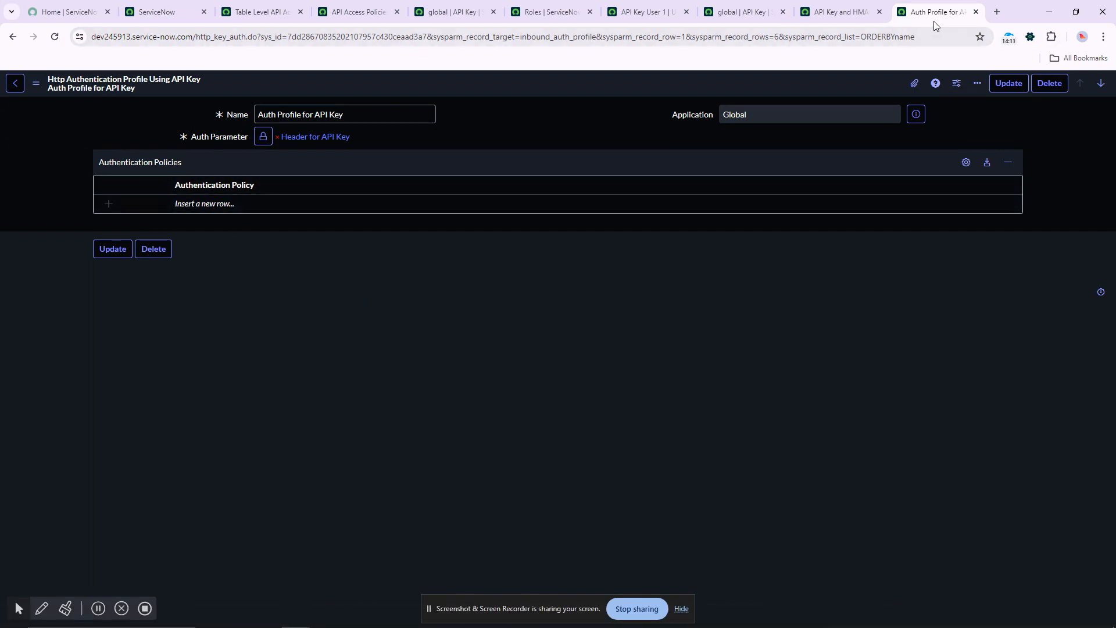
click(975, 12)
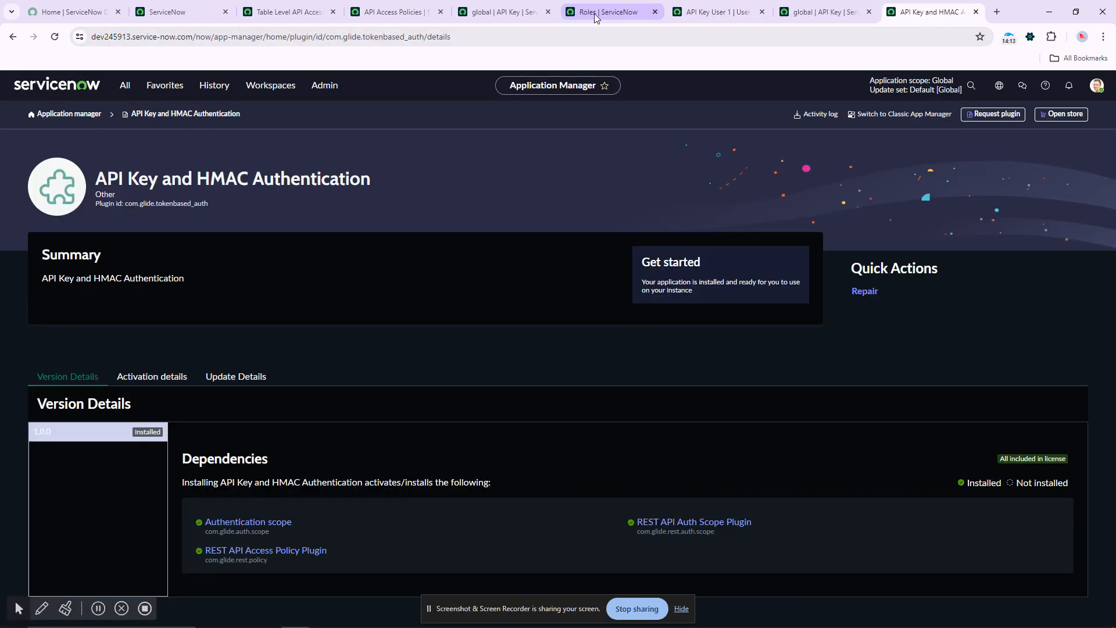
click(619, 12)
click(655, 12)
click(655, 12)
click(655, 12)
click(655, 11)
click(505, 13)
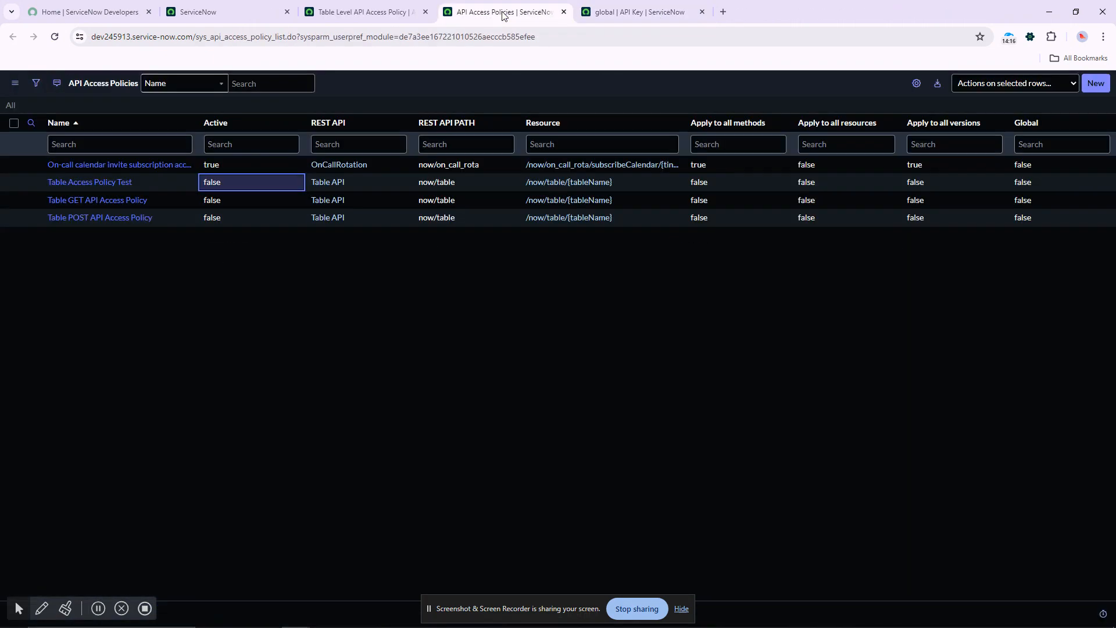
click(564, 11)
click(564, 12)
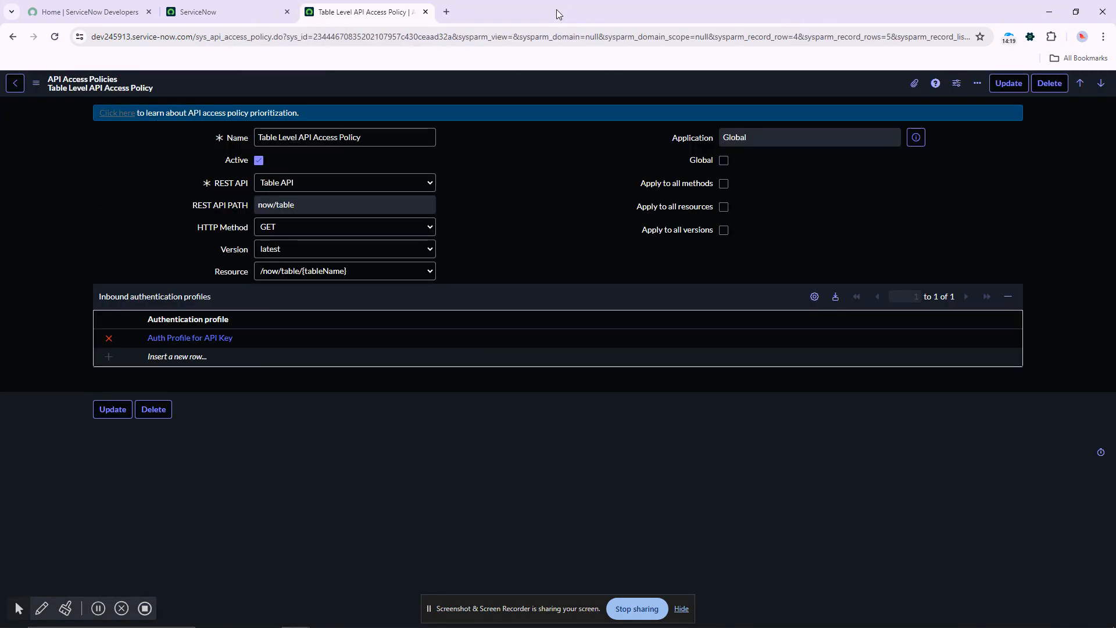
Switch to Postman and start a new untitled GET request with its URL ready for entry.
click(211, 13)
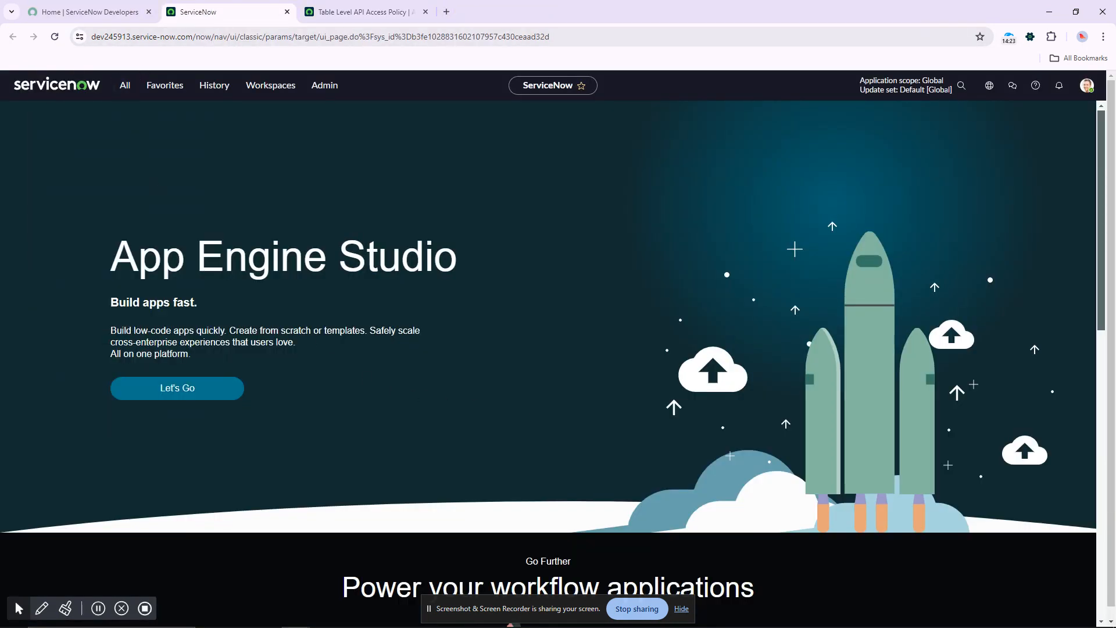
click(445, 621)
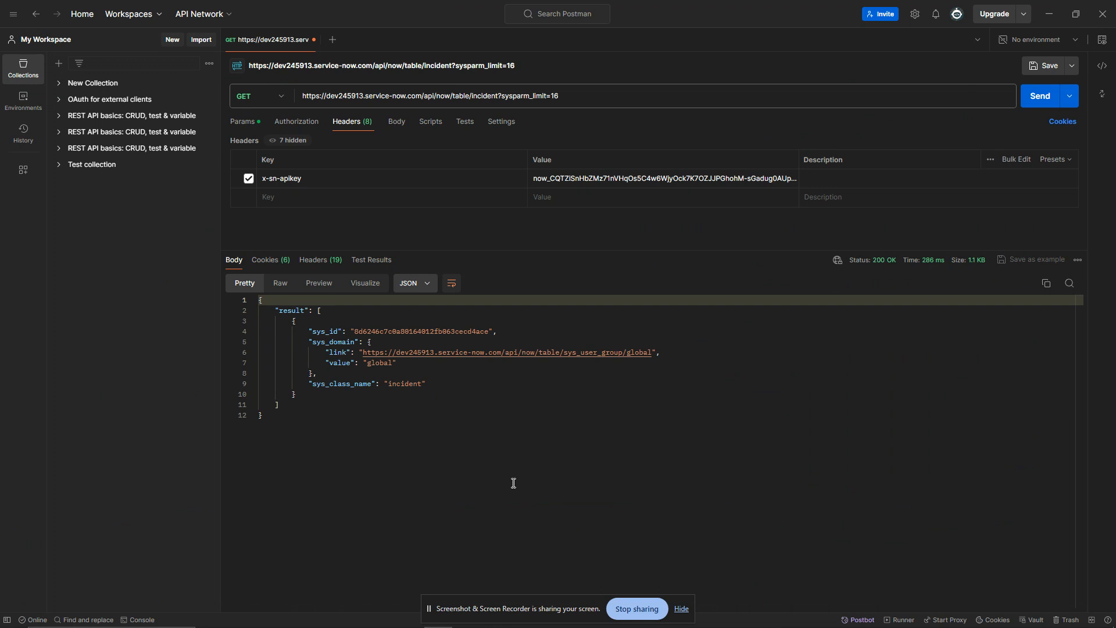
click(511, 484)
click(332, 40)
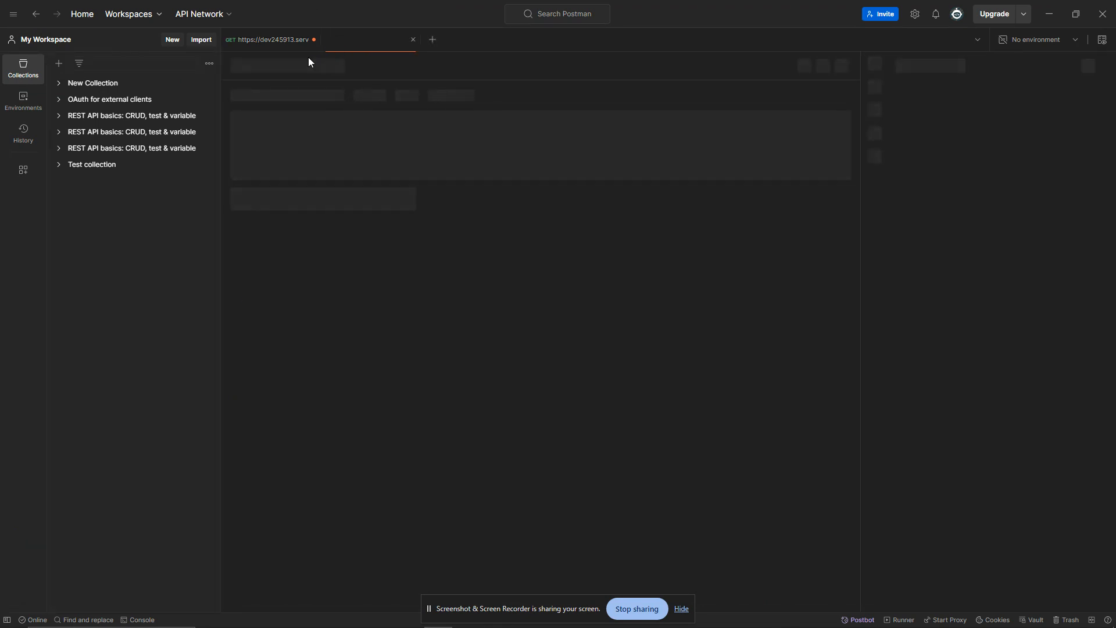
click(329, 96)
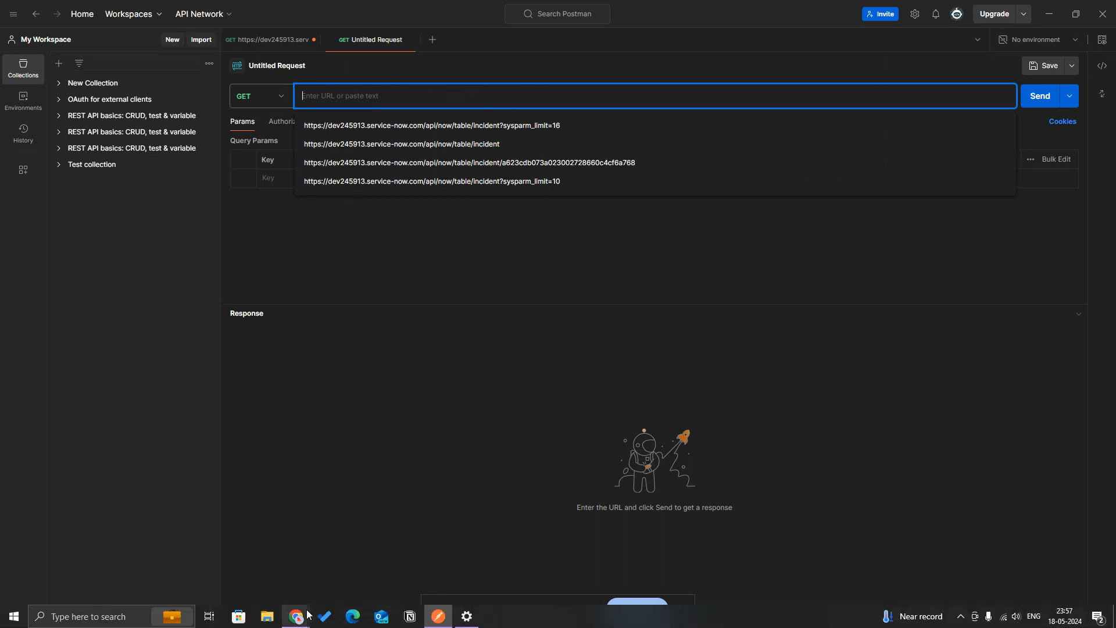
Switch back to ServiceNow, search the application navigator for "rest api expl" and open REST API Explorer separately.
mouse_move(303, 615)
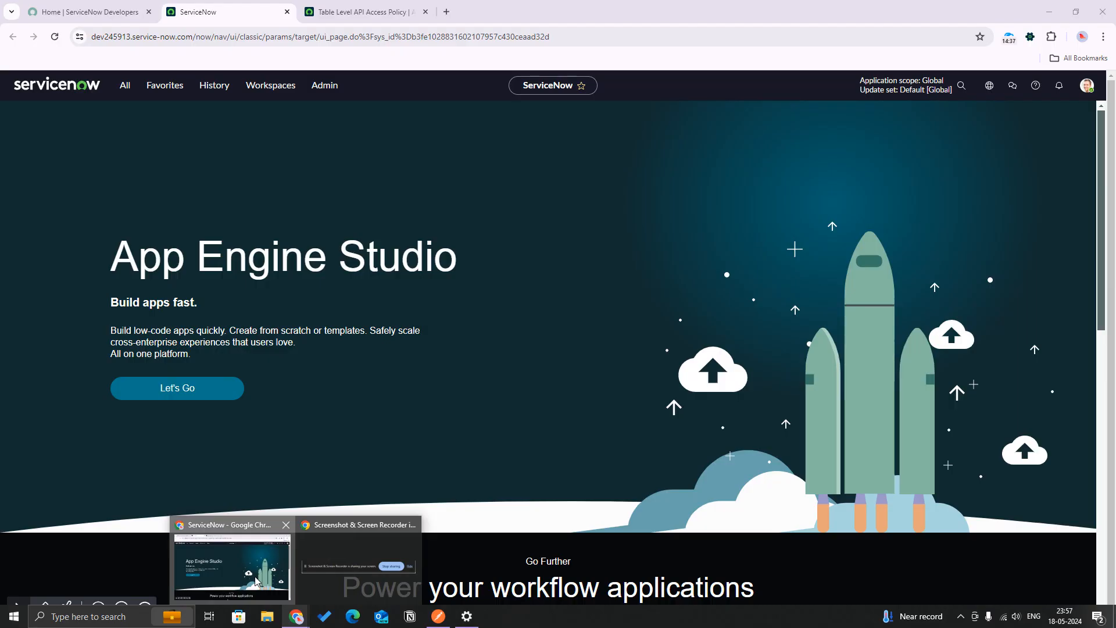
click(256, 576)
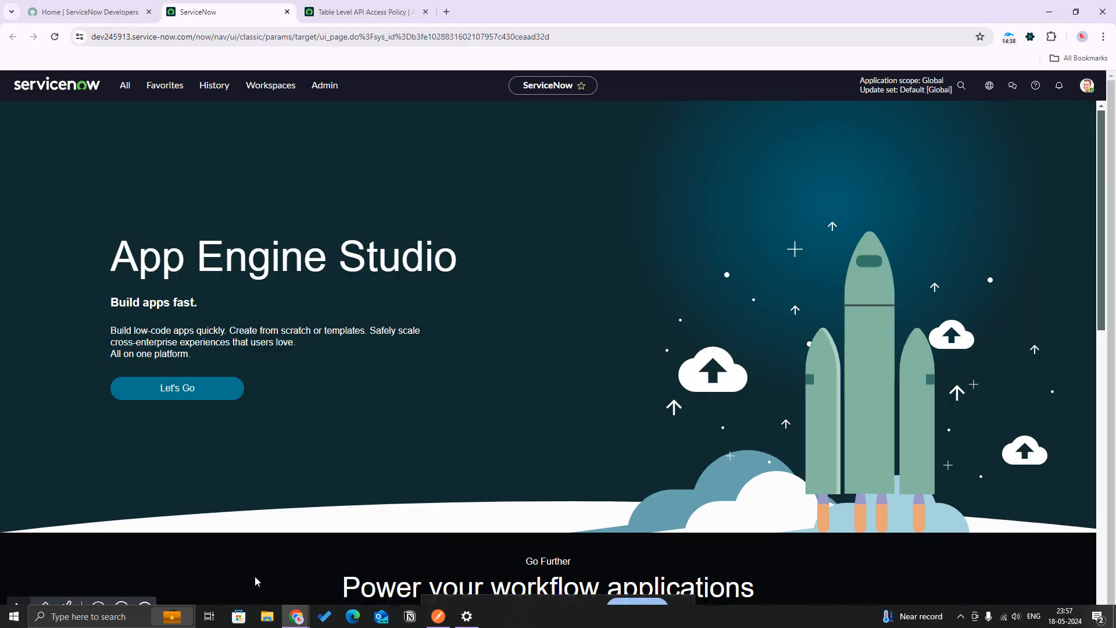
click(123, 88)
key(BackSpace)
text(rest api e)
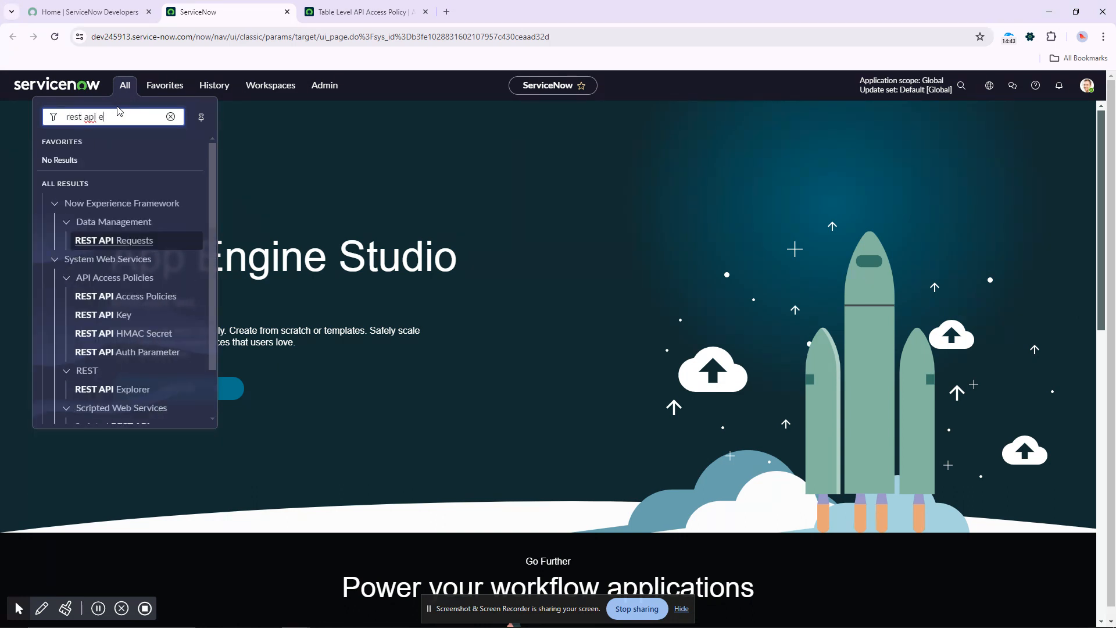
text(xpl)
middle_click(112, 240)
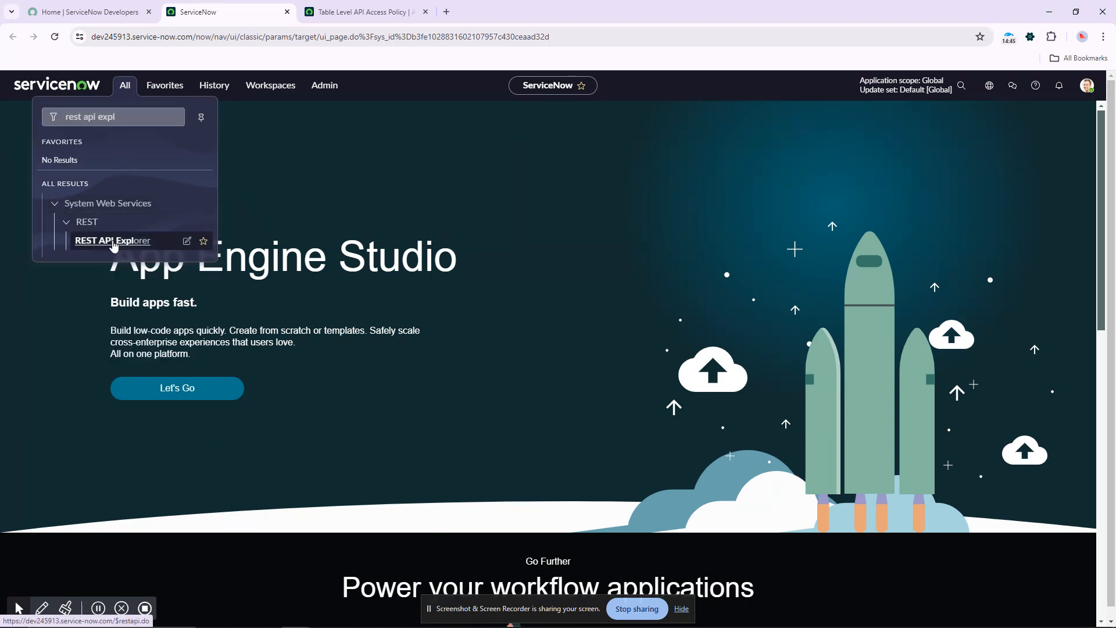
click(329, 14)
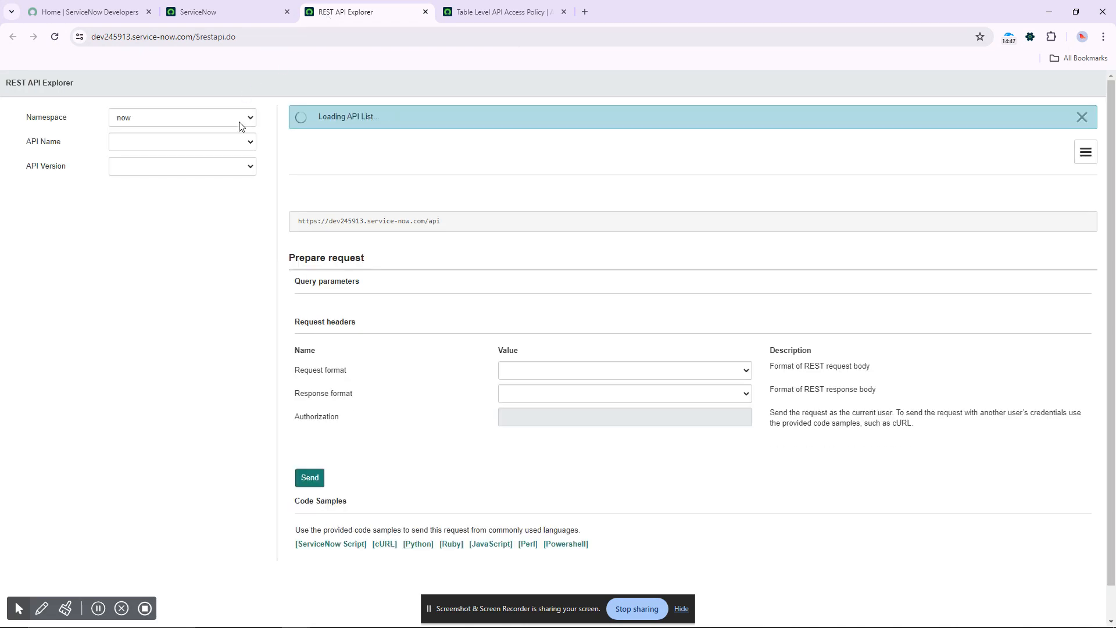
Select the Incident (incident) table for the Table API retrieve request and set sysparm_limit to 10.
click(601, 348)
text(incide)
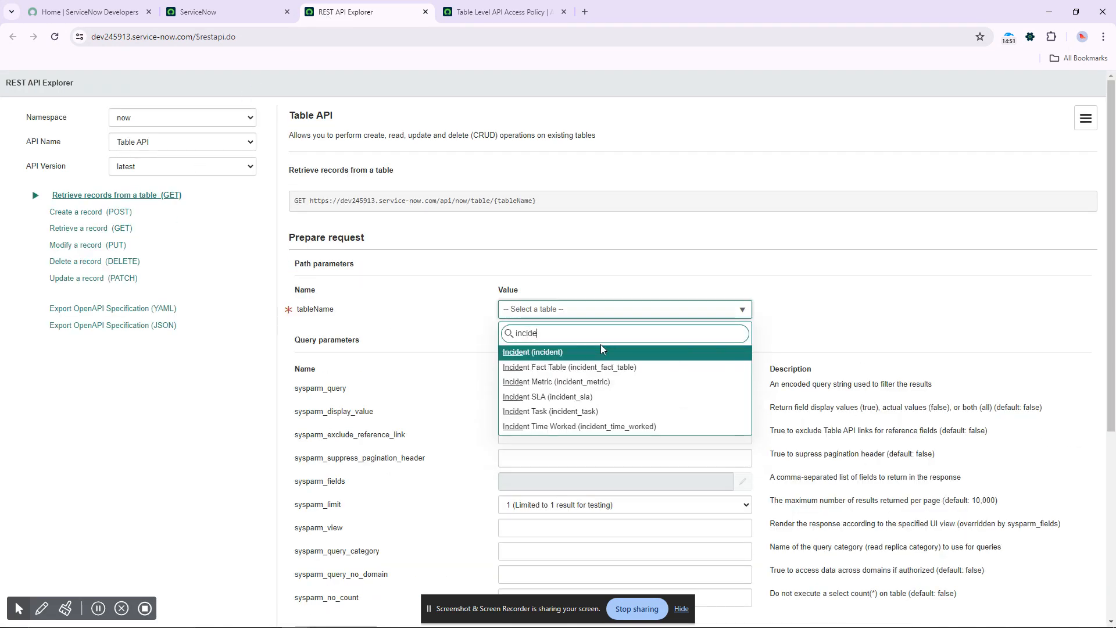
click(586, 357)
scroll(601, 357, down, 4)
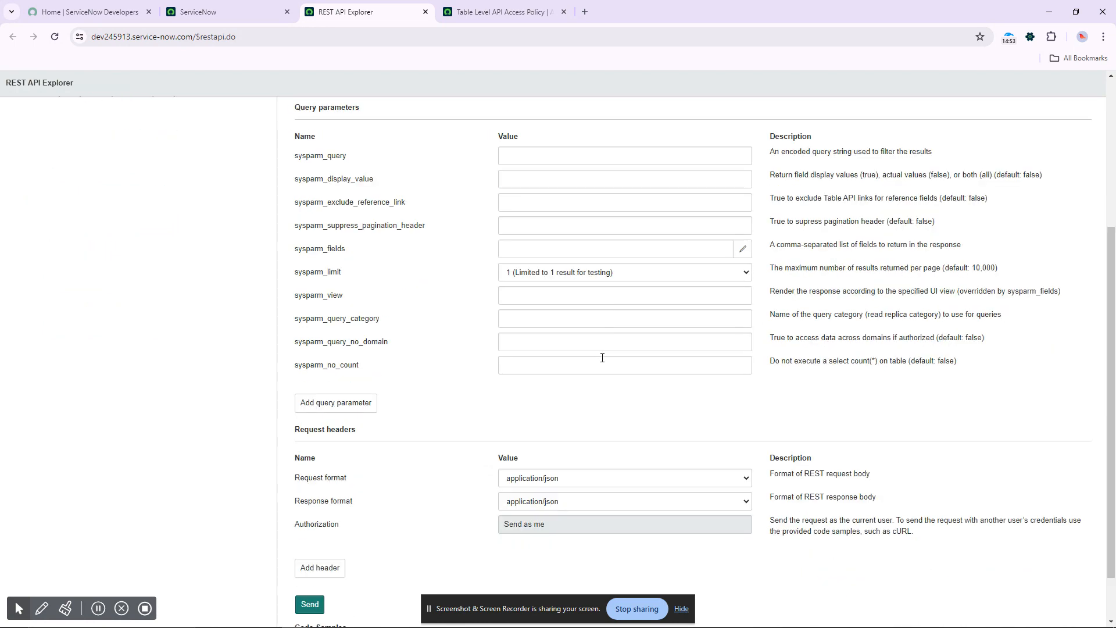
click(592, 272)
click(578, 297)
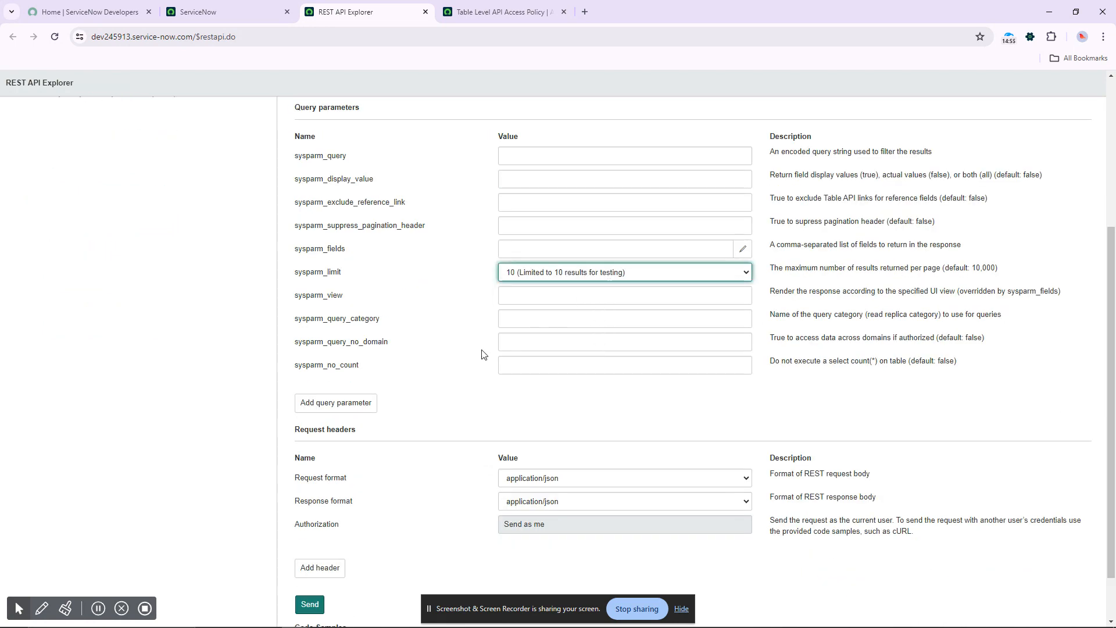
Copy the incident request URL with sysparm_limit=10 from the cURL code sample and paste it into the new Postman request.
scroll(481, 360, down, 1)
click(386, 610)
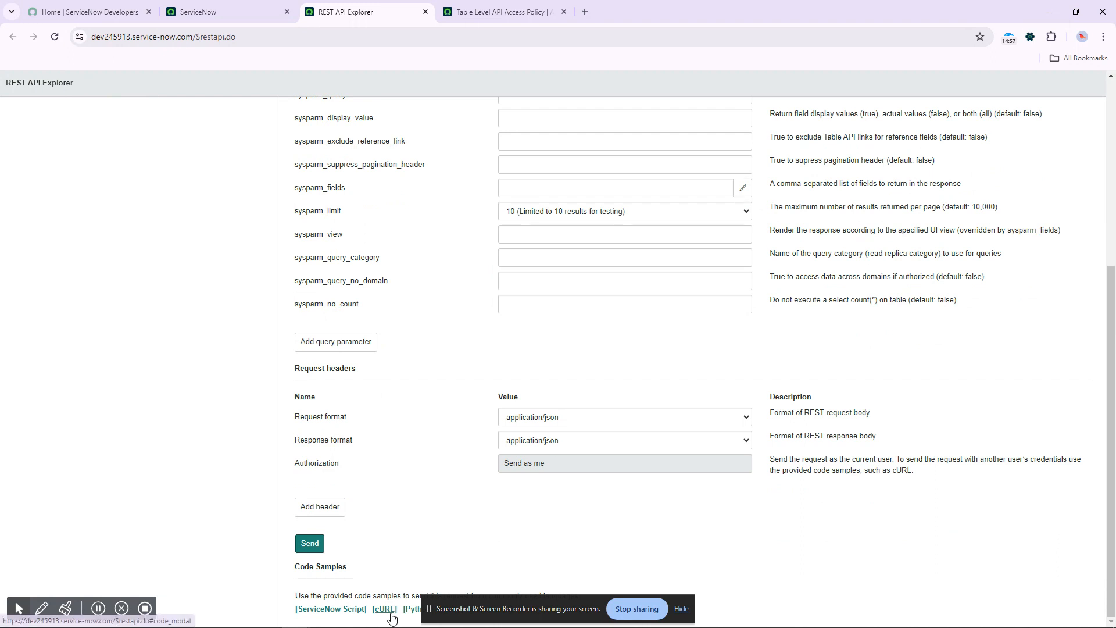
drag(424, 147, 705, 147)
key(ctrl+c)
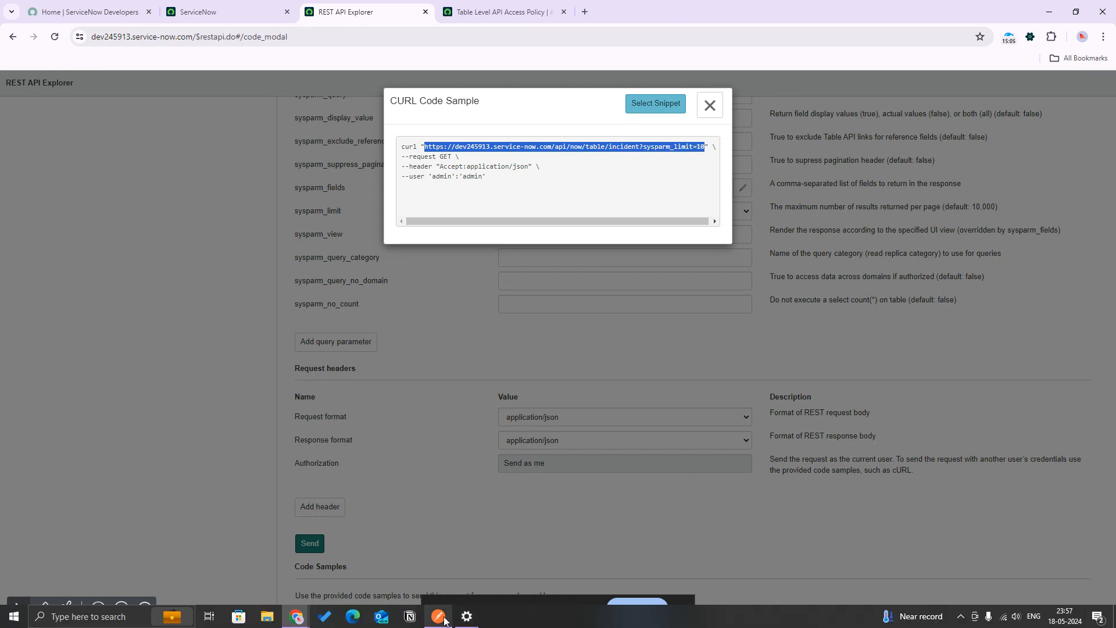
click(437, 620)
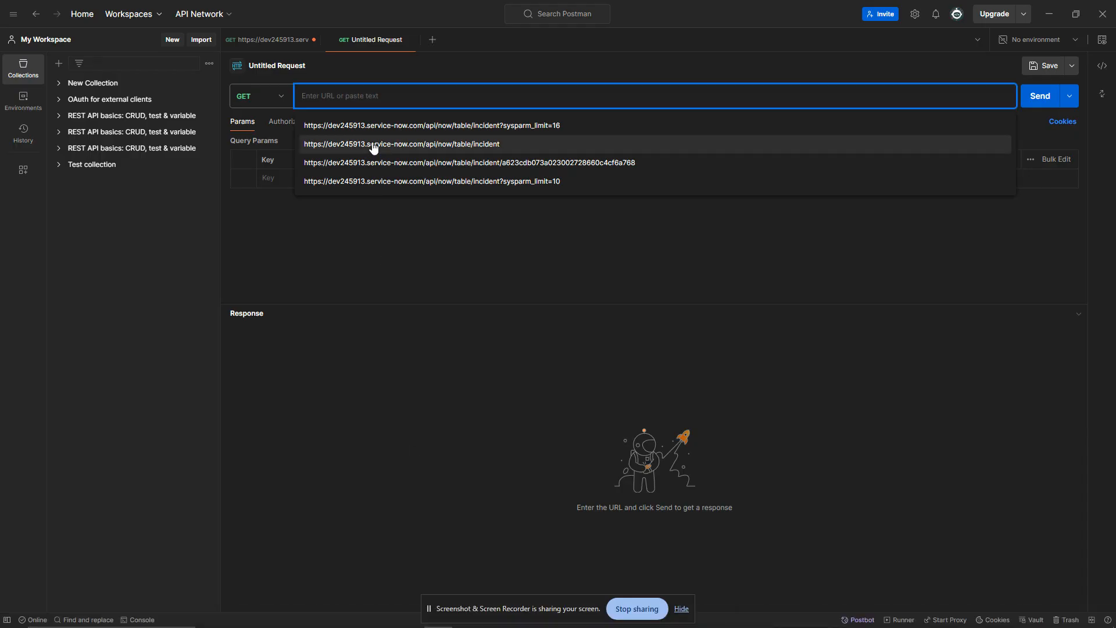
key(ctrl+v)
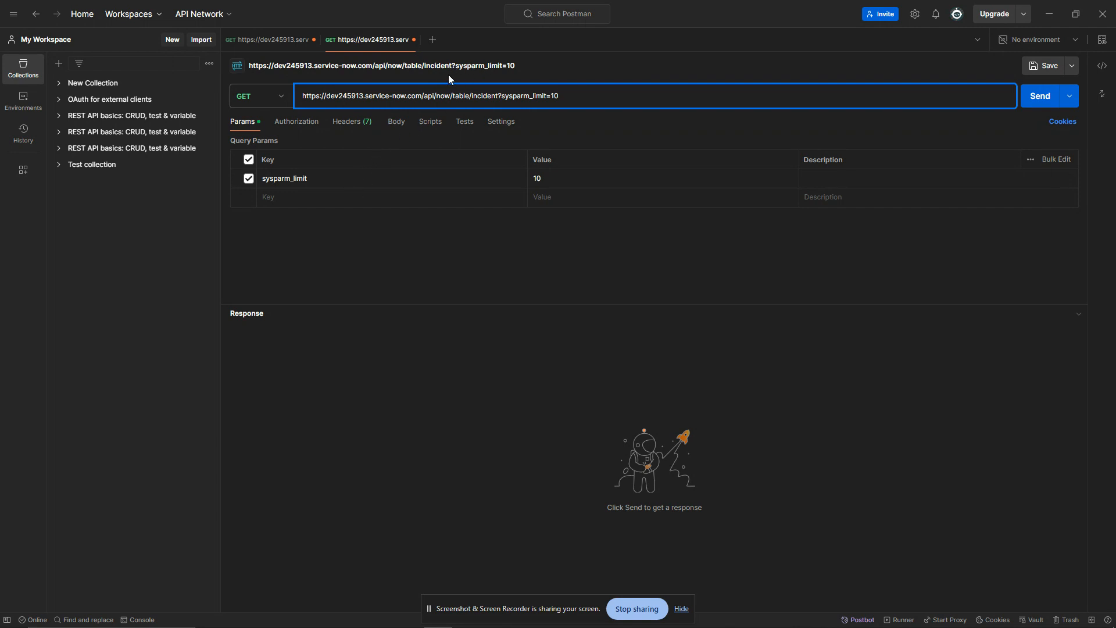
Add a request header with the key x-sn-apikey to the incident GET request and ready its value for entry.
click(291, 125)
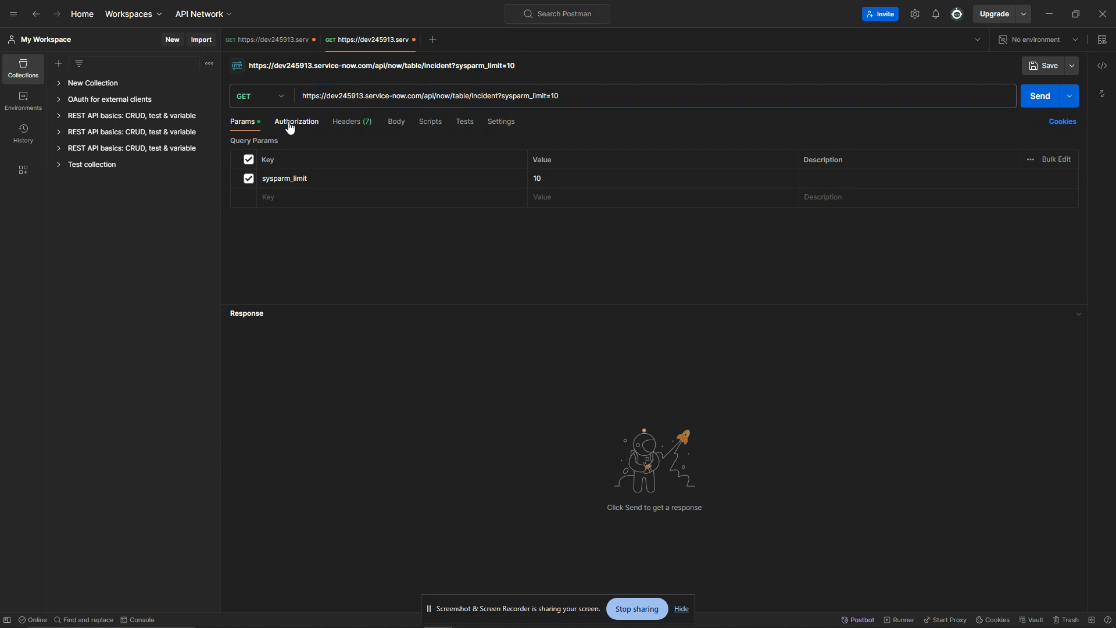
click(364, 125)
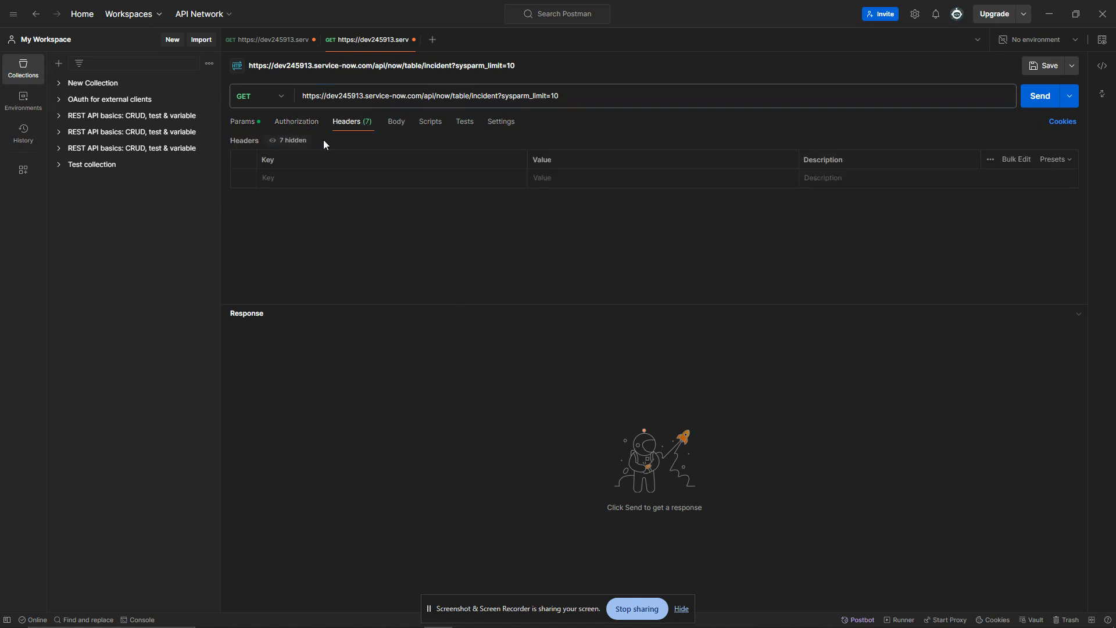
click(287, 178)
text(x)
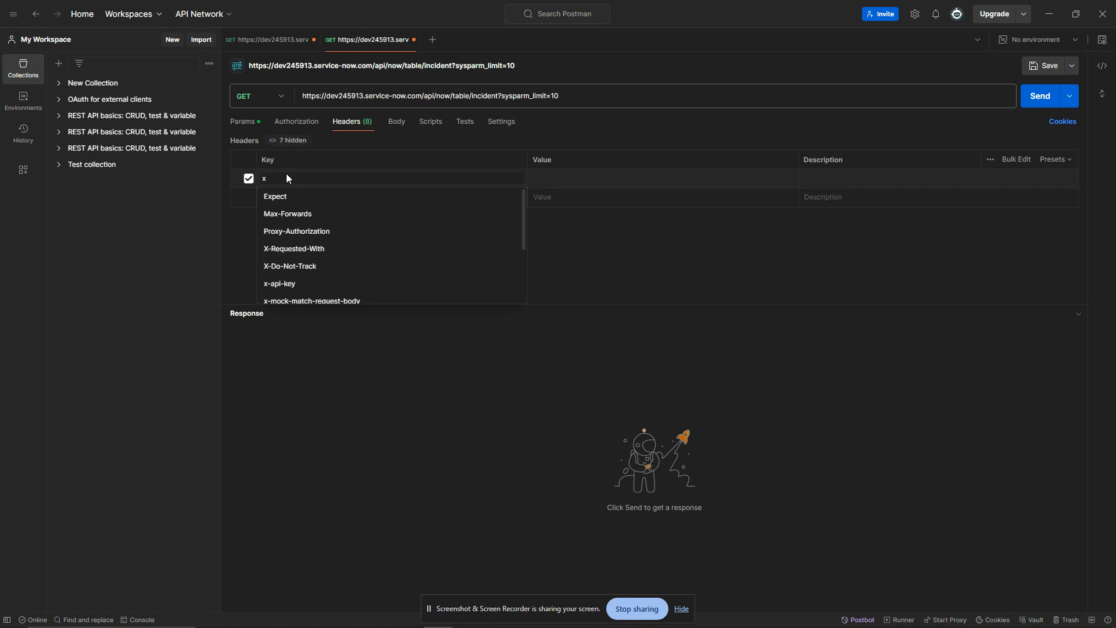
text(-)
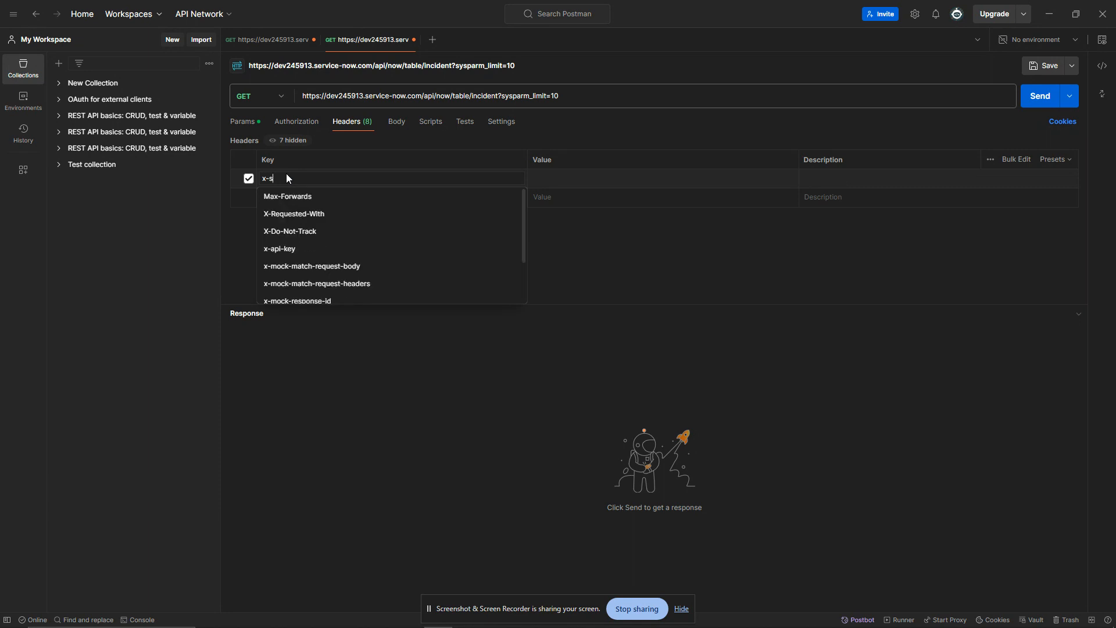
text(s)
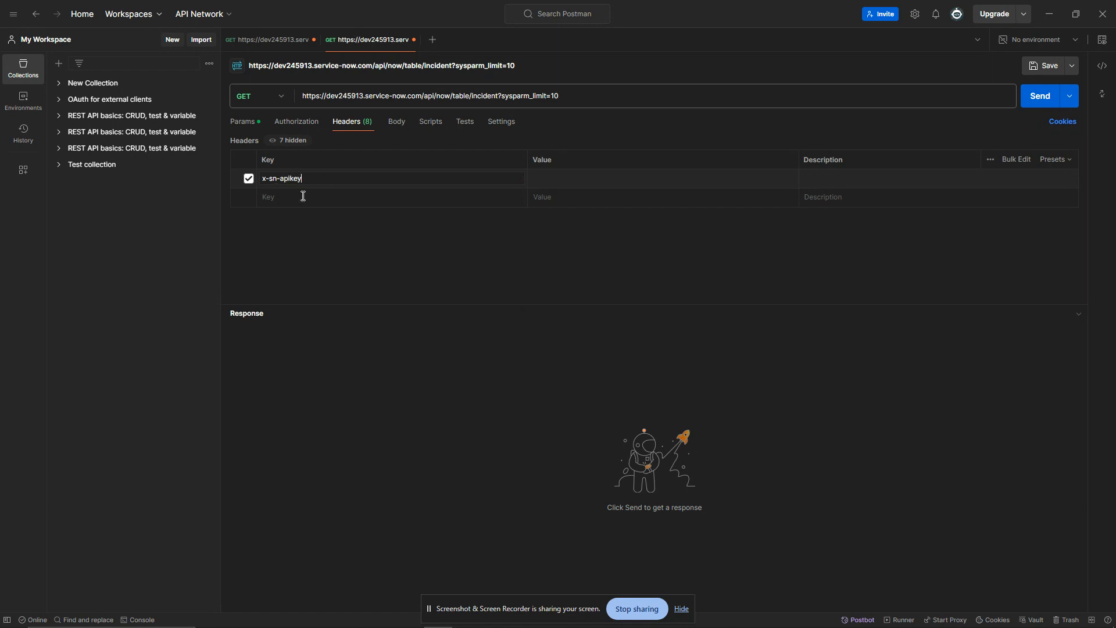
click(561, 178)
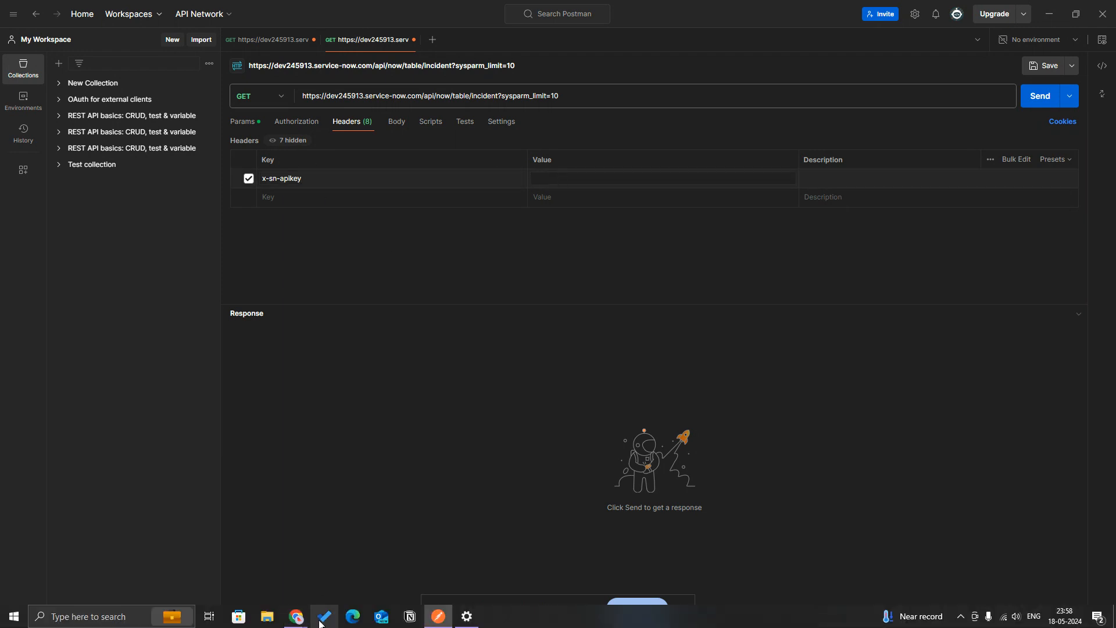
Switch to ServiceNow, close the cURL code sample, search the application navigator for "rest api key" and open REST API Key separately.
click(297, 616)
click(248, 577)
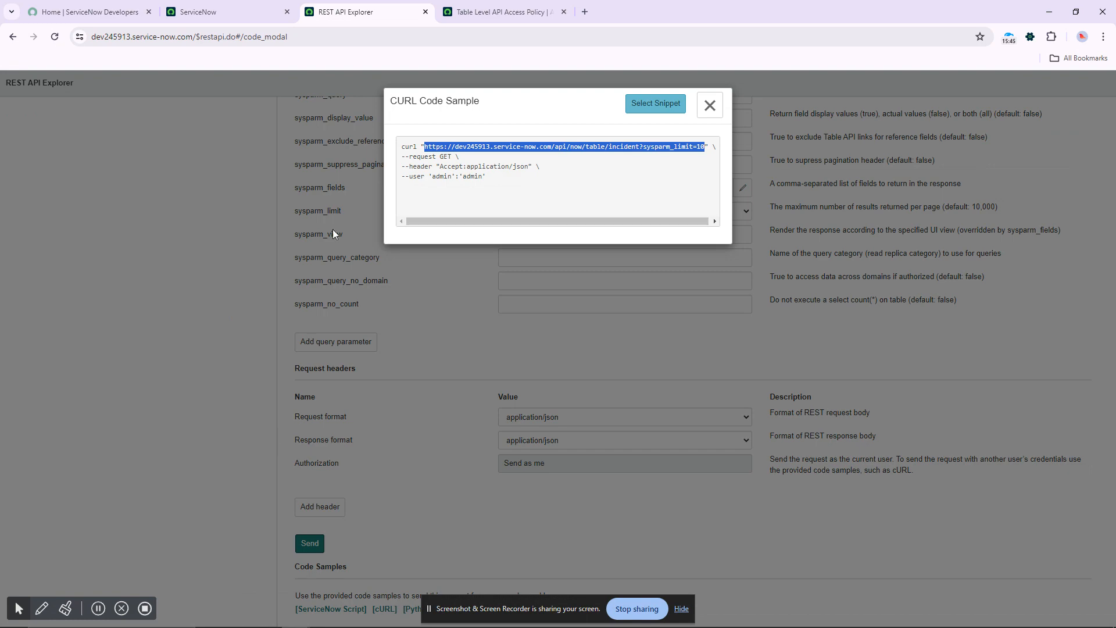
click(708, 105)
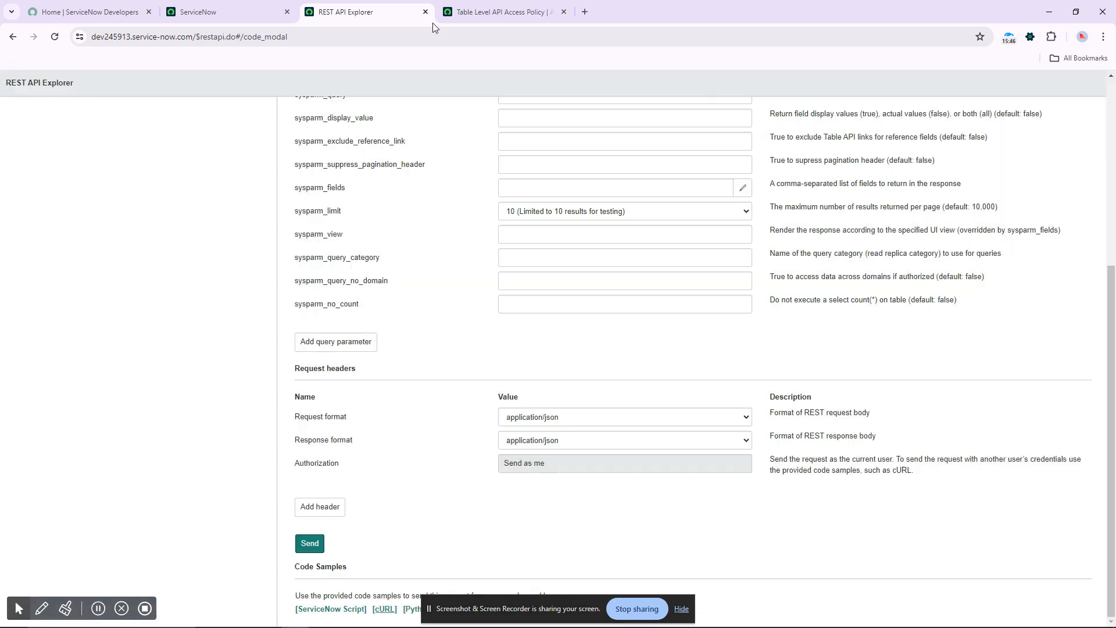
click(226, 10)
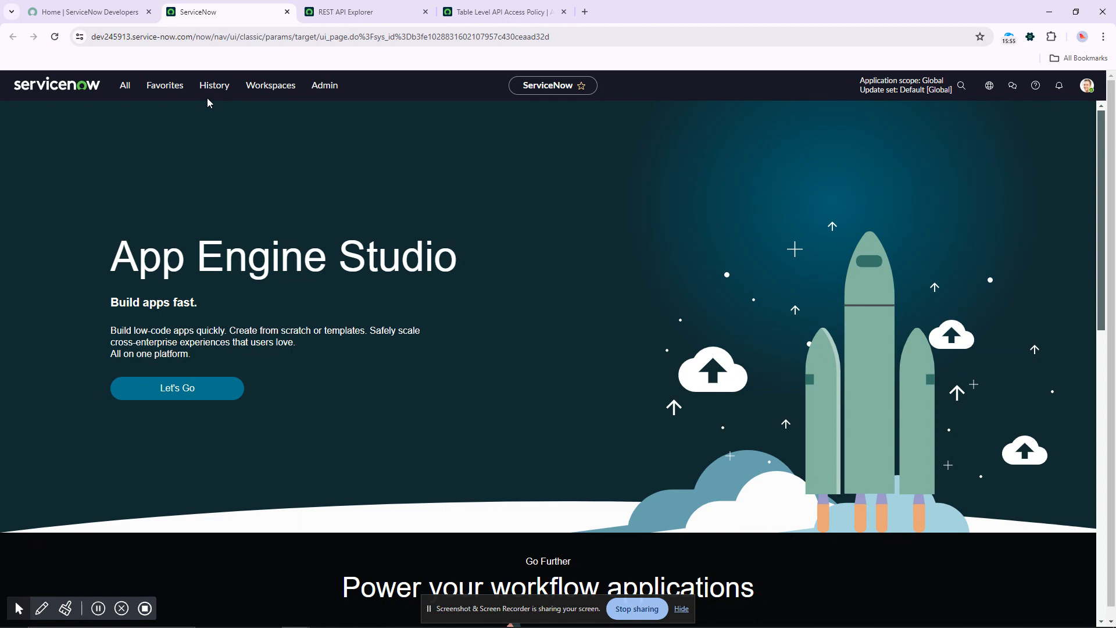
click(125, 86)
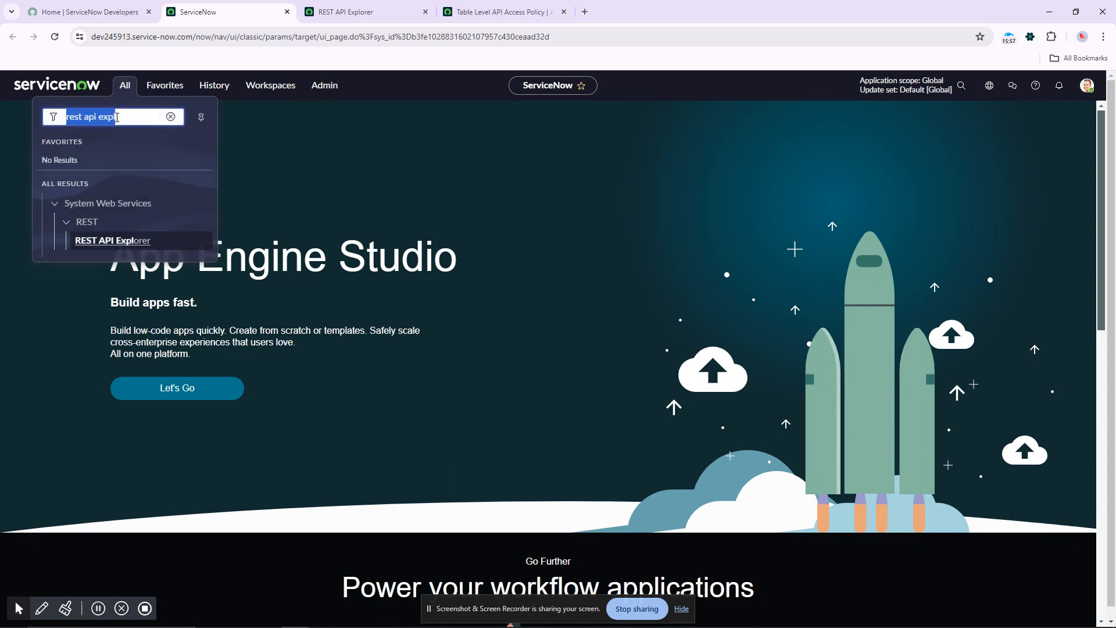
text(rest )
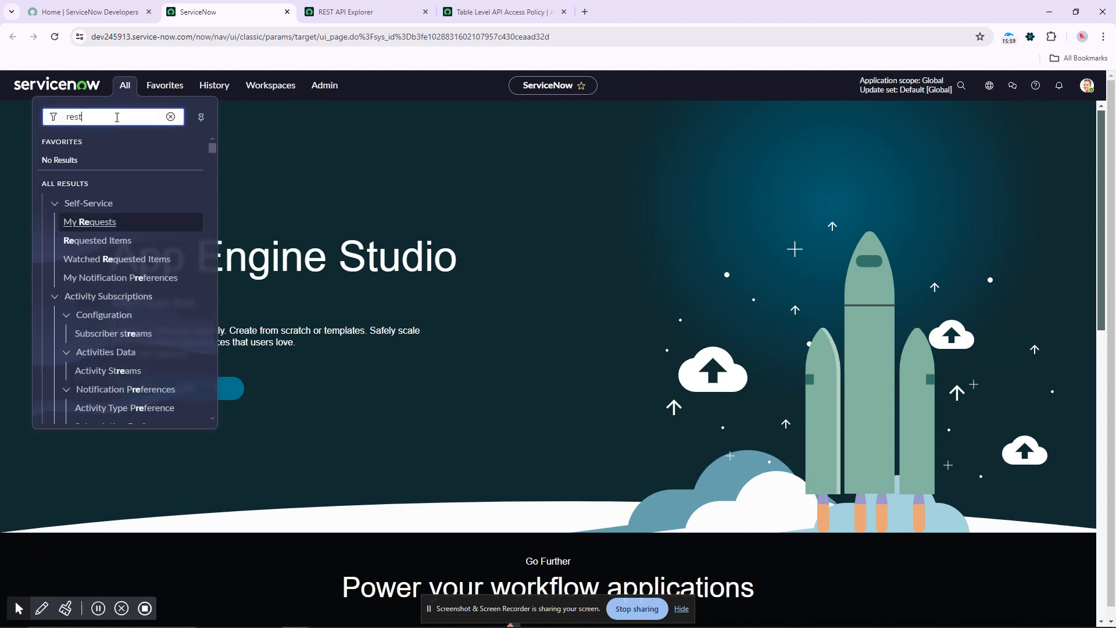
text(api key)
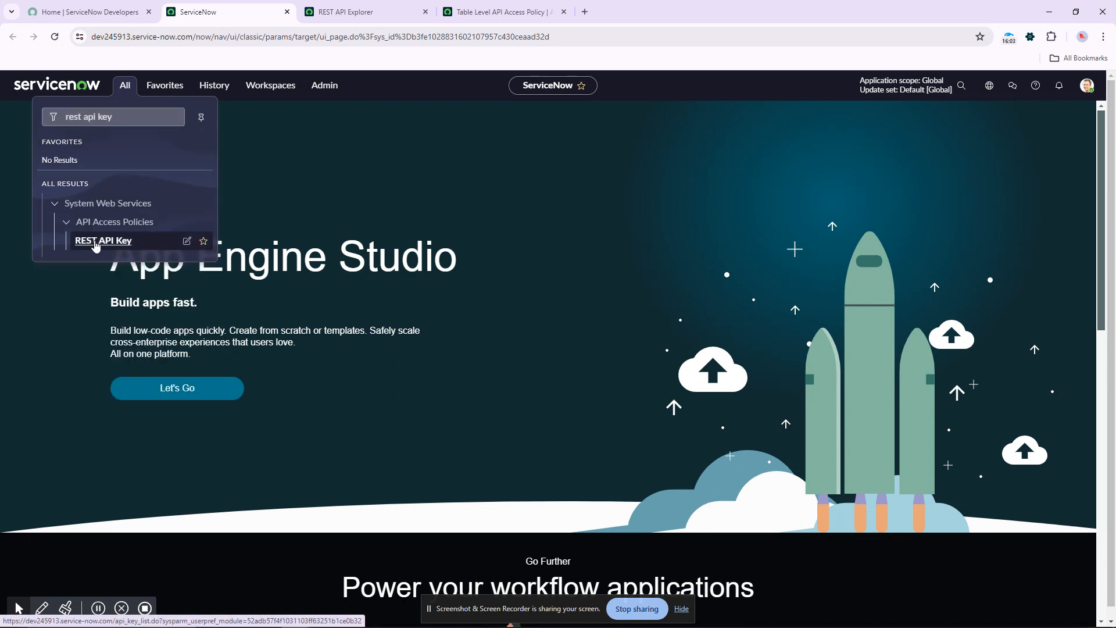
ctrl+click(120, 249)
click(500, 11)
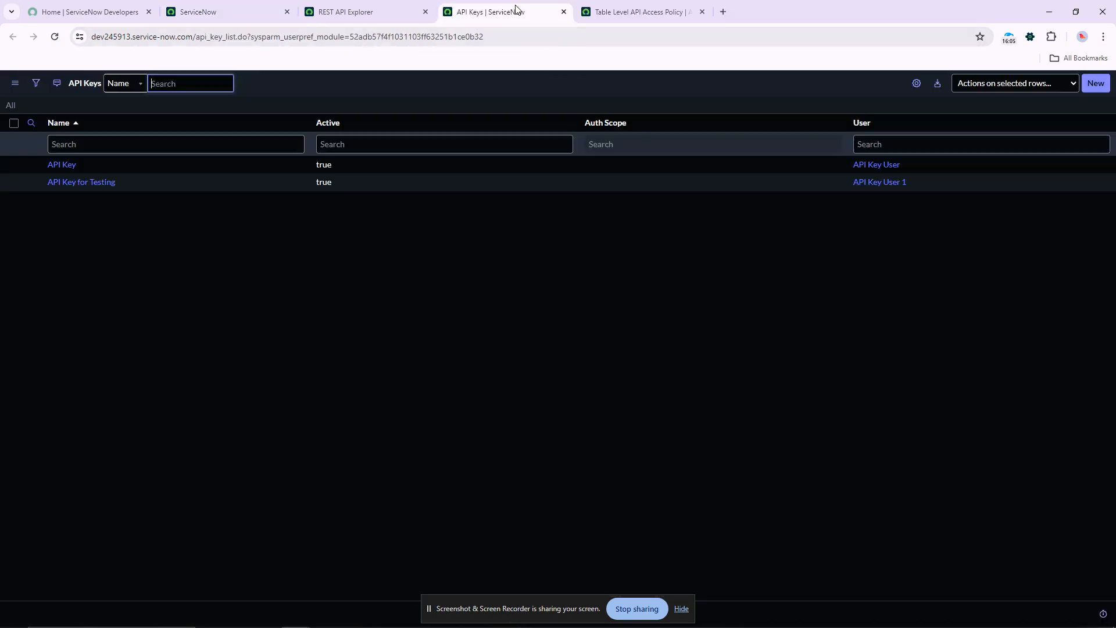
Open the "API Key for Testing" record, reveal its token and copy the whole token.
click(63, 165)
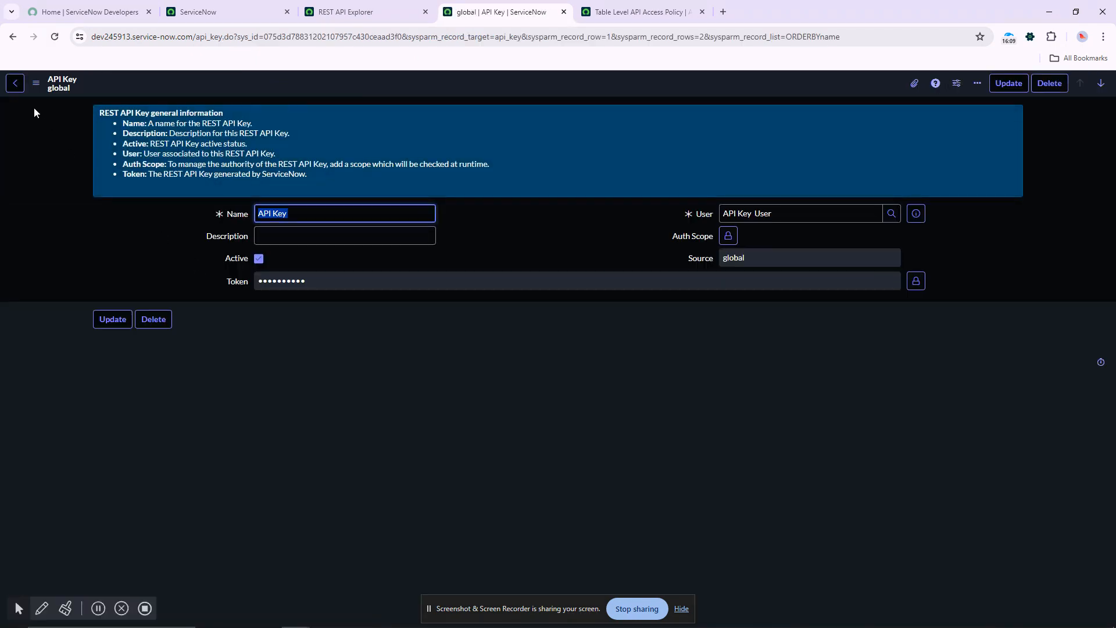
click(13, 36)
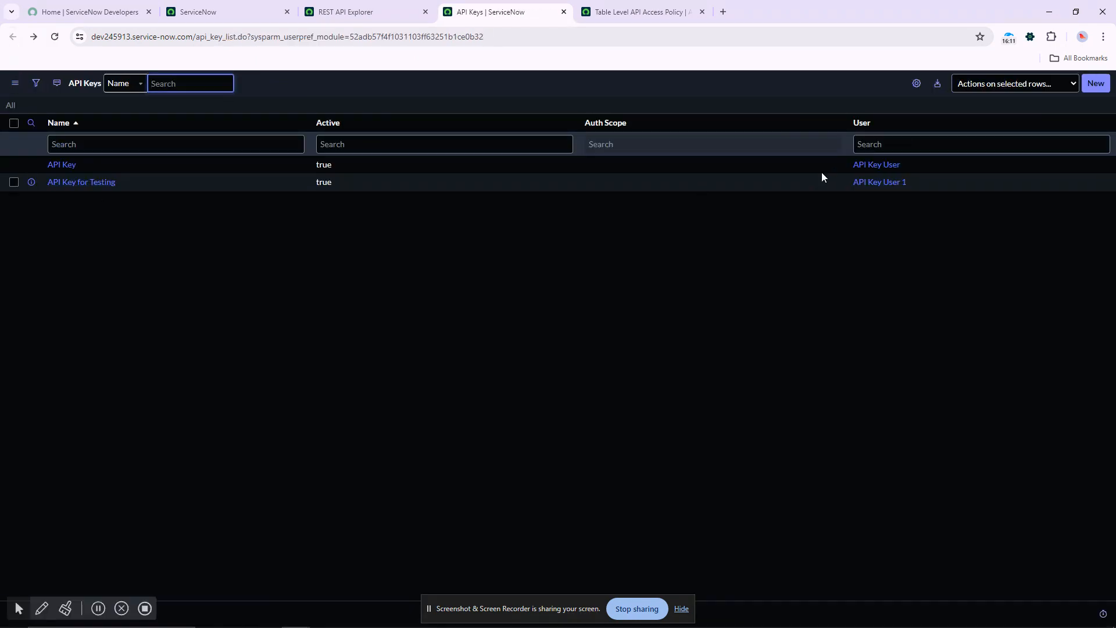
click(86, 183)
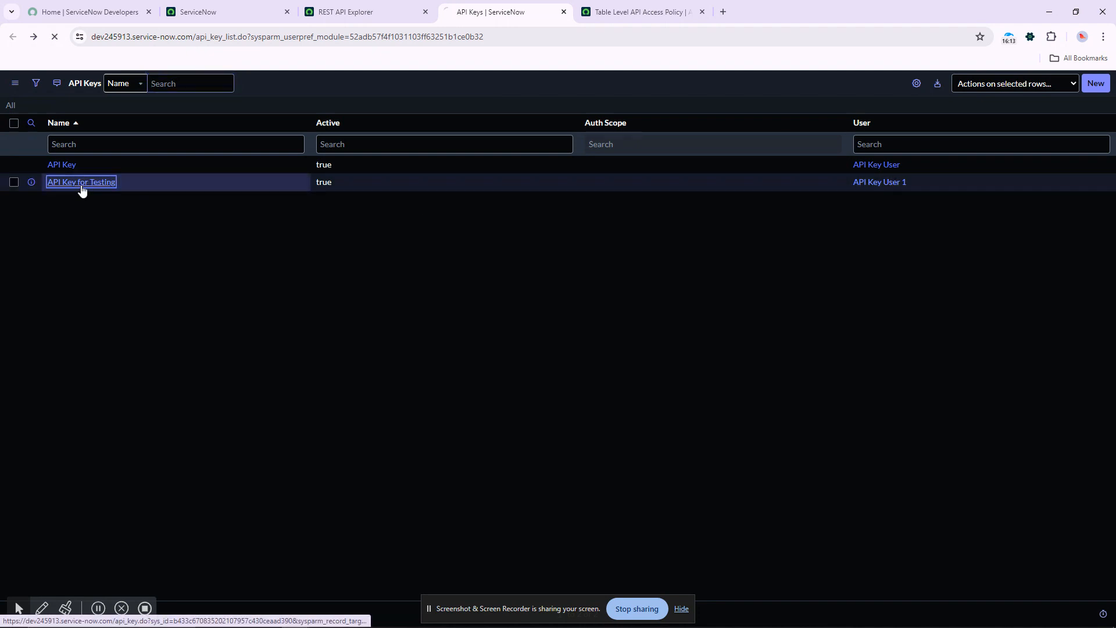
click(528, 225)
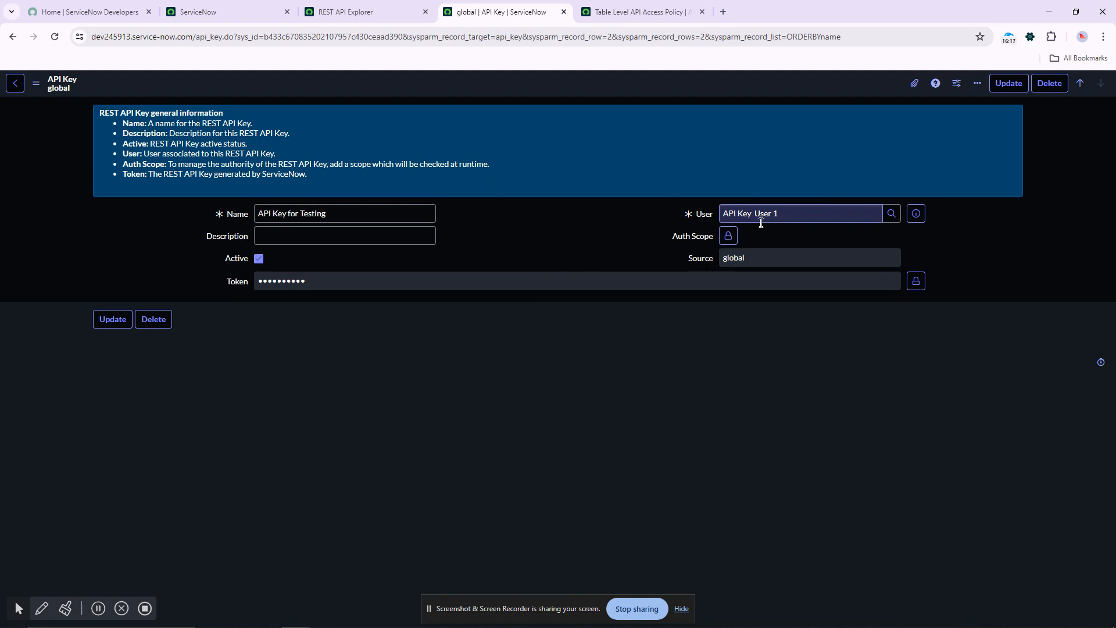
click(921, 283)
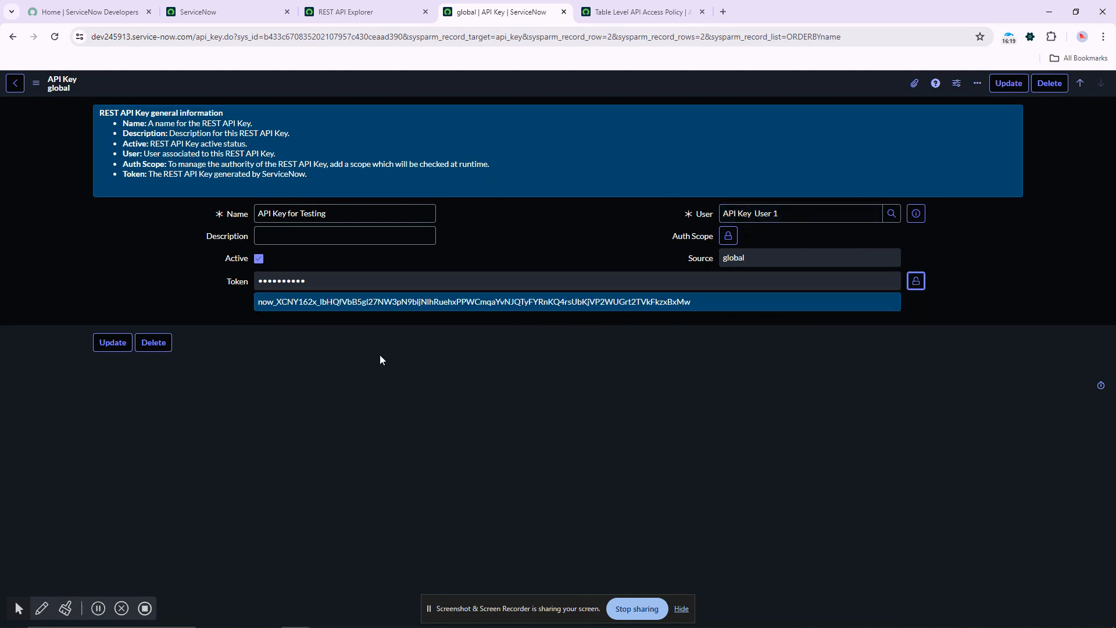
drag(697, 303, 250, 302)
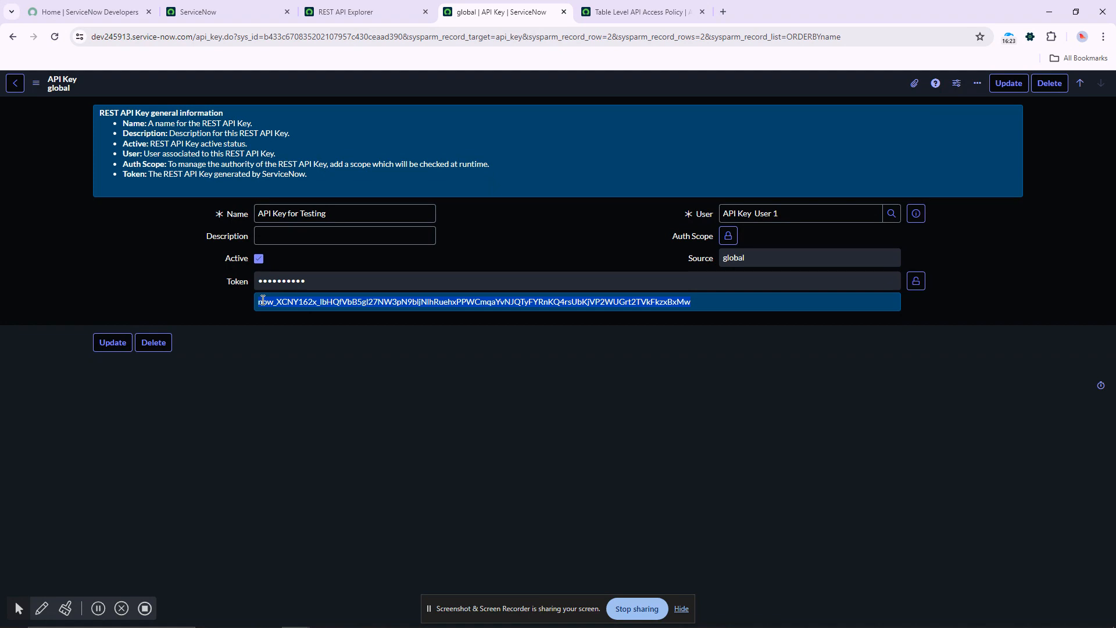
Switch to Postman, paste the copied API key token as the x-sn-apikey header value and send the request.
click(436, 620)
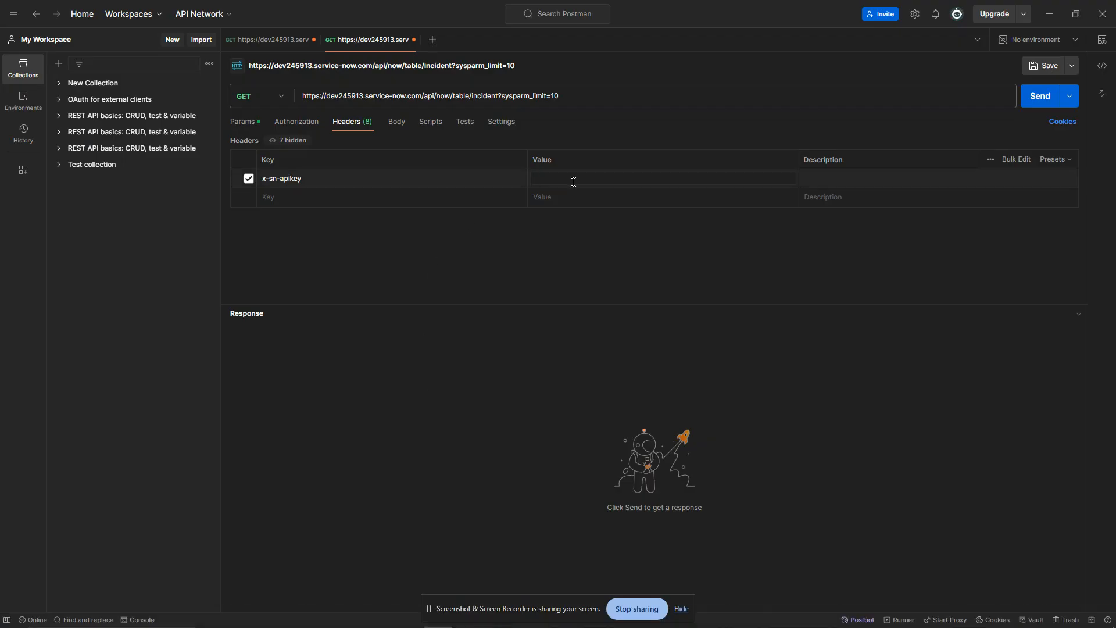
key(ctrl+v)
click(651, 240)
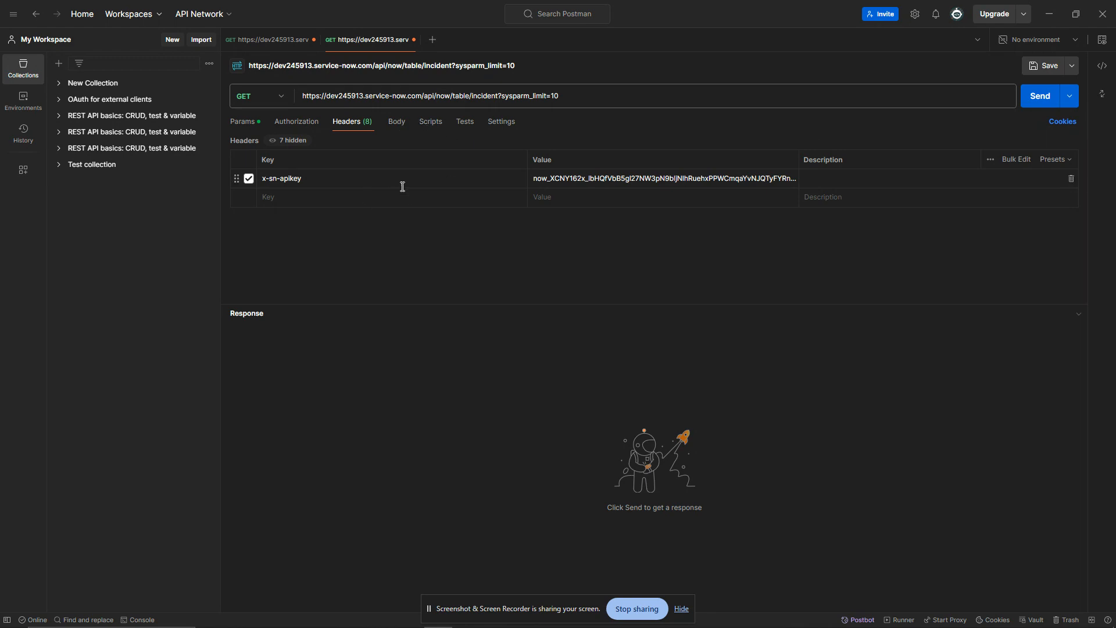
click(1025, 104)
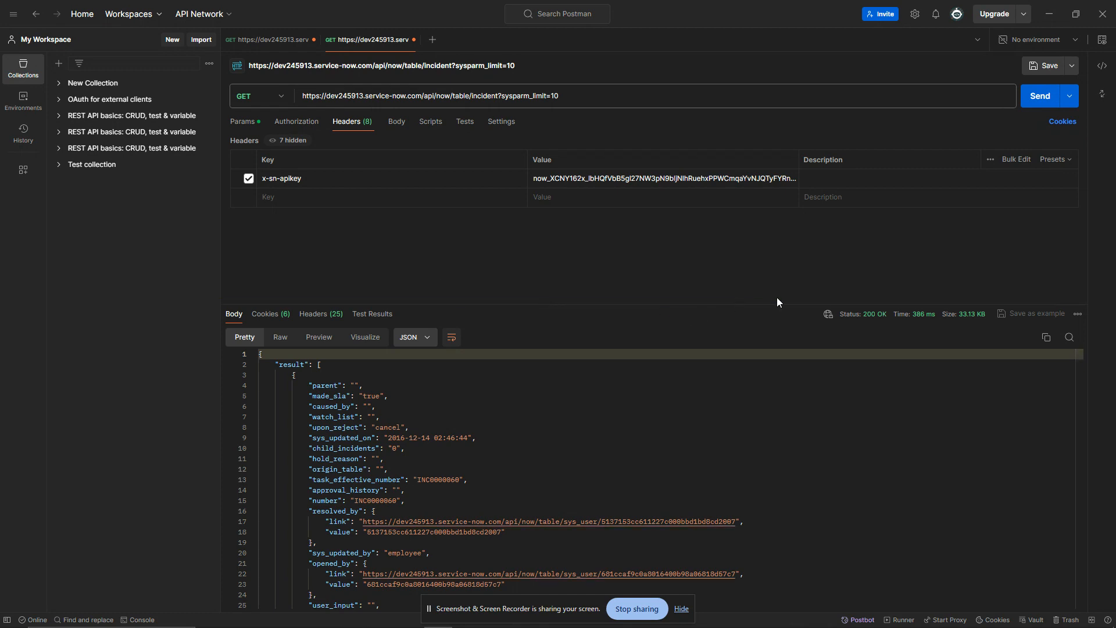
Enlarge the response area and examine the incident records returned in the JSON body.
drag(625, 304, 594, 249)
scroll(492, 332, down, 12)
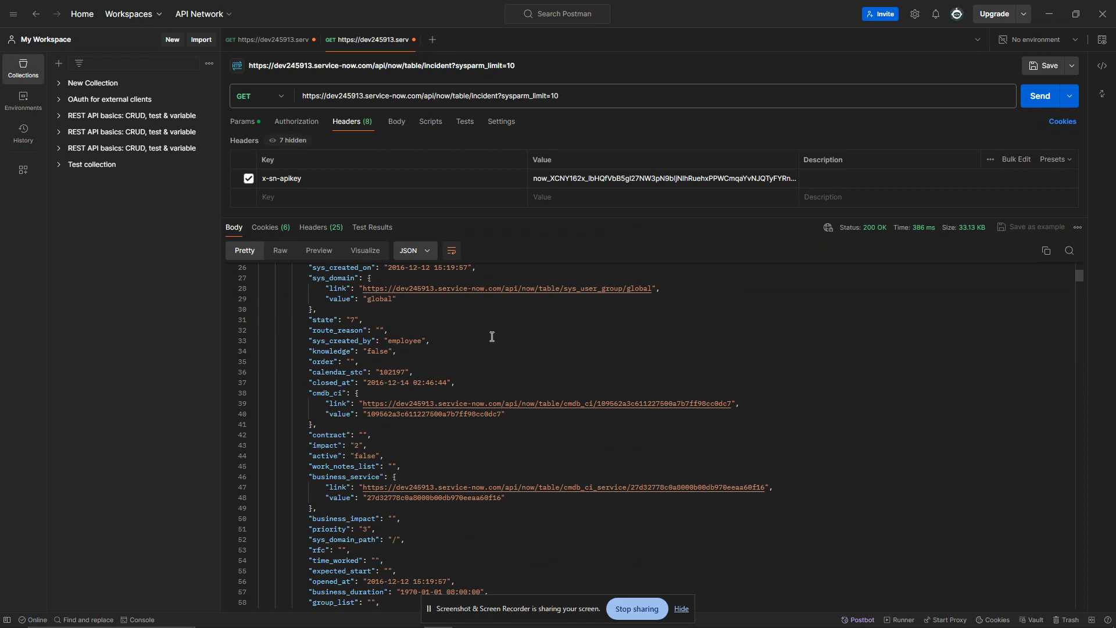
scroll(498, 349, down, 3)
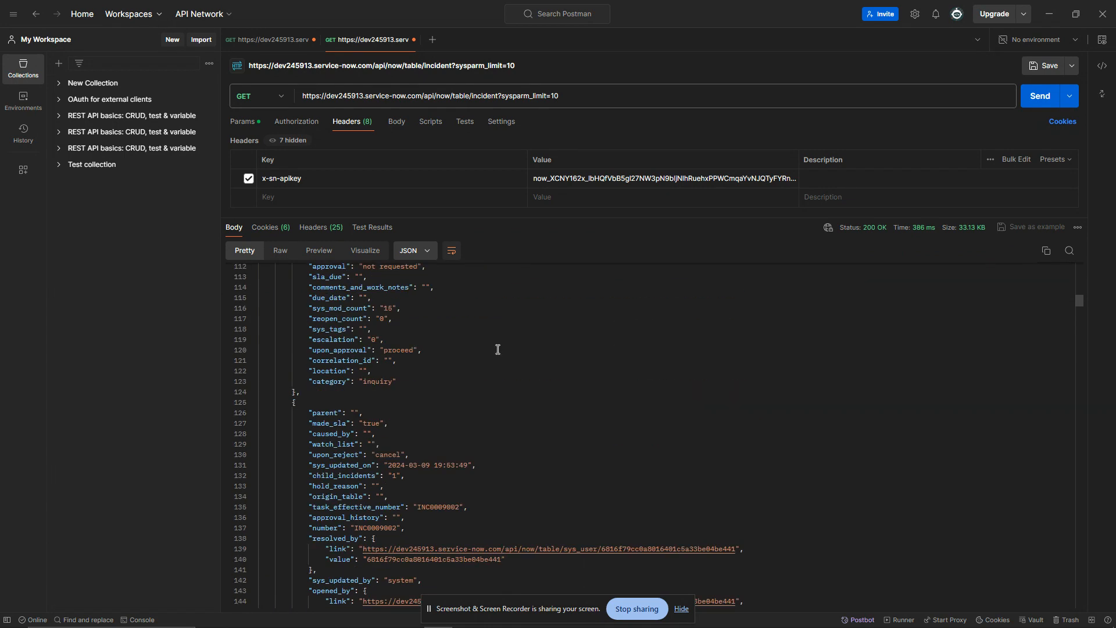
scroll(498, 350, down, 2)
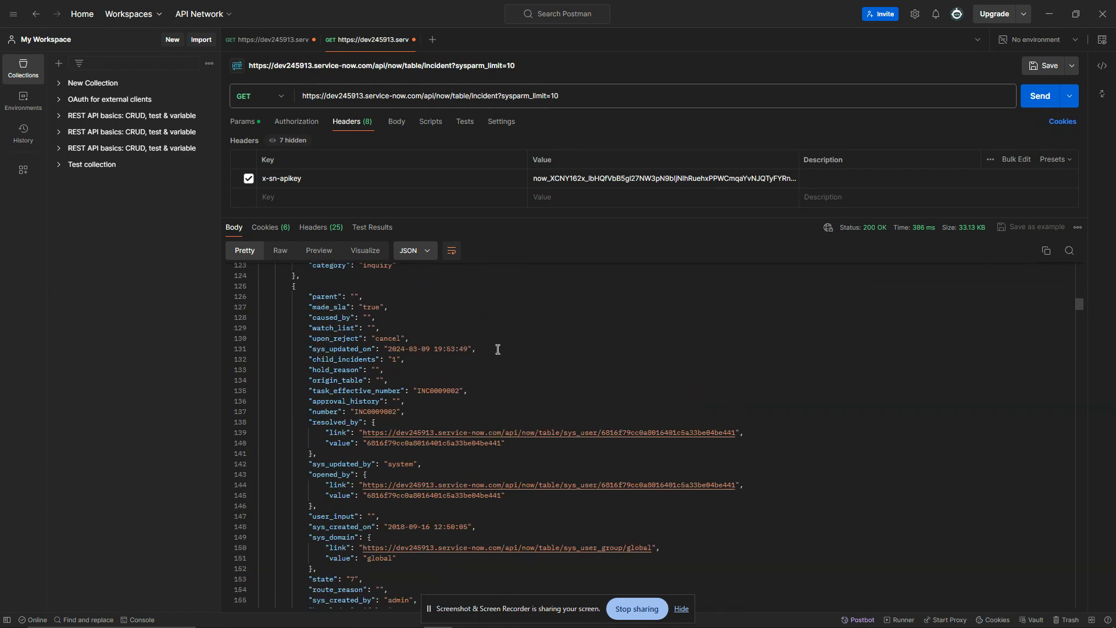
scroll(498, 349, down, 10)
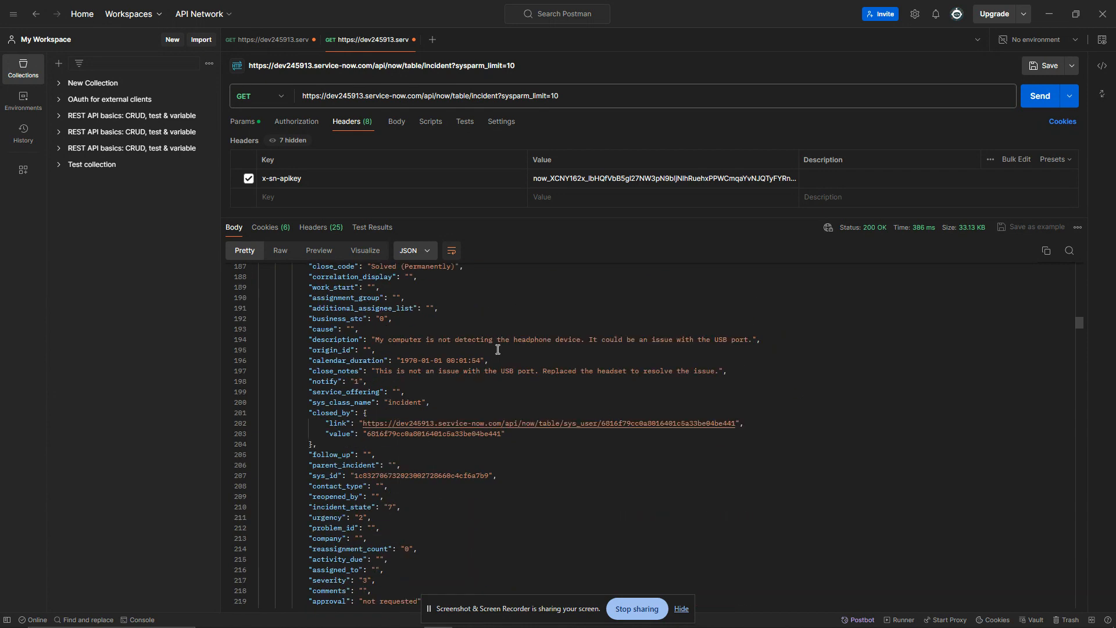
scroll(421, 436, down, 4)
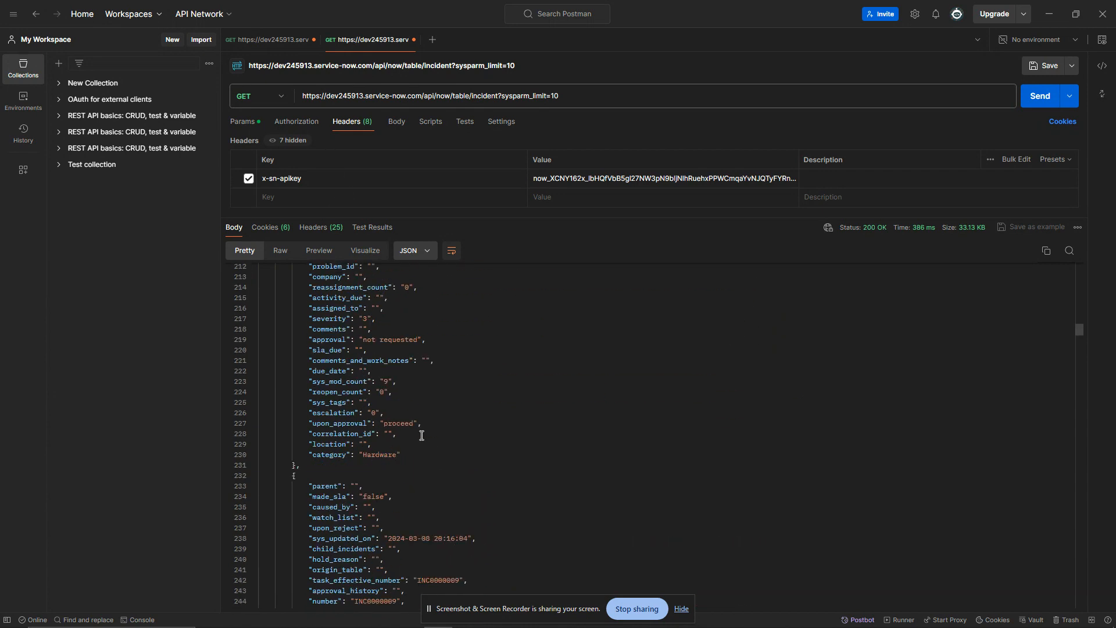
scroll(421, 435, up, 10)
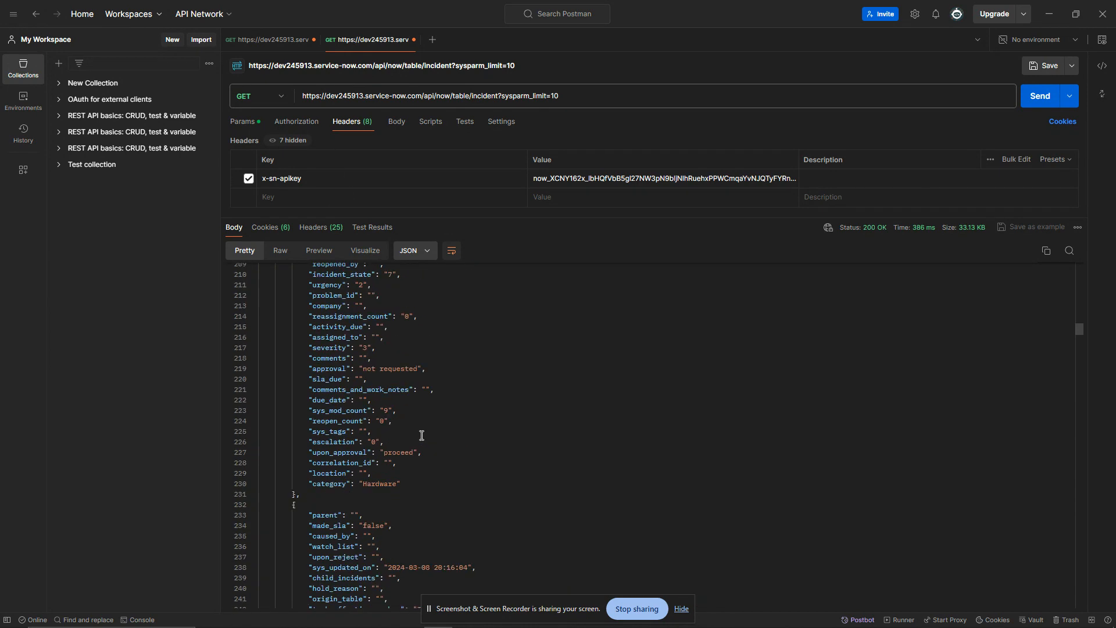
scroll(422, 435, up, 3)
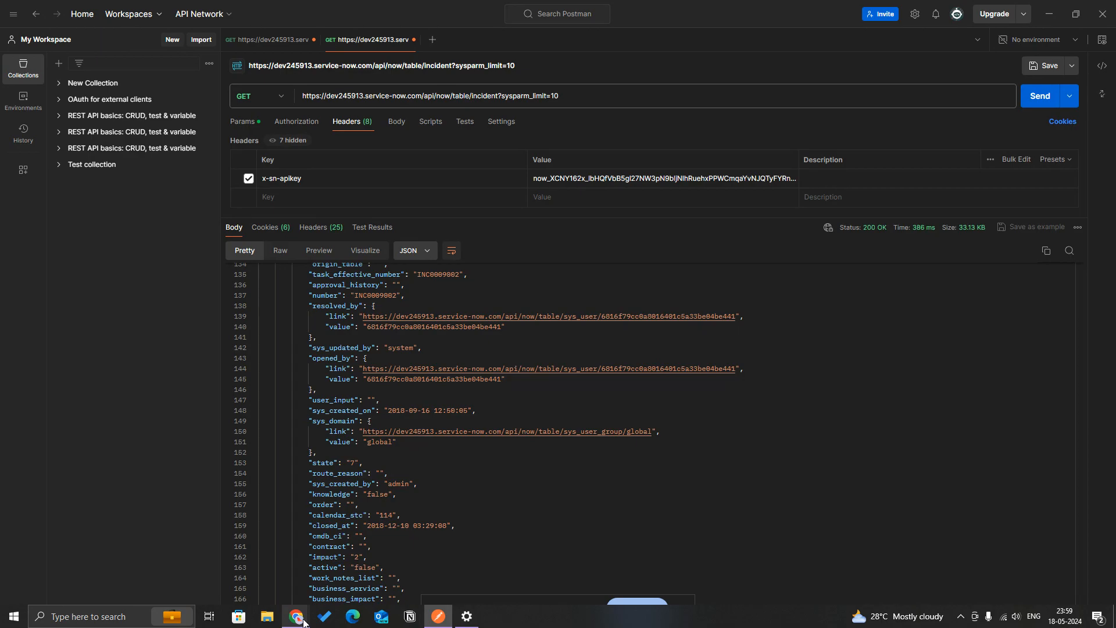
Switch to ServiceNow and open the user table list separately from the application navigator with sys_user.LIST.
mouse_move(303, 620)
click(262, 573)
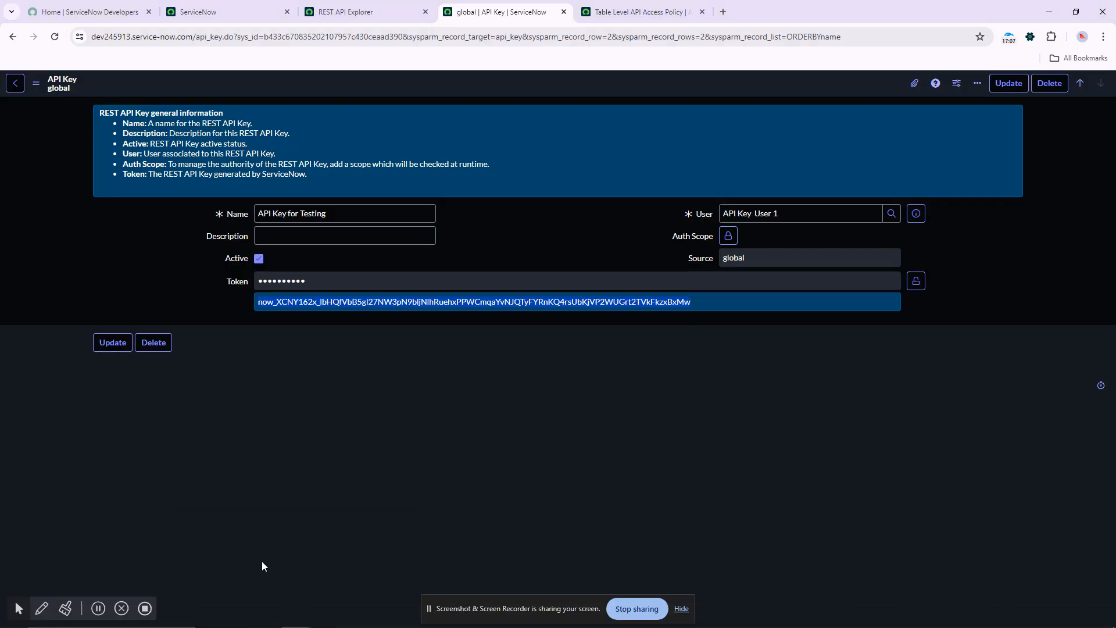
click(407, 10)
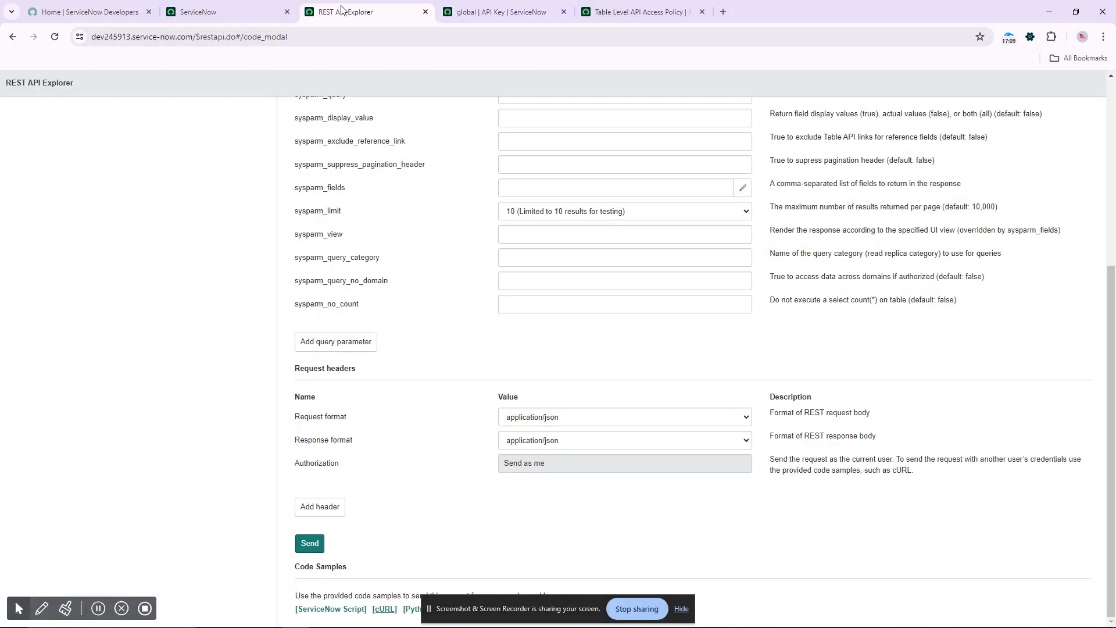
click(234, 8)
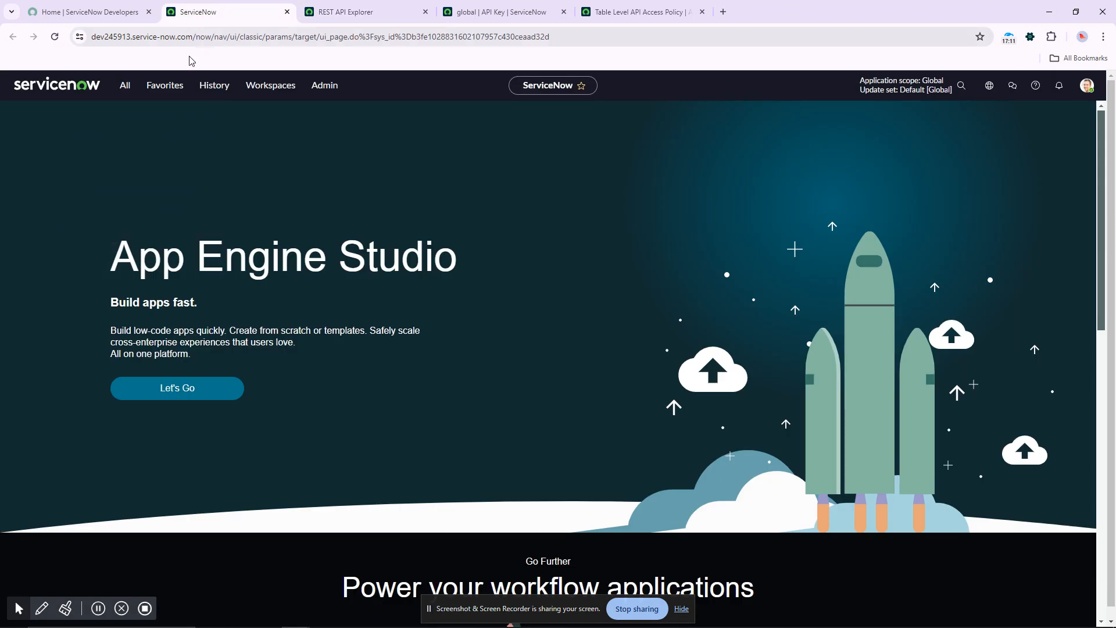
click(123, 86)
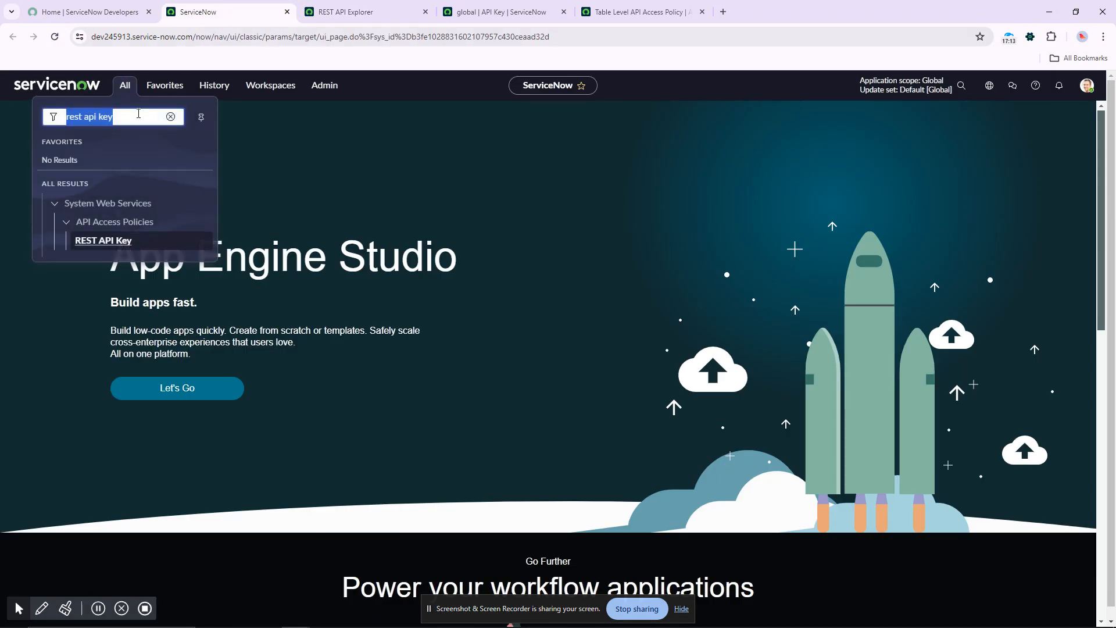
key(BackSpace)
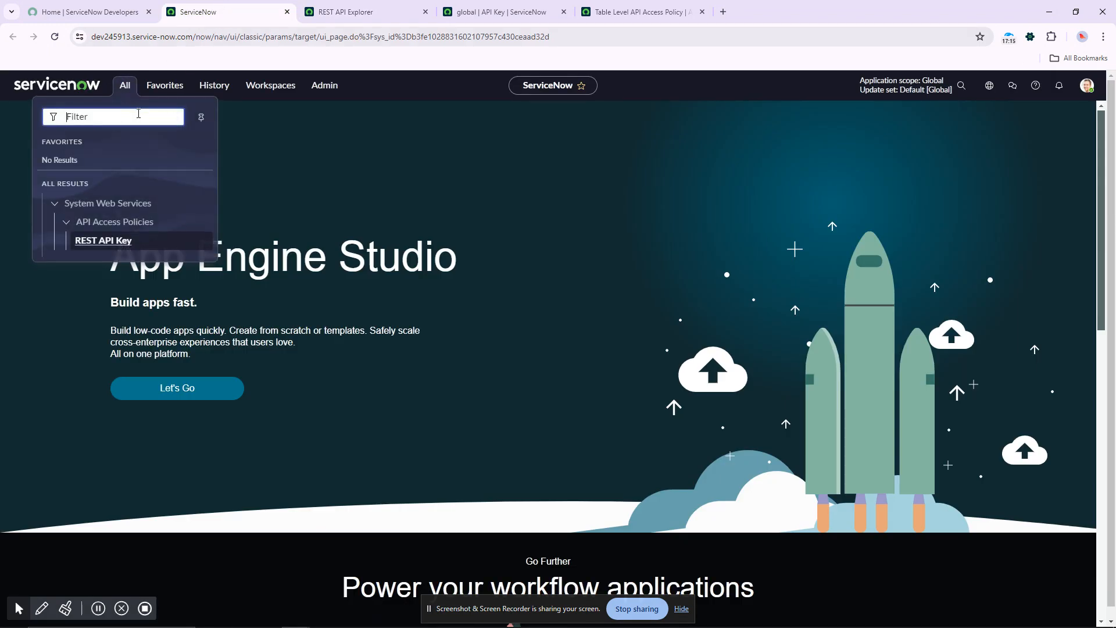
text(s)
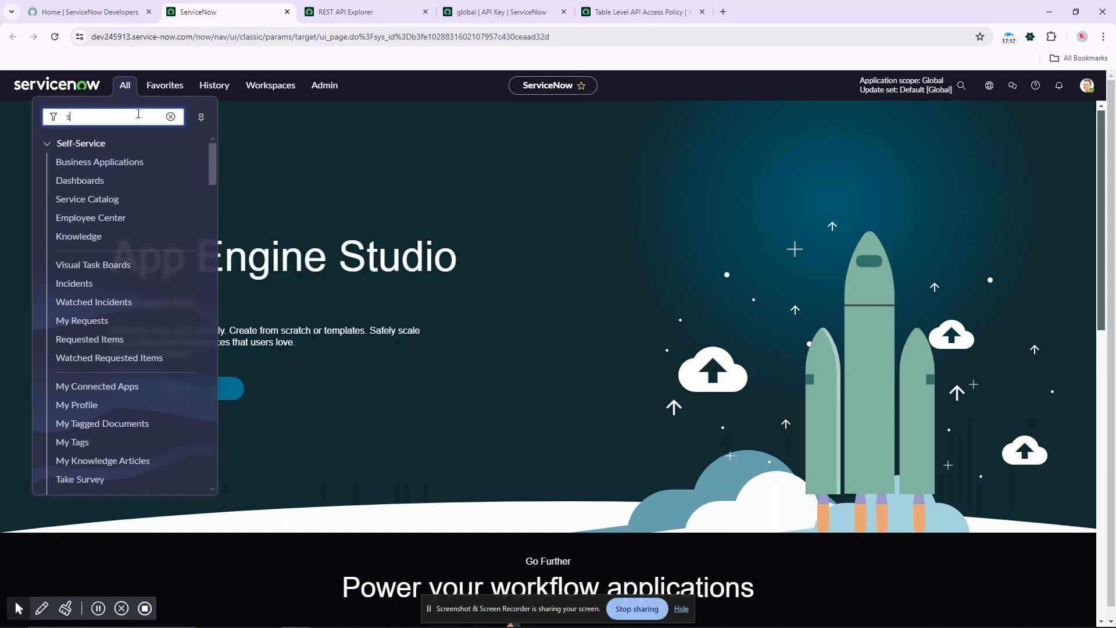
text(ys_user)
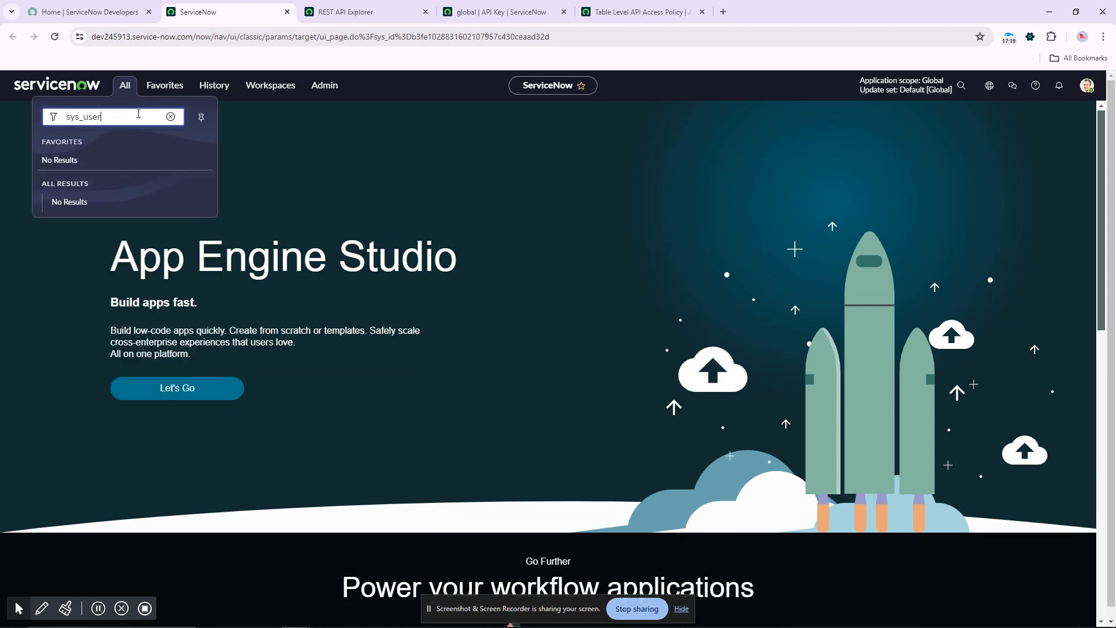
text(.LIST)
key(Return)
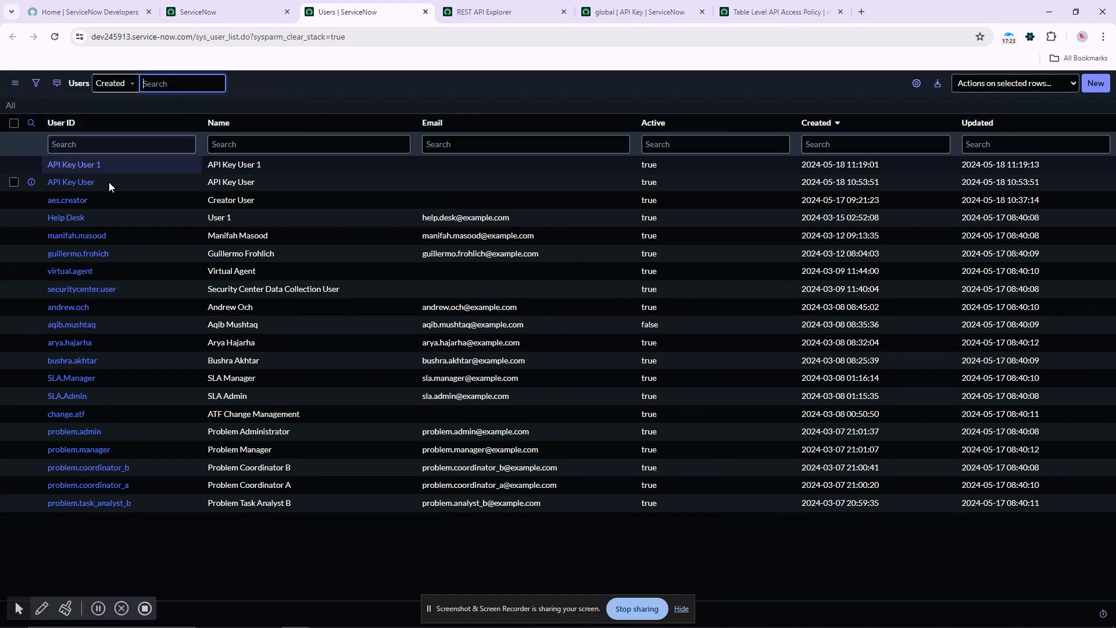
Open the API Key User 1 record, remove its directly assigned itil role, and save the role change and the user record.
click(79, 172)
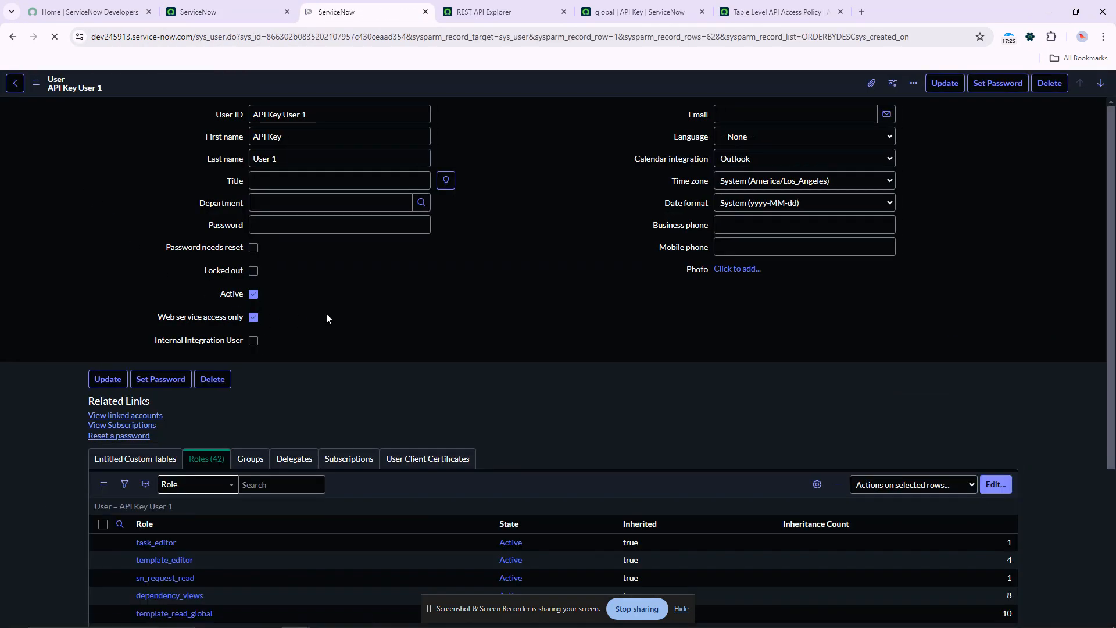
scroll(461, 347, down, 3)
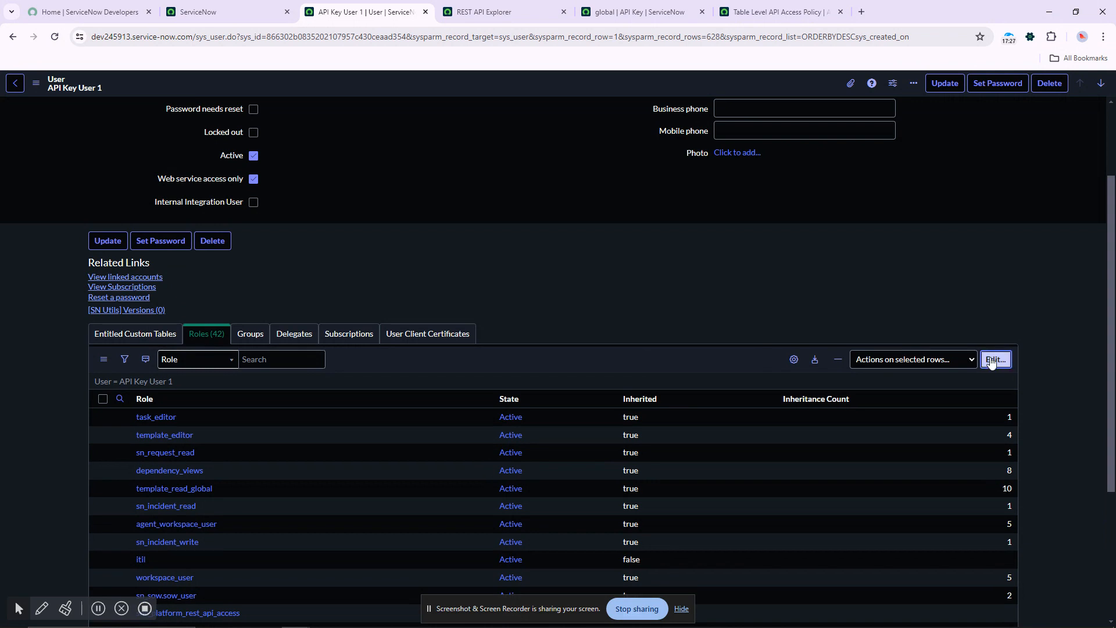
click(995, 359)
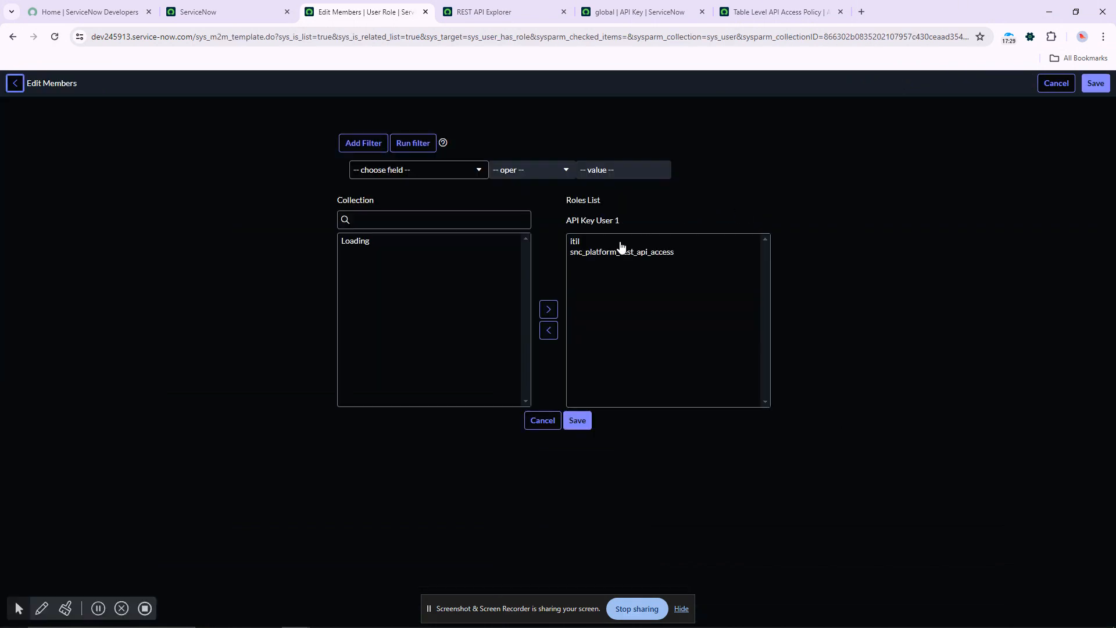
click(593, 242)
click(547, 330)
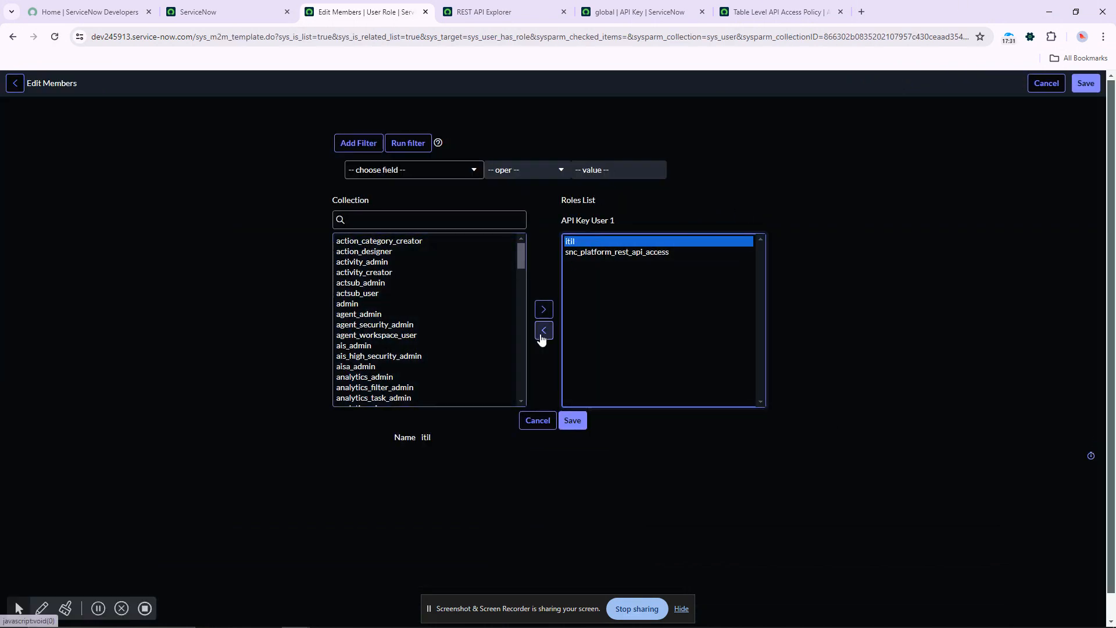
click(572, 420)
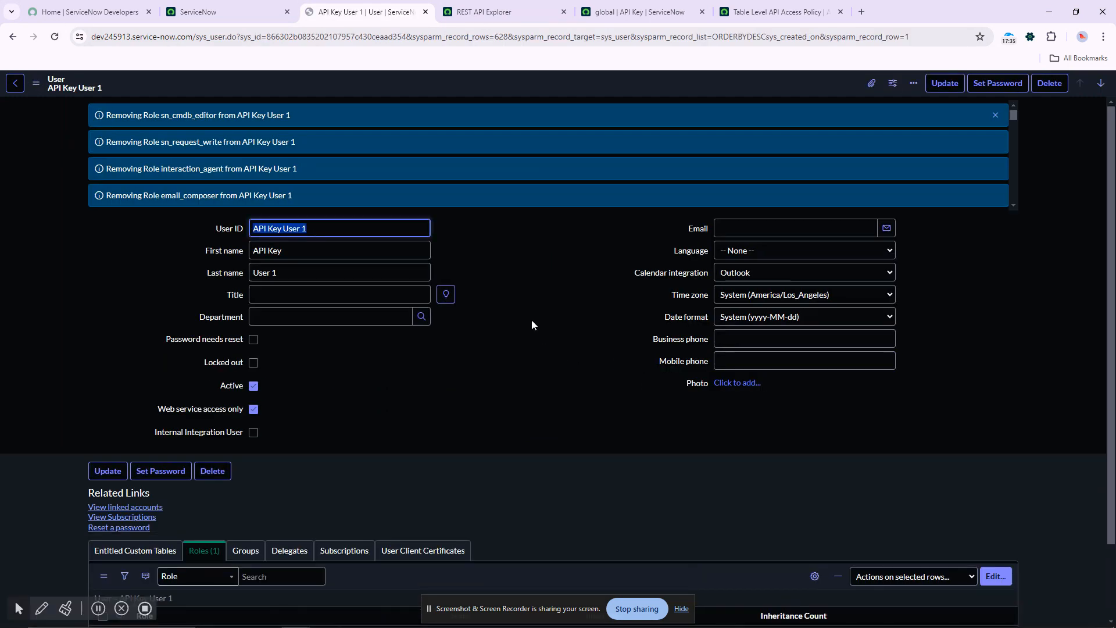
click(531, 319)
right_click(515, 88)
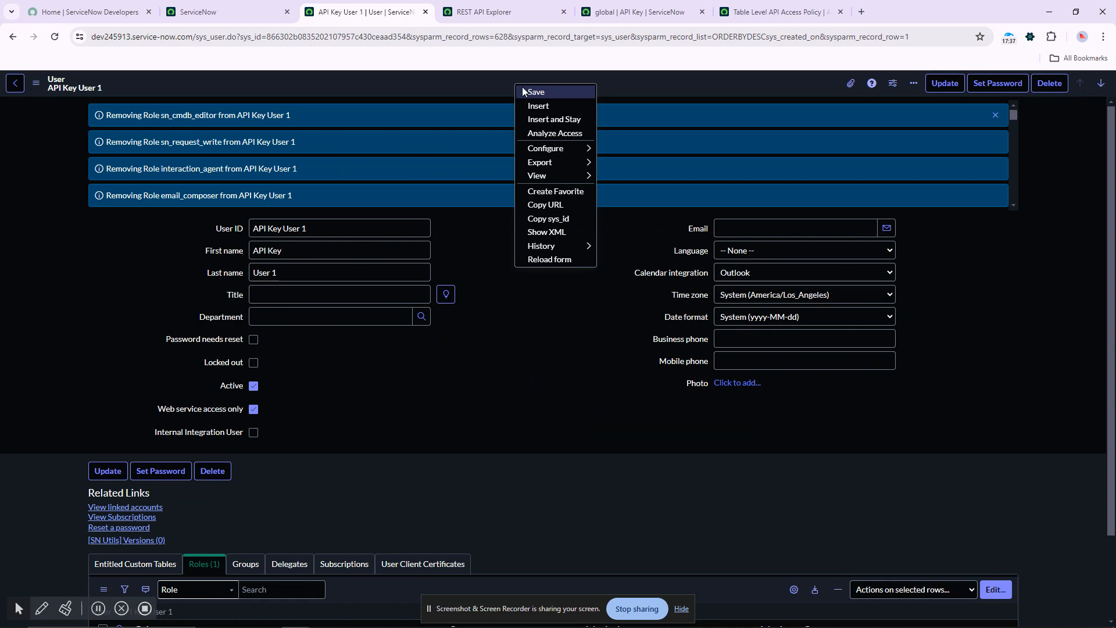
click(535, 92)
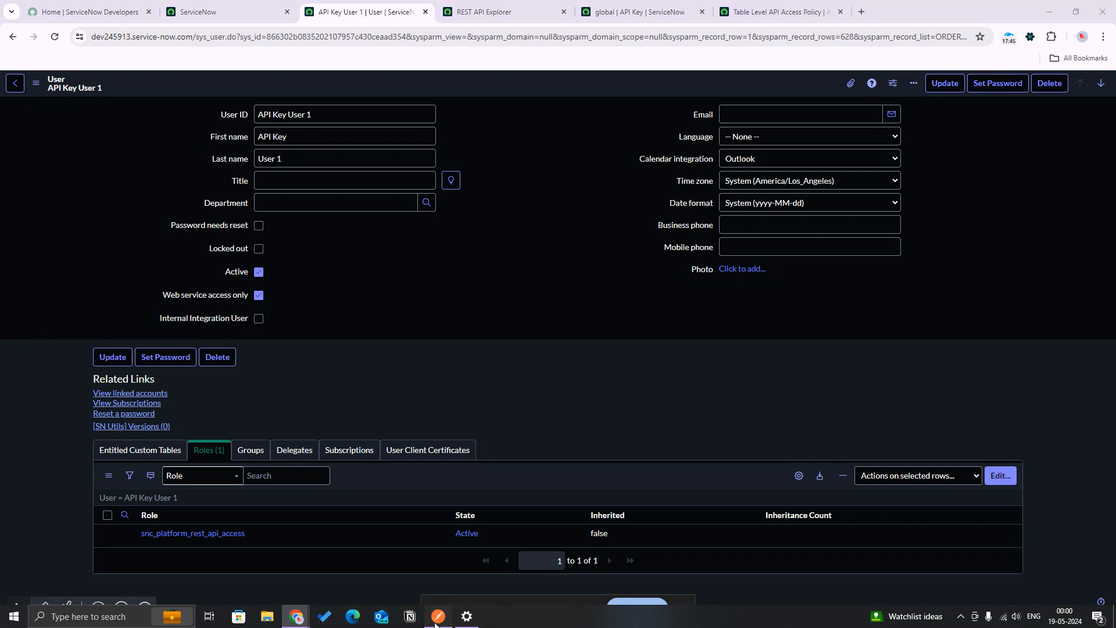
Switch to Postman and resend the incident table GET request with the same x-sn-apikey header.
click(438, 618)
click(1040, 96)
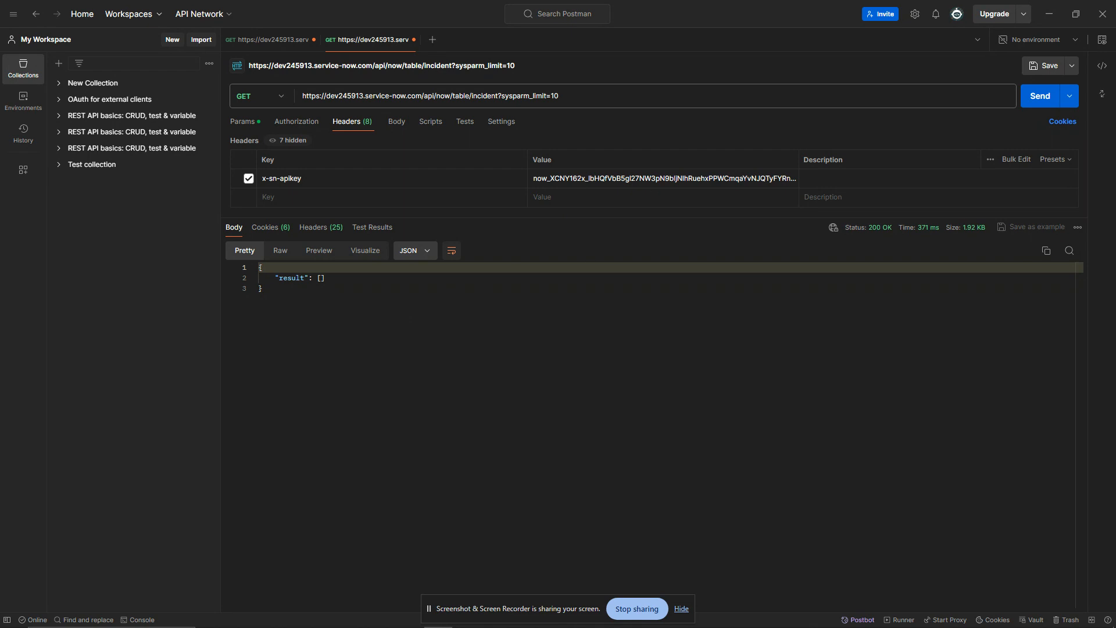
Switch back to ServiceNow and return to the instance's home page.
mouse_move(219, 617)
mouse_move(299, 620)
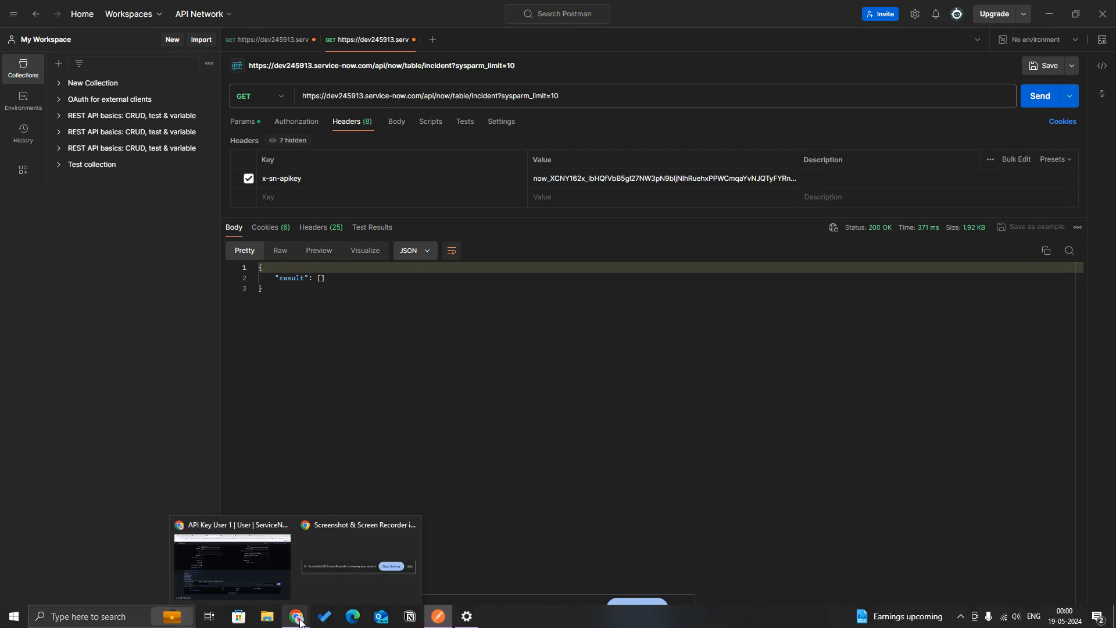
click(275, 575)
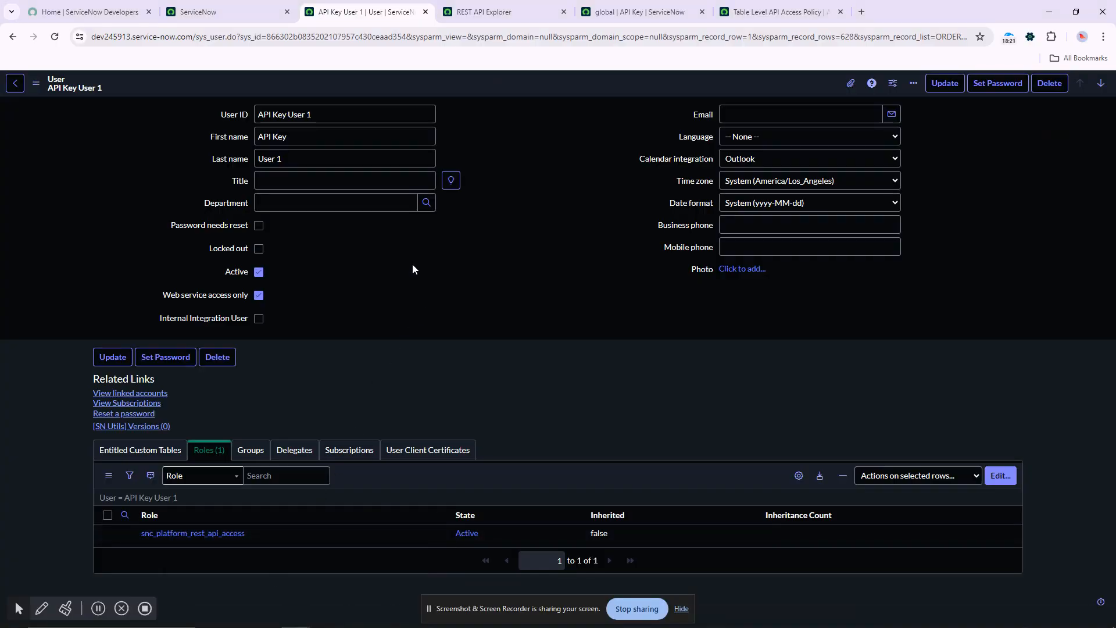
click(222, 12)
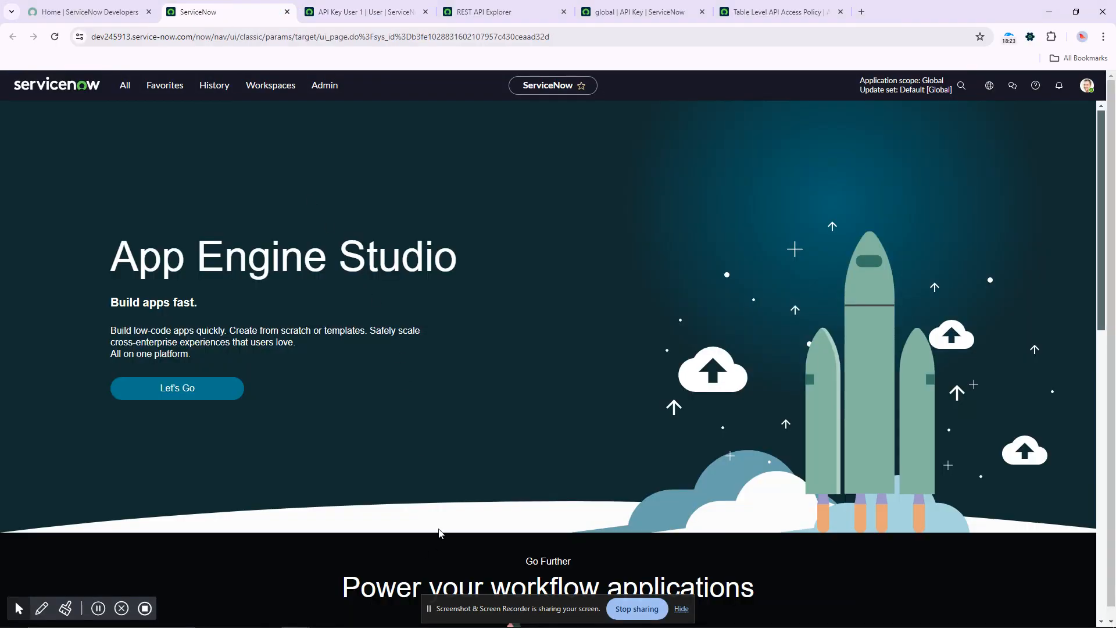